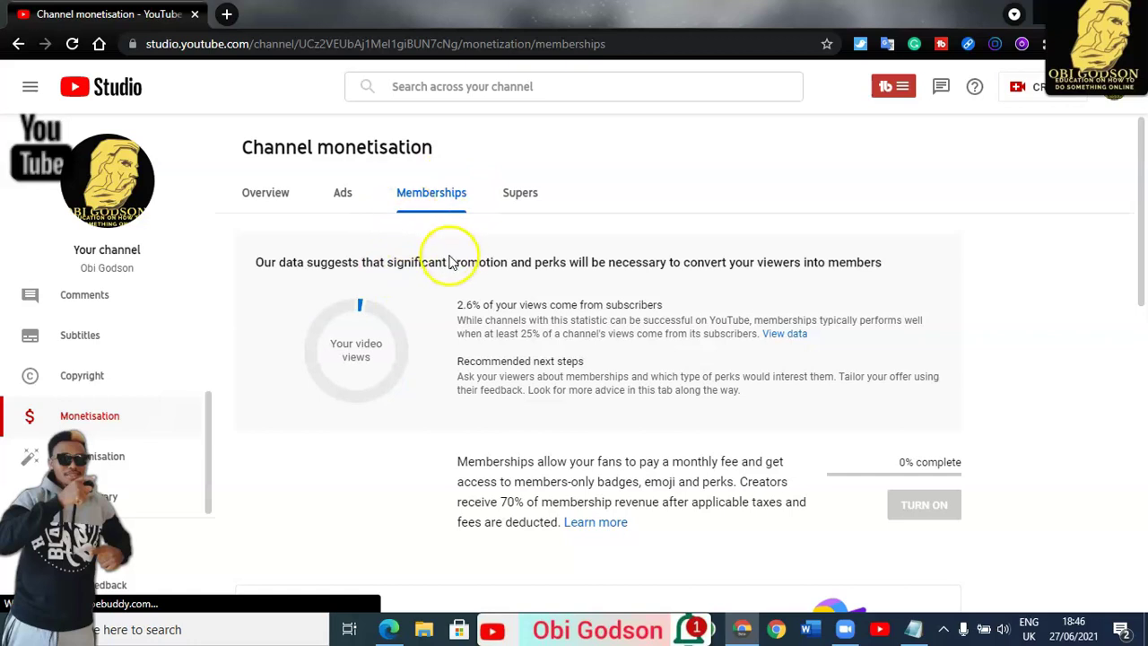
# Review the Memberships page for the setup tasks required before channel memberships can be turned on.
pyautogui.scroll(-2, 789, 399)
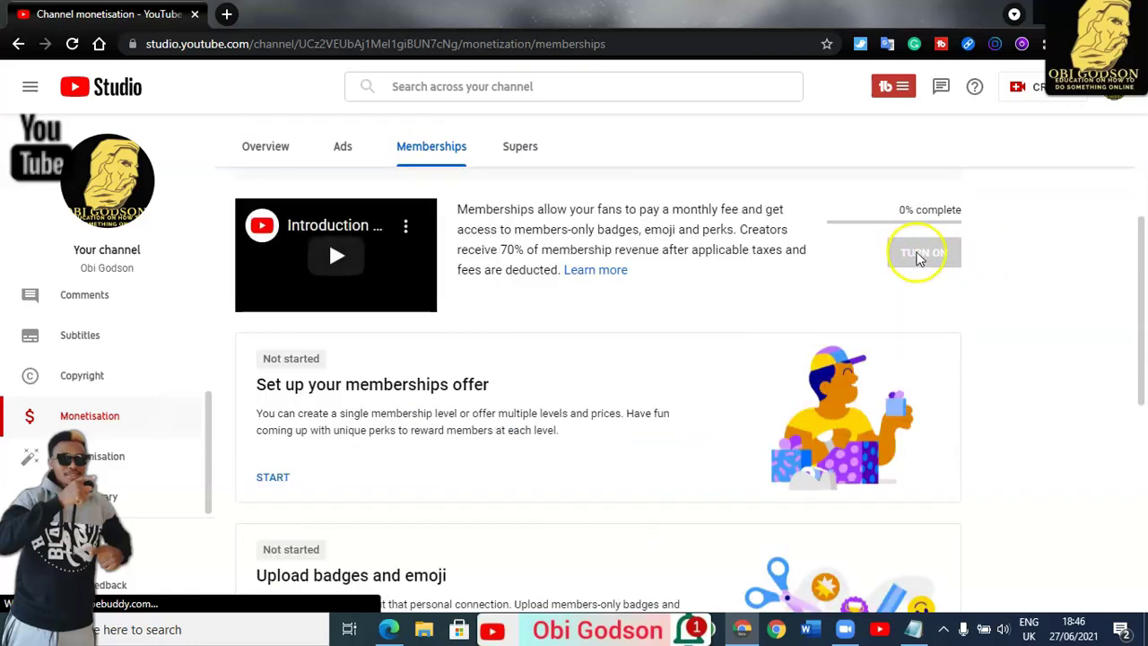
pyautogui.moveTo(917, 257)
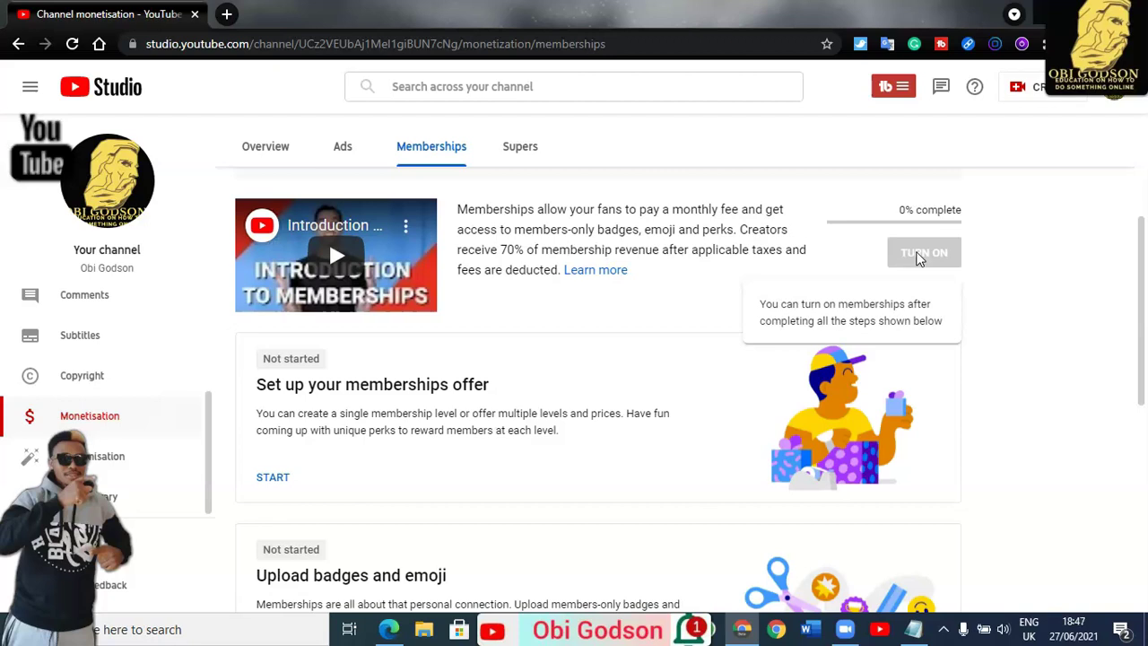
pyautogui.scroll(-6, 359, 489)
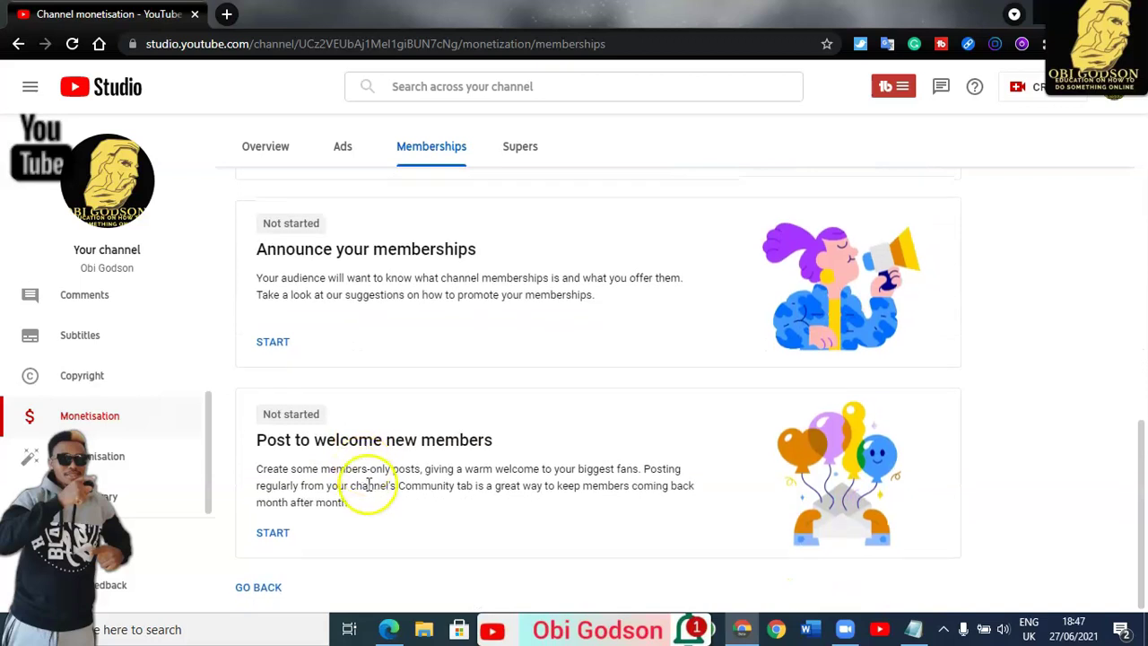
pyautogui.scroll(5, 359, 471)
pyautogui.scroll(-1, 305, 322)
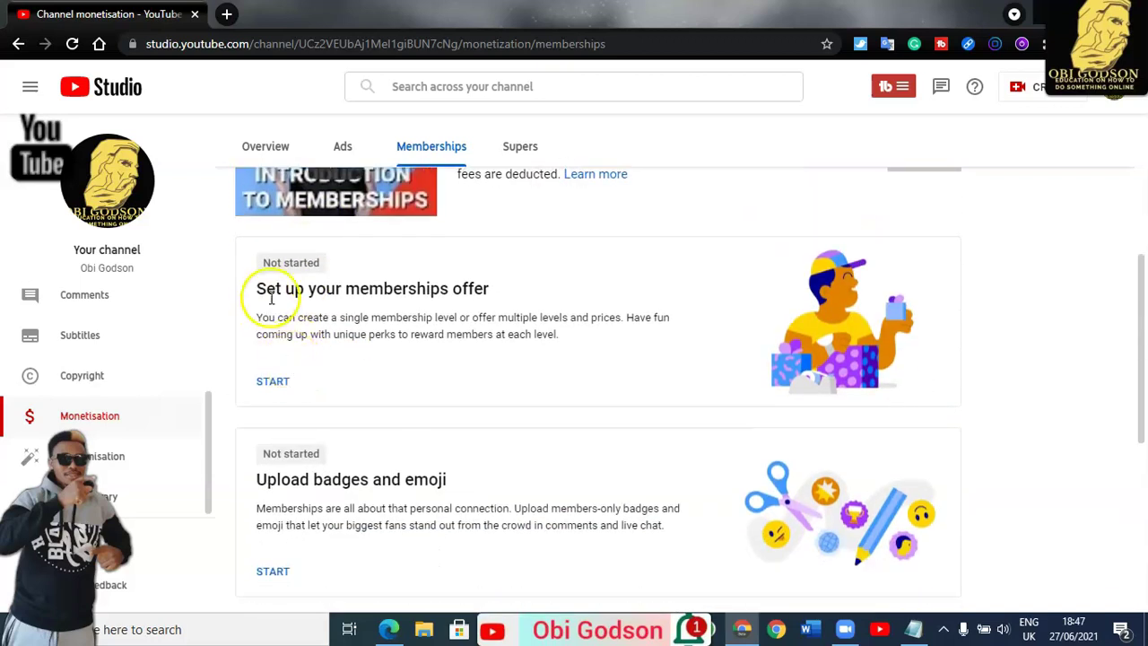
pyautogui.scroll(-2, 476, 377)
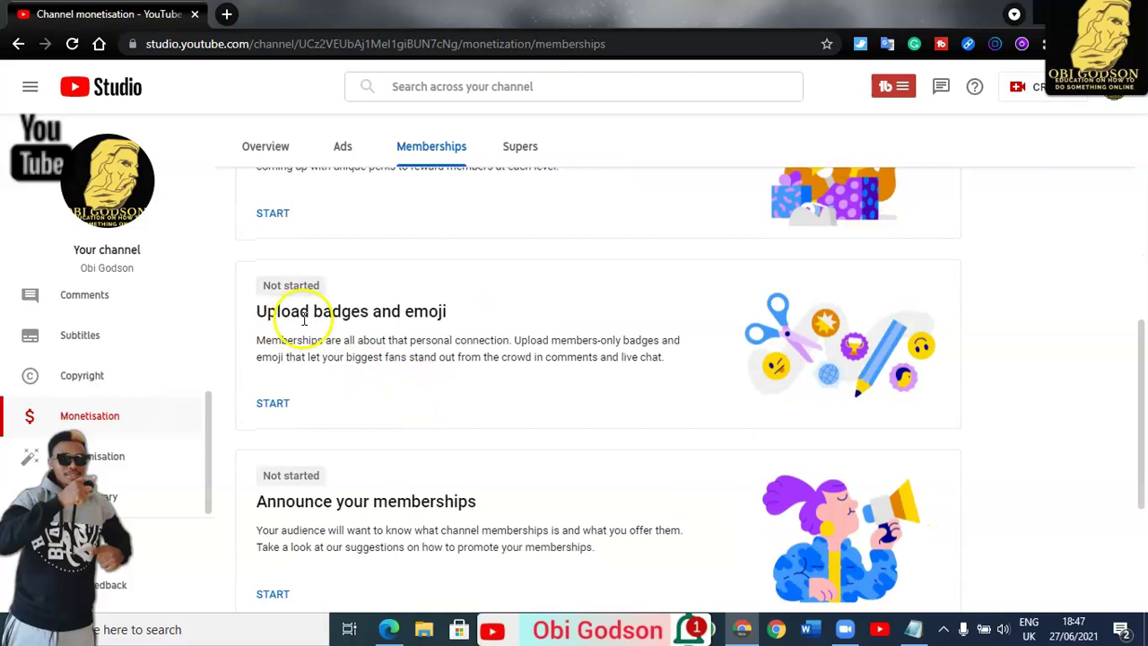
pyautogui.scroll(-1, 296, 502)
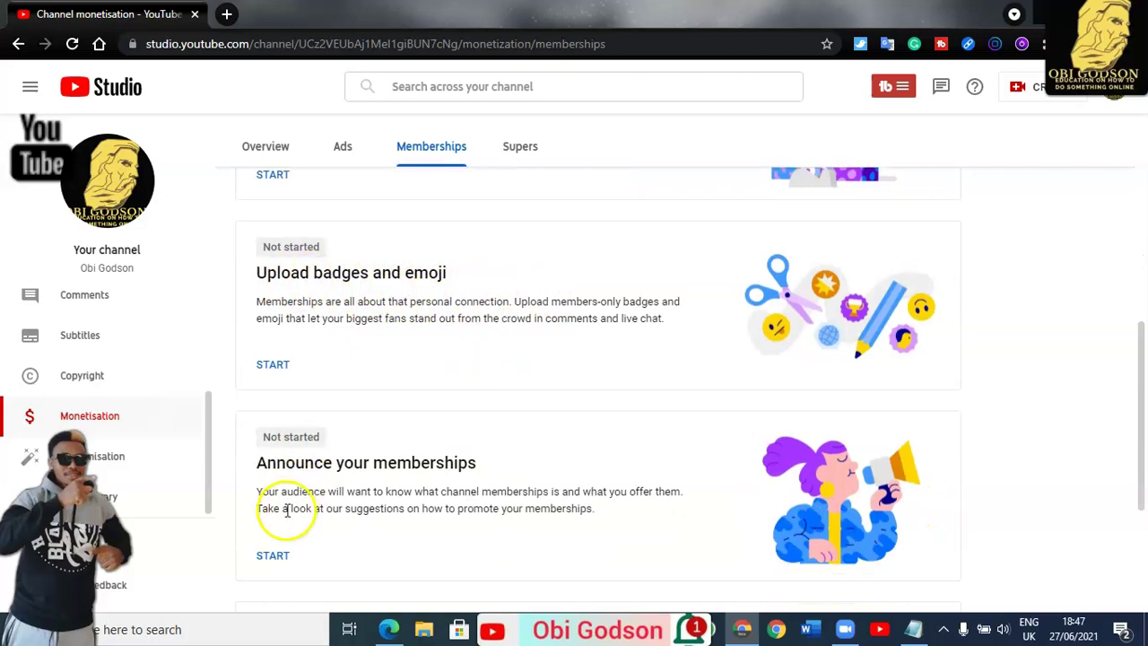
pyautogui.scroll(-2, 504, 459)
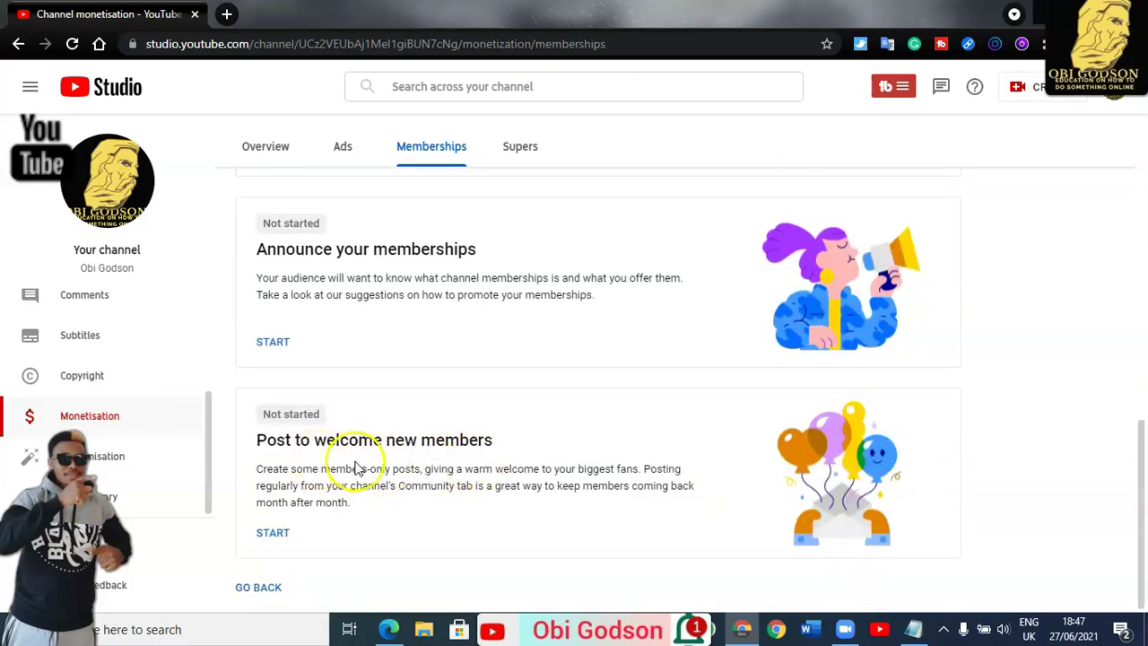
pyautogui.scroll(10, 556, 430)
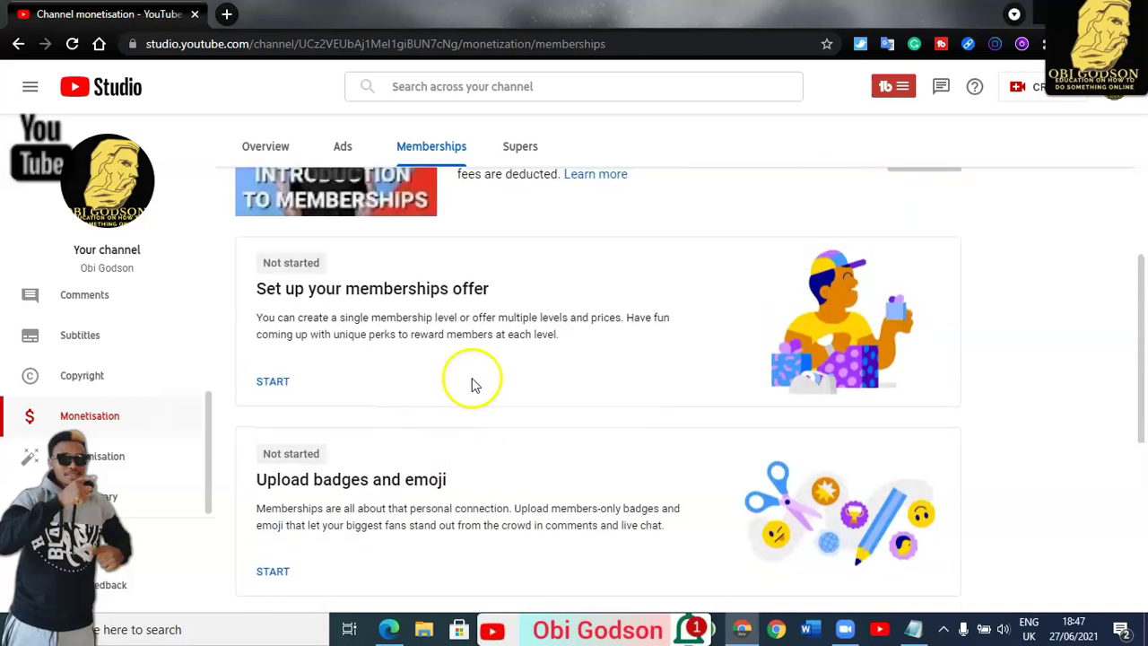
pyautogui.scroll(-5, 453, 332)
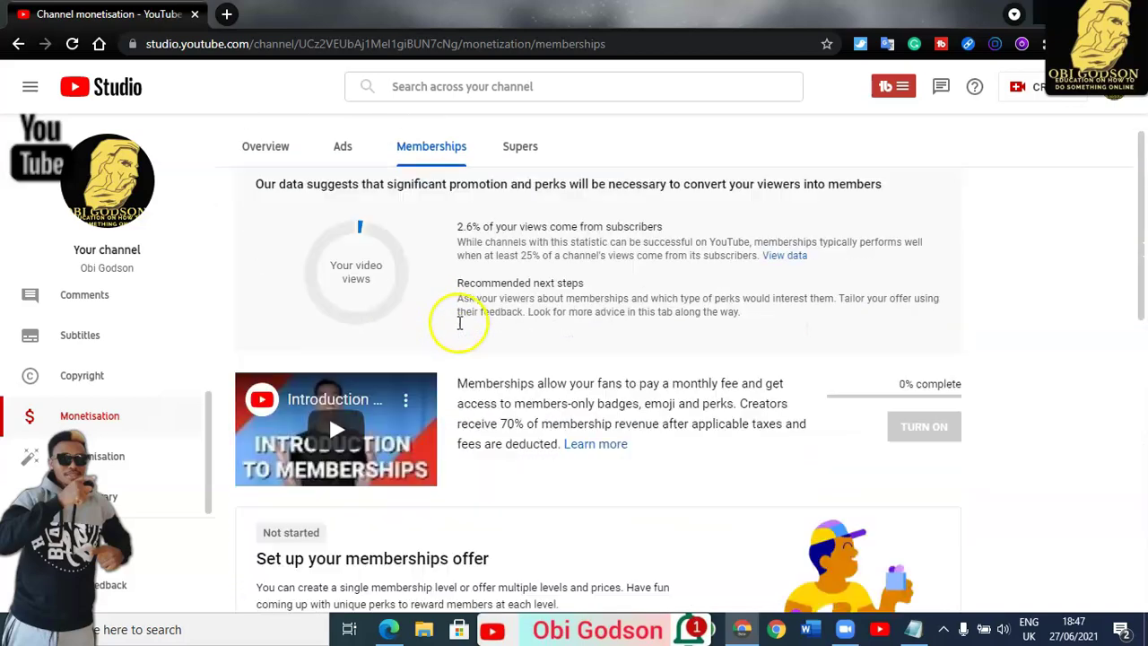
pyautogui.scroll(1, 307, 366)
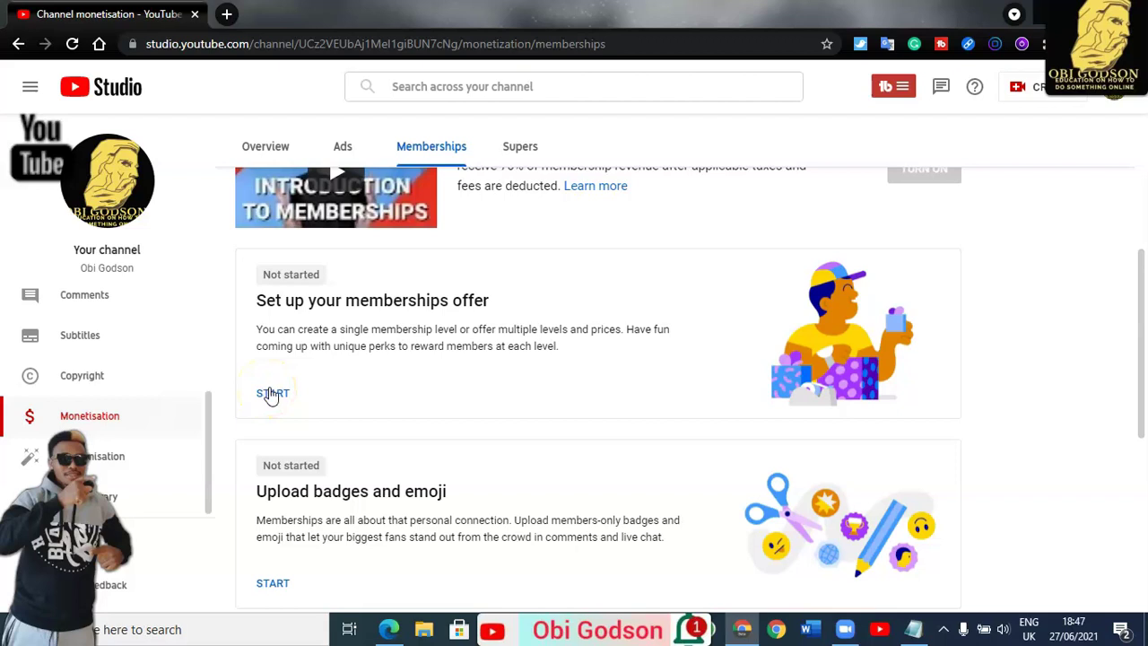
# Start setting up the channel's memberships offer.
pyautogui.click(276, 394)
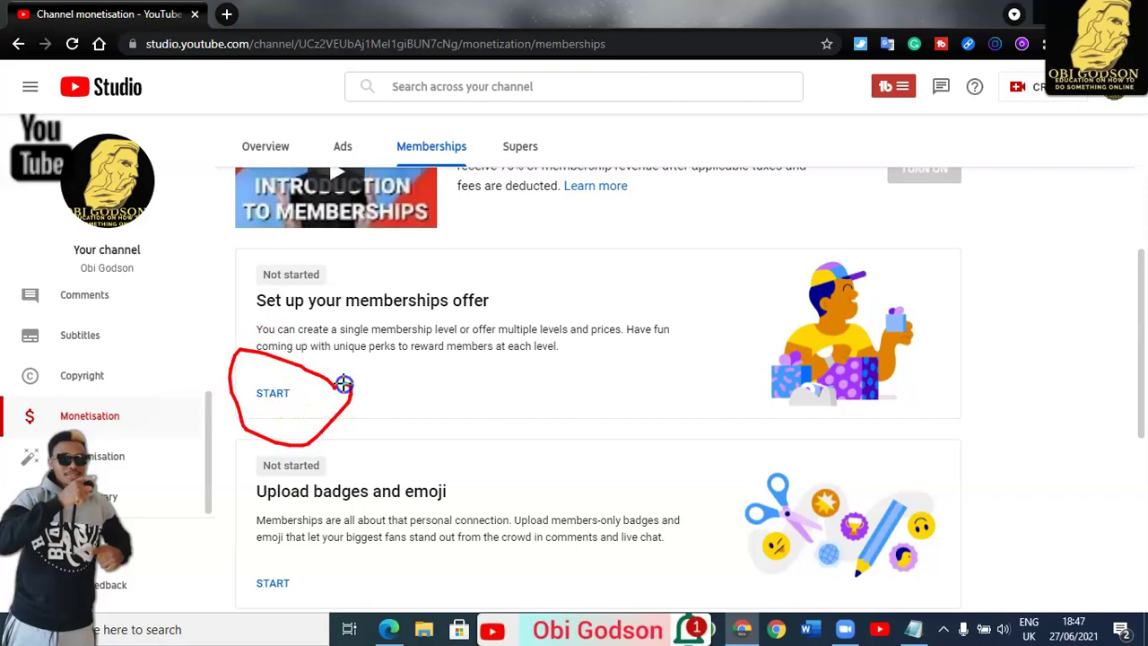
pyautogui.press('Escape')
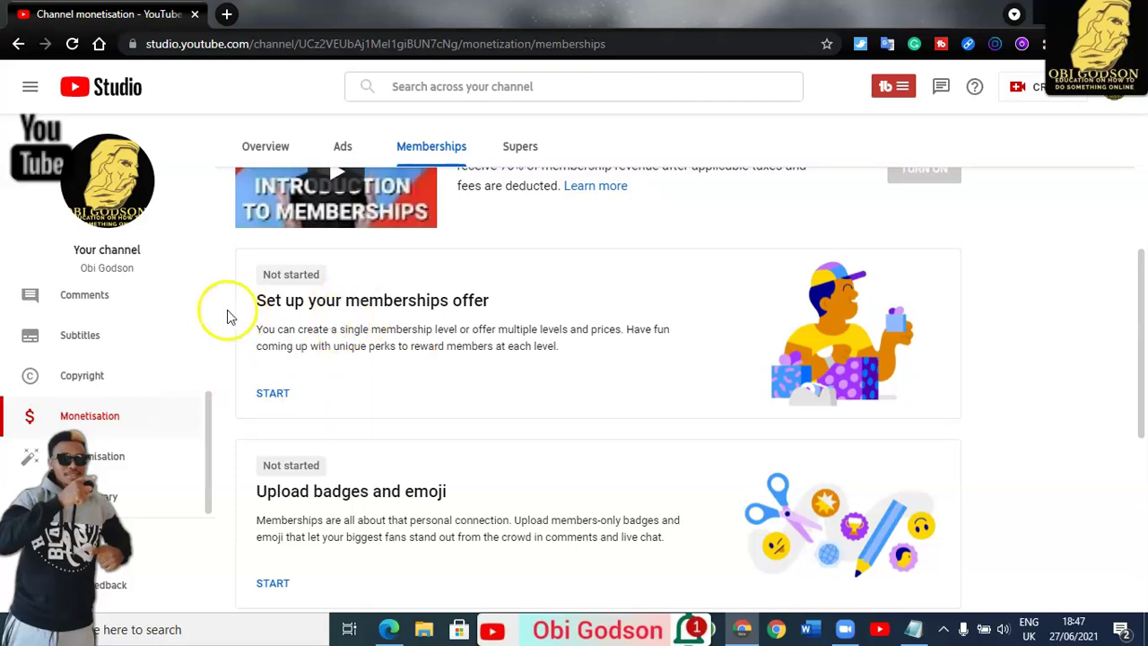
pyautogui.click(266, 399)
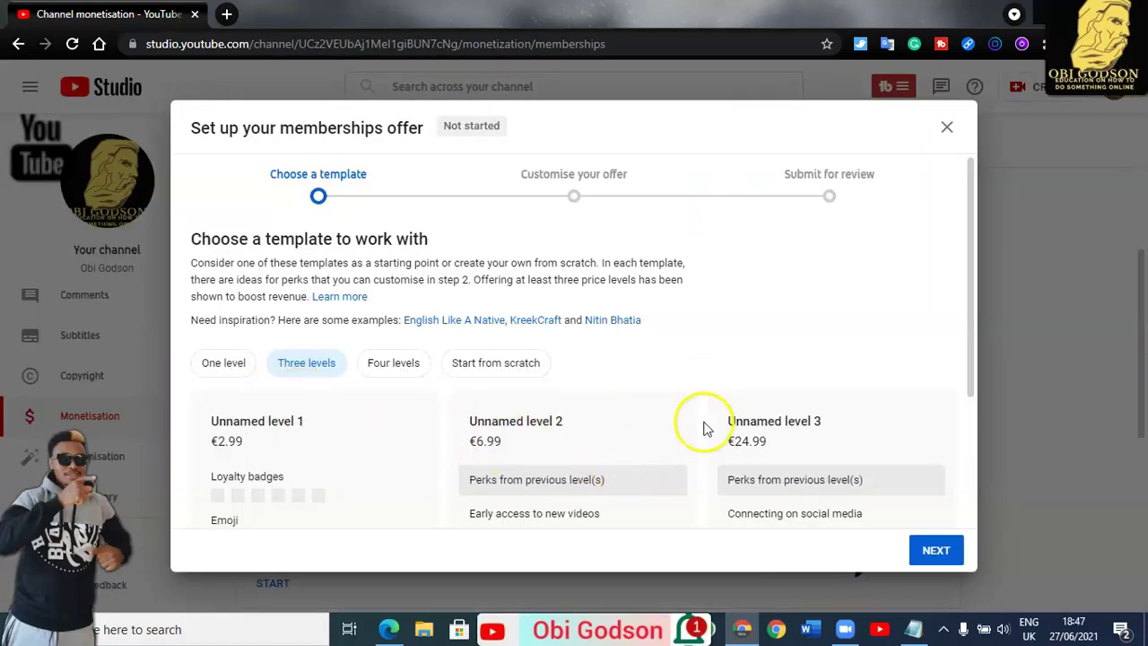
# Examine the default template's levels and preview the one-level template's price and perks.
pyautogui.scroll(-2, 574, 457)
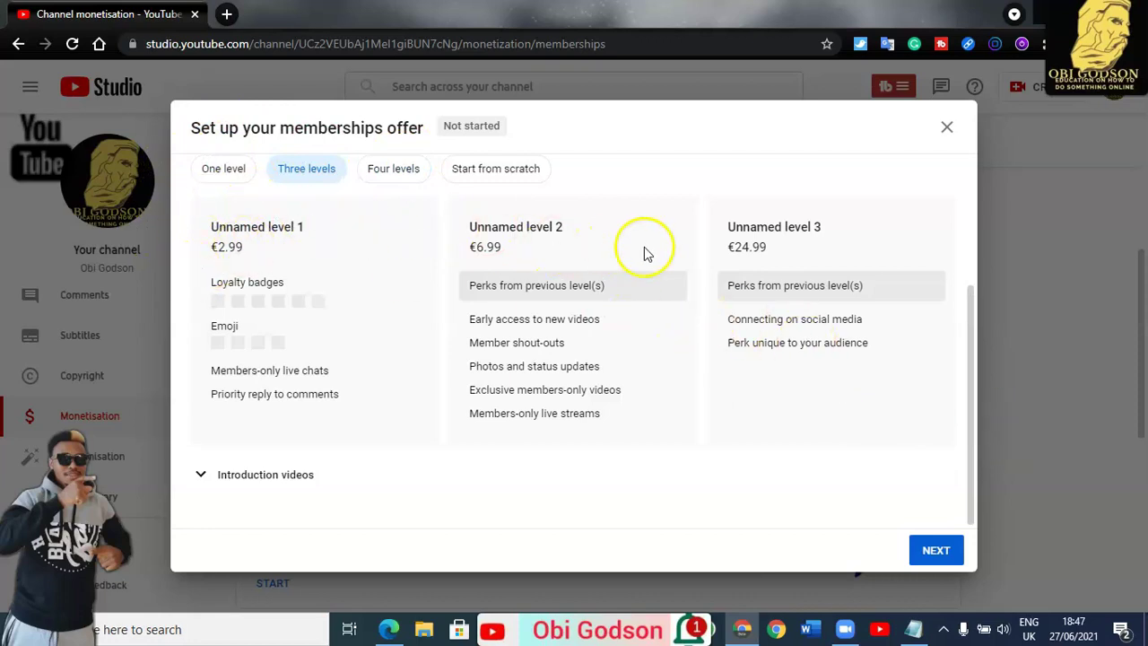
pyautogui.click(233, 169)
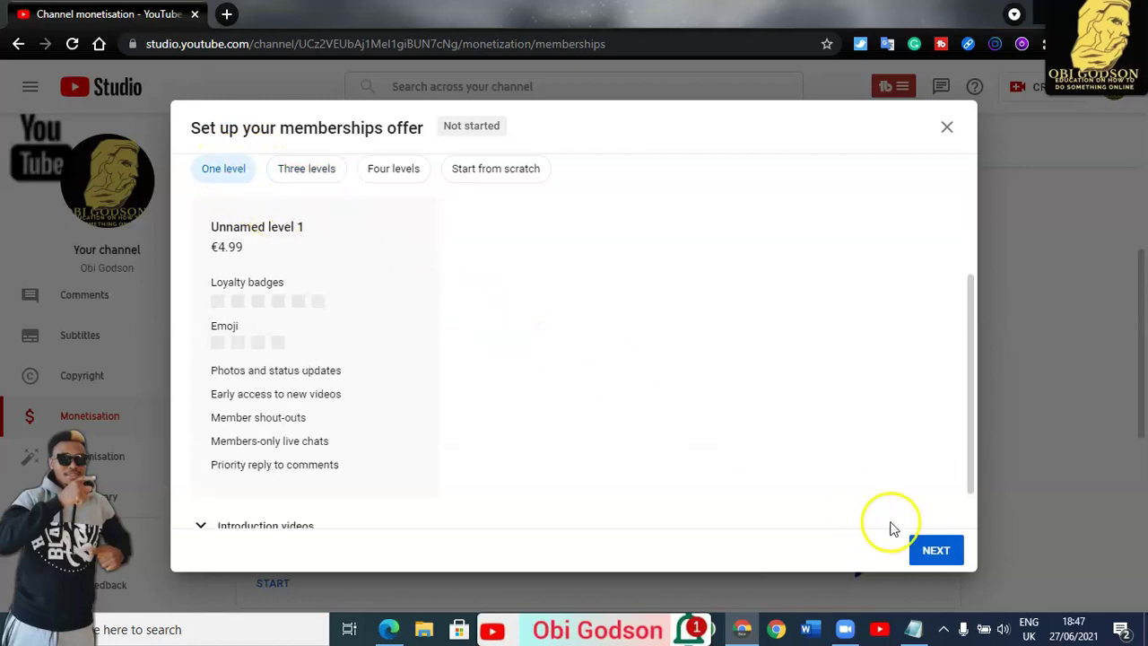
pyautogui.scroll(-1, 610, 417)
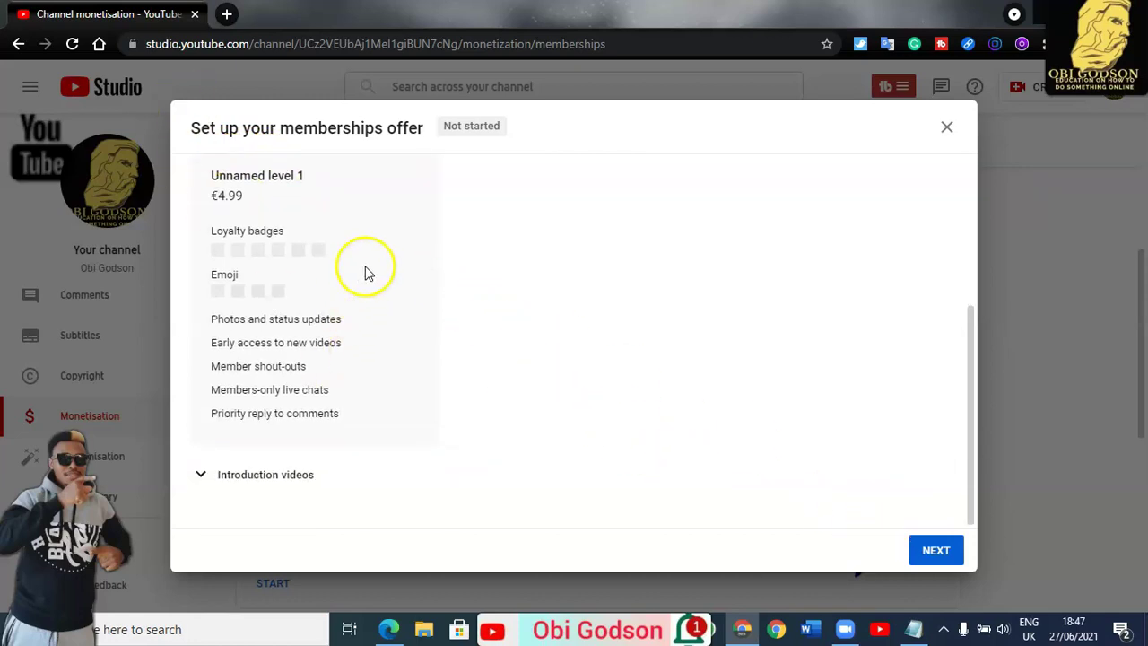
pyautogui.scroll(3, 364, 271)
pyautogui.scroll(-1, 449, 314)
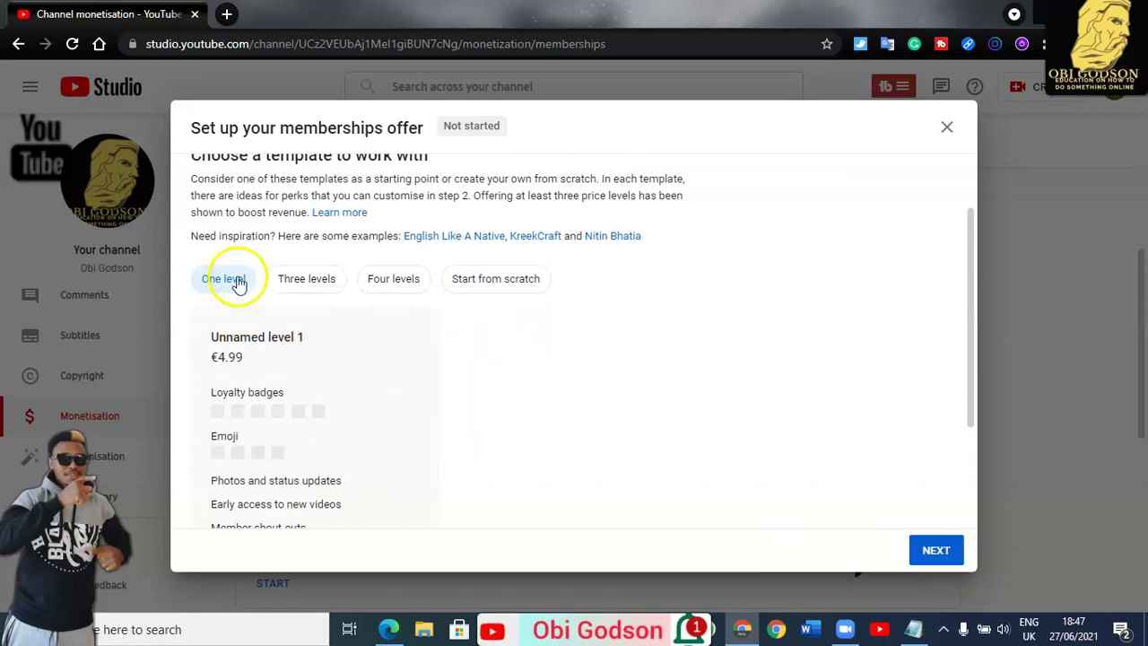
# Choose the three-level template after comparing it with the one-level one, and continue to customising the offer.
pyautogui.click(305, 284)
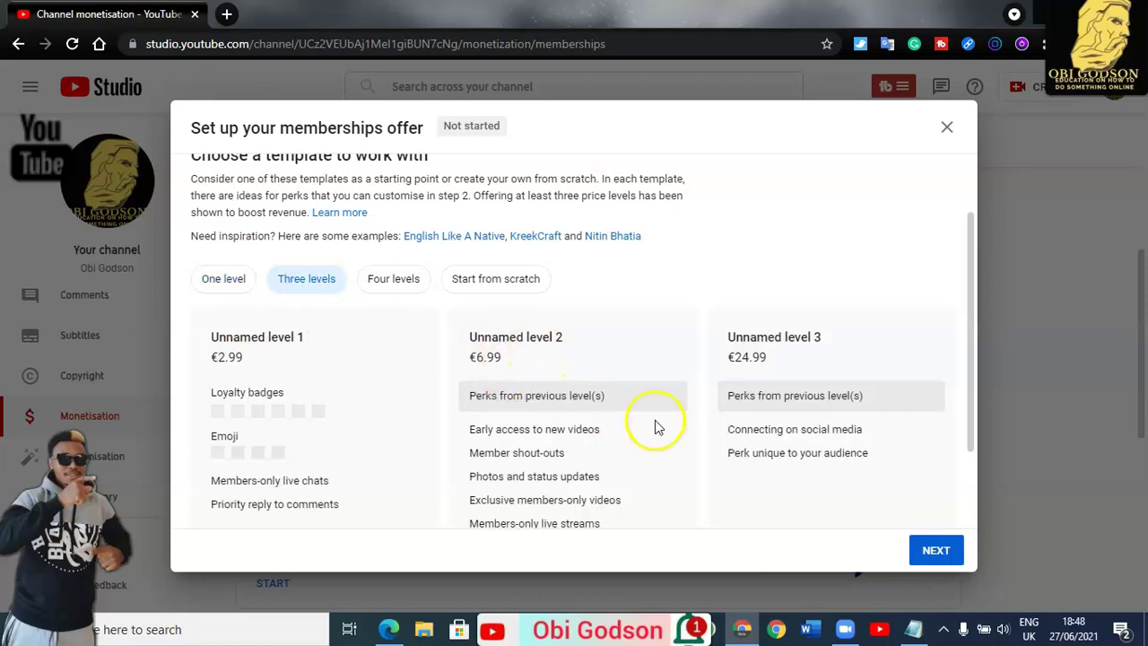
pyautogui.scroll(-2, 655, 425)
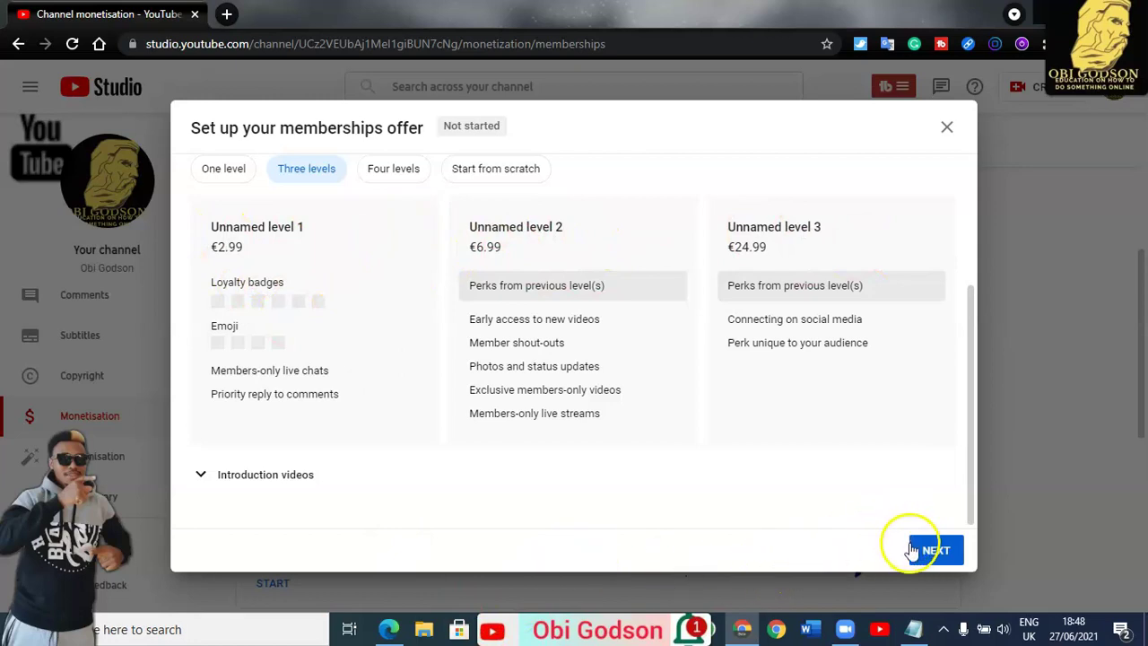
pyautogui.click(224, 180)
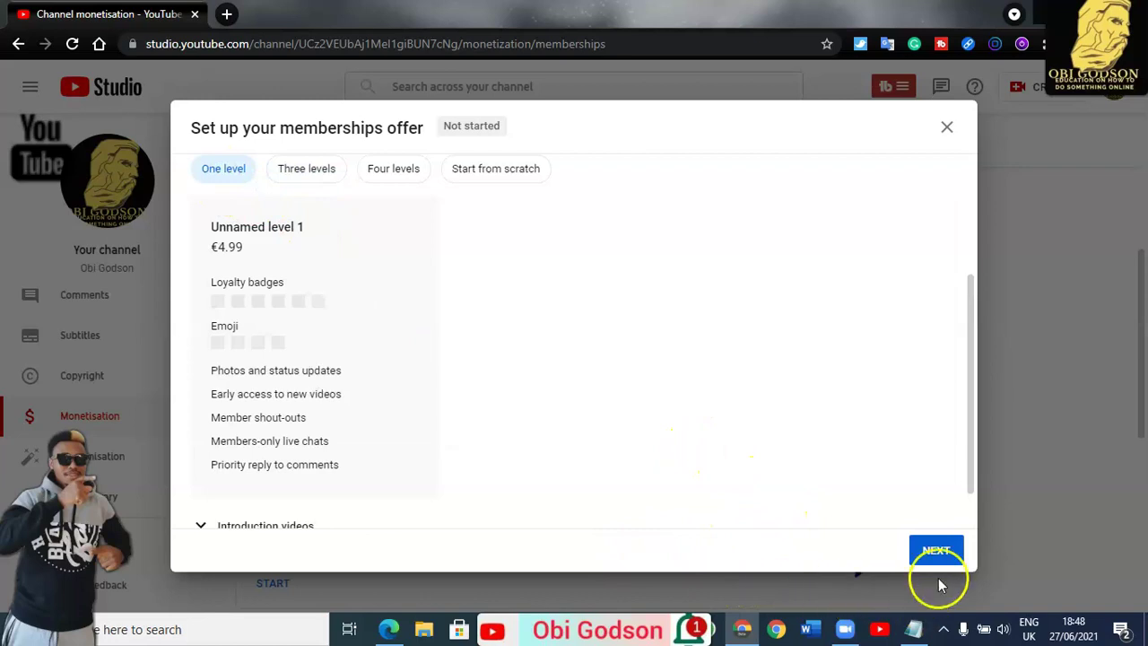
pyautogui.click(306, 168)
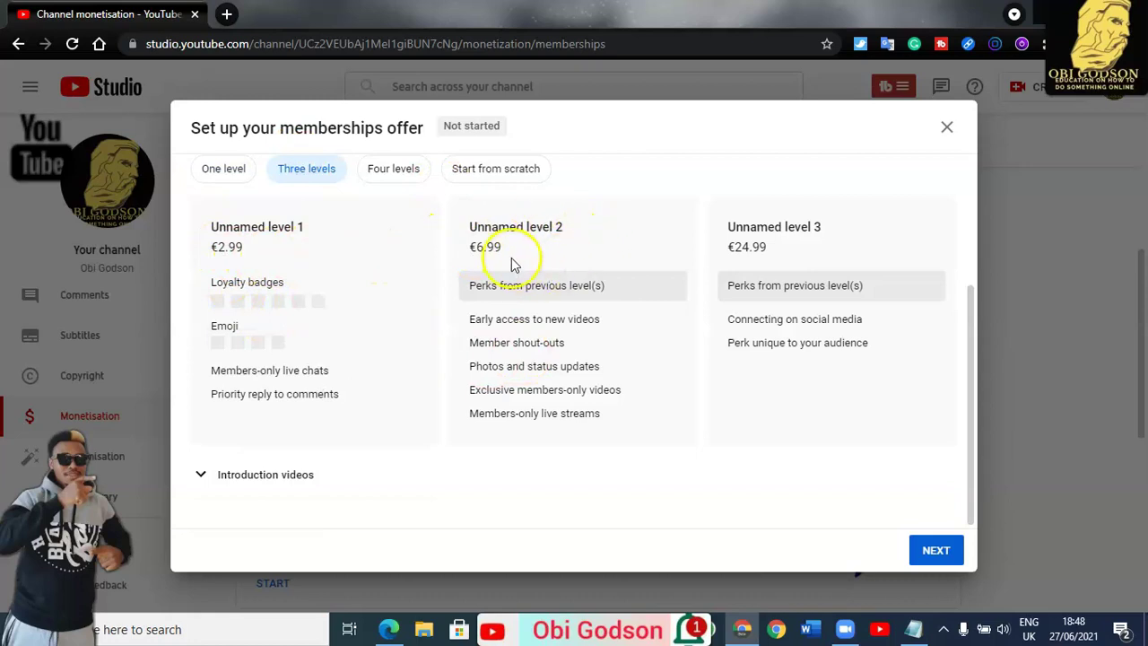
pyautogui.click(917, 558)
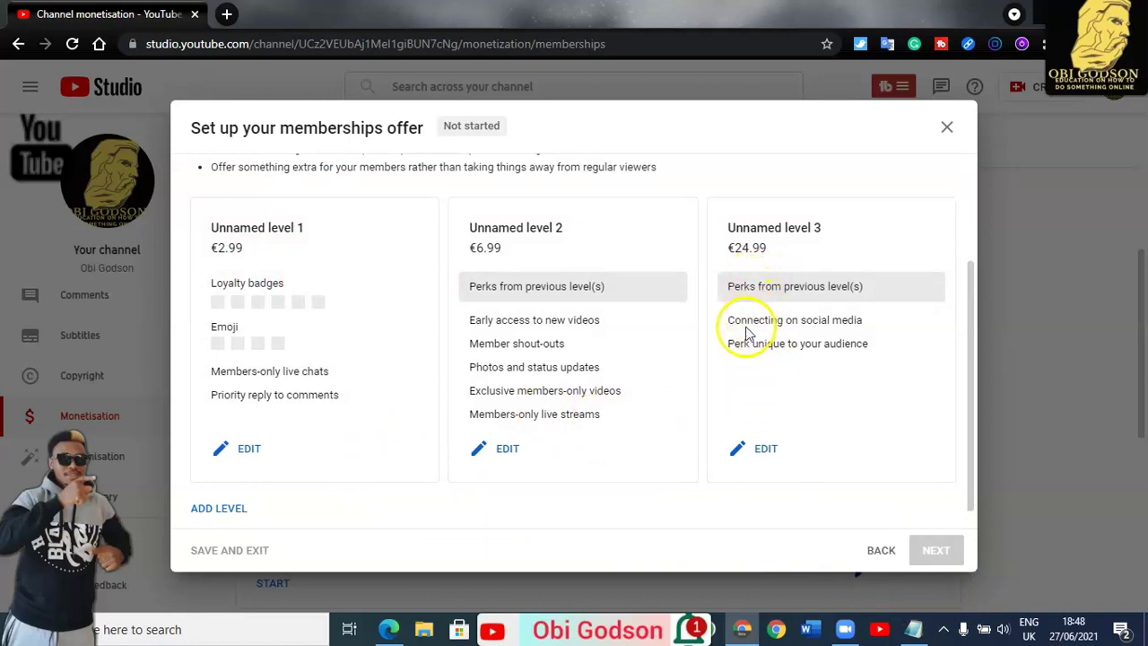
# Name the first membership level with the channel's name followed by "level1", keep its price and perks, and save the level.
pyautogui.scroll(-1, 343, 476)
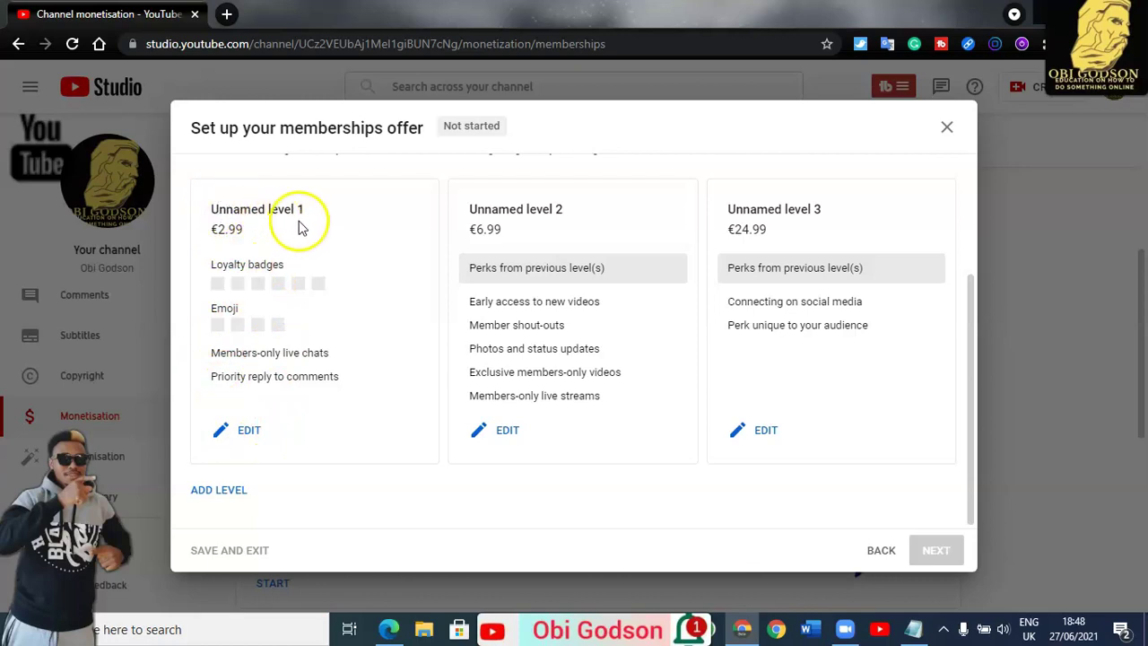
pyautogui.click(246, 432)
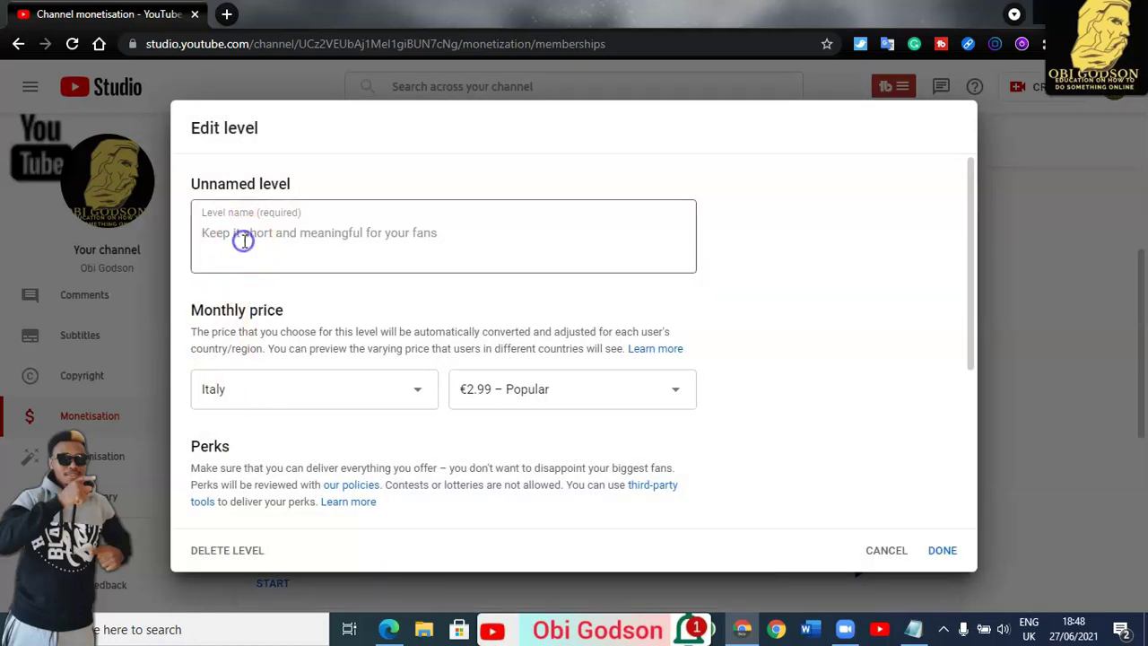
pyautogui.click(245, 240)
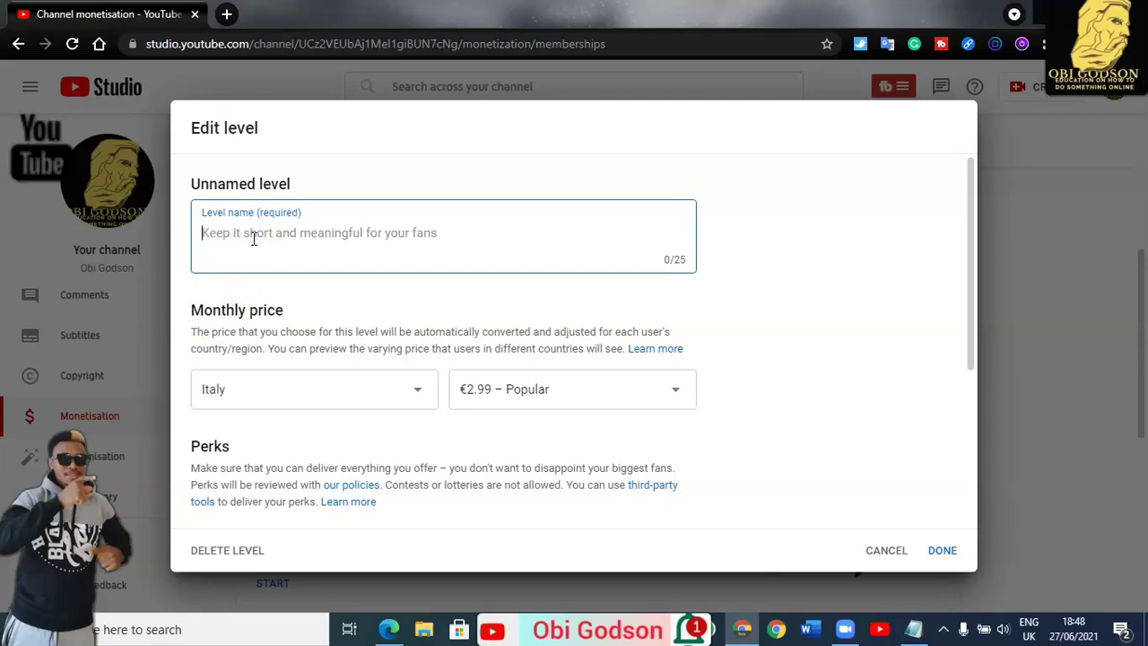
pyautogui.write('obigodson level1')
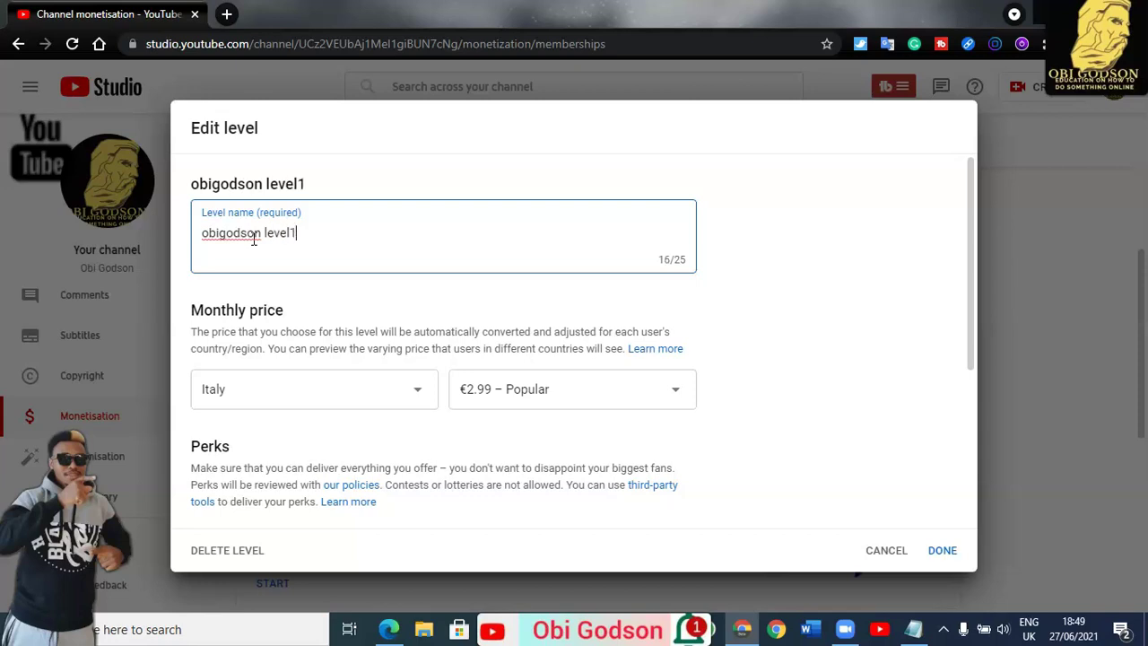
pyautogui.scroll(-3, 312, 293)
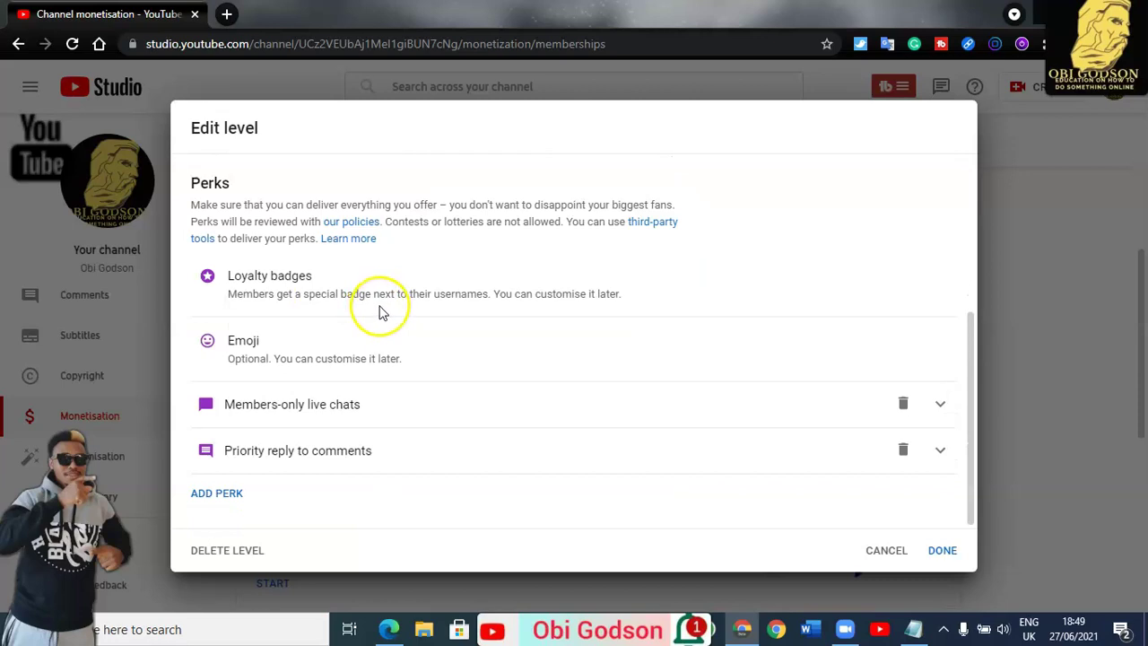
pyautogui.scroll(3, 381, 307)
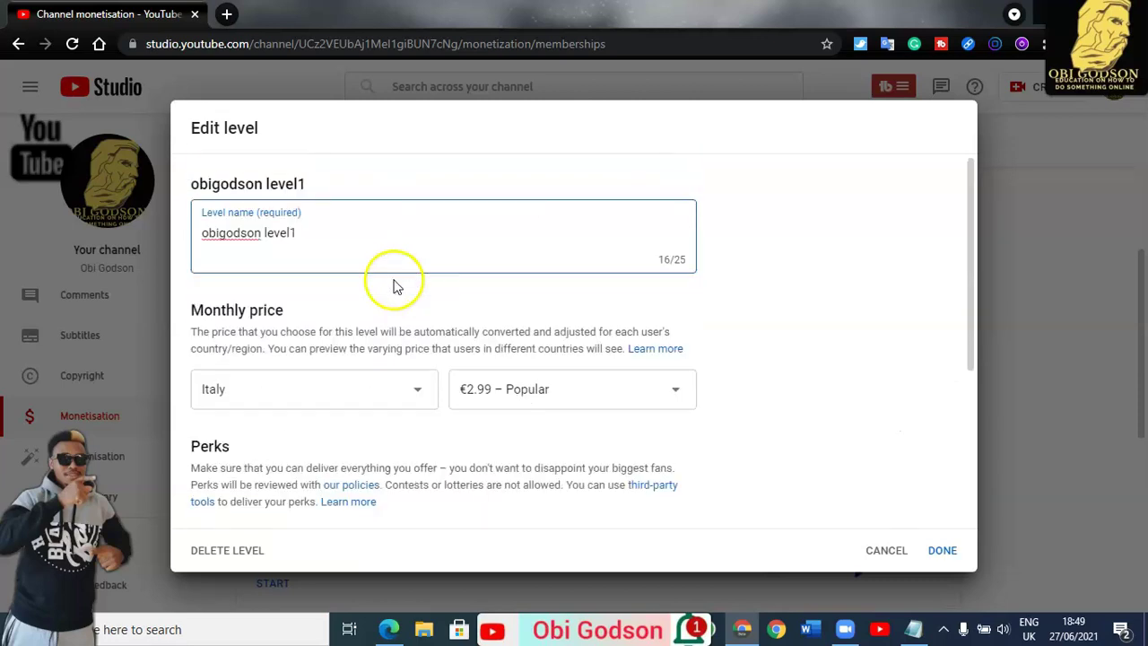
pyautogui.click(944, 551)
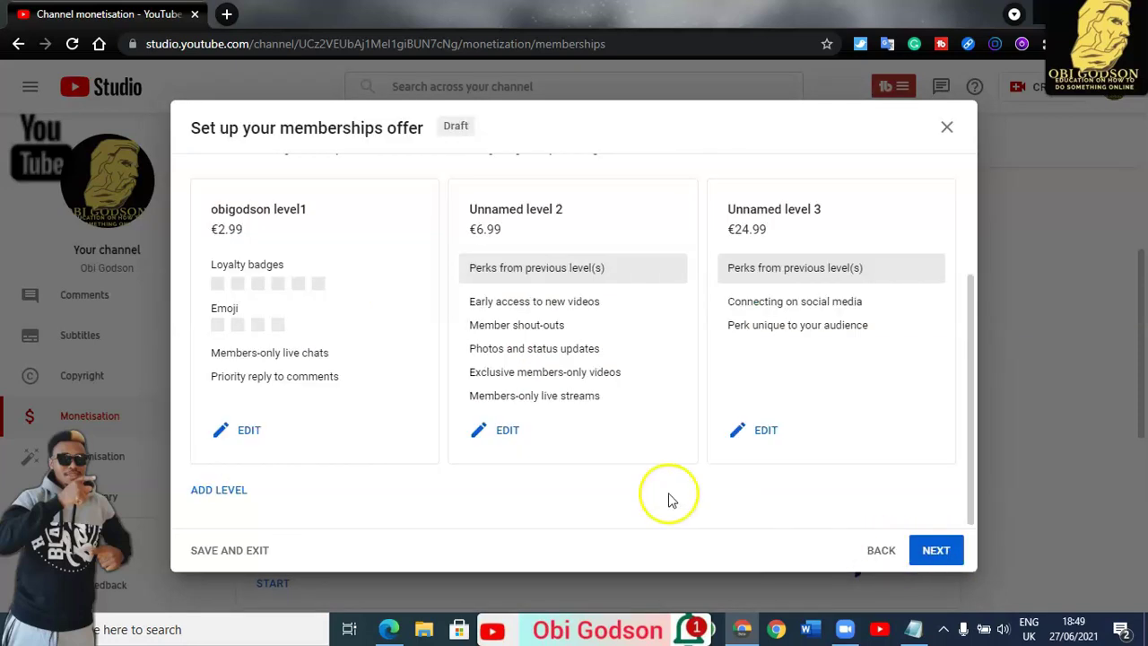
# Name the second membership level "educate level2" and set its monthly price to €4.99 – Popular.
pyautogui.click(519, 434)
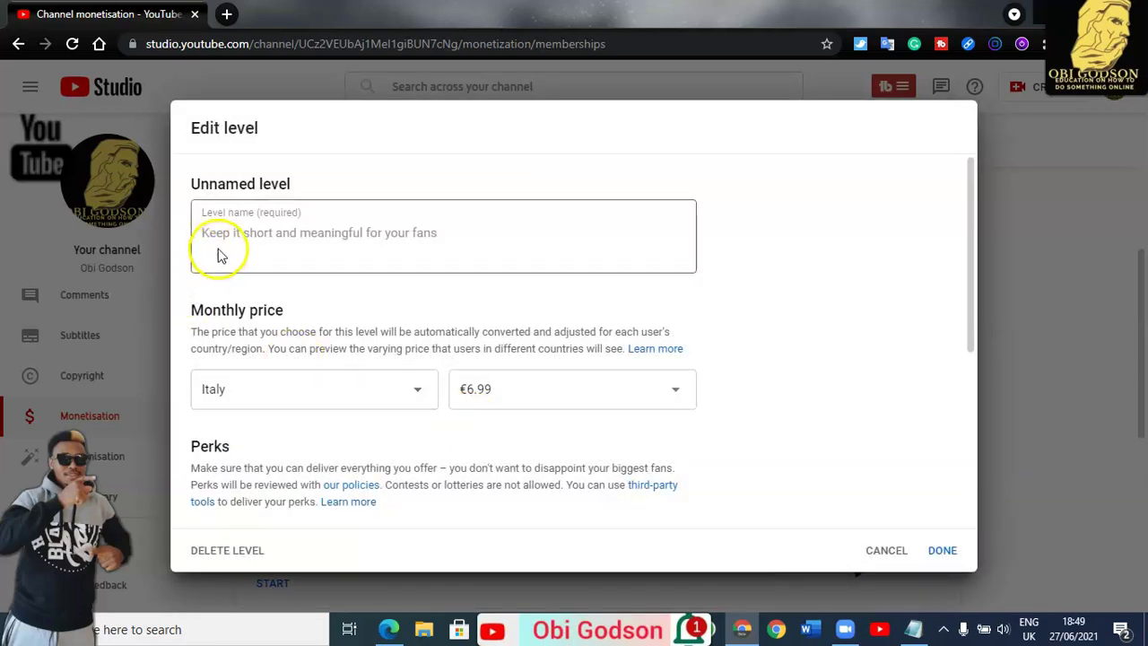
pyautogui.click(217, 237)
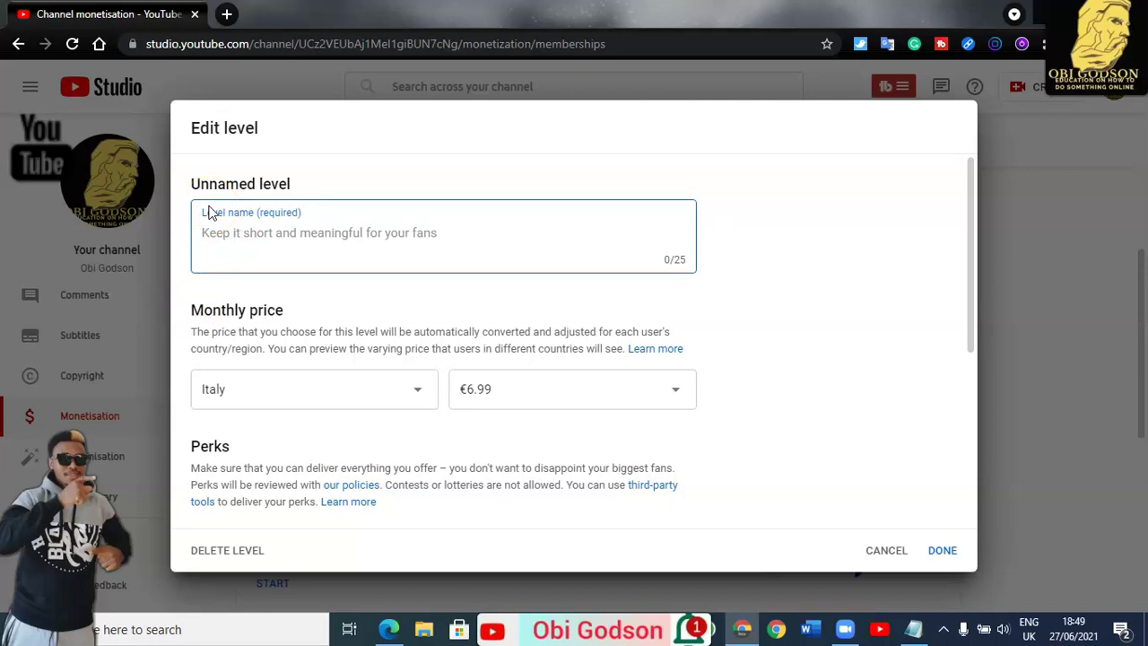
pyautogui.write('educate level2')
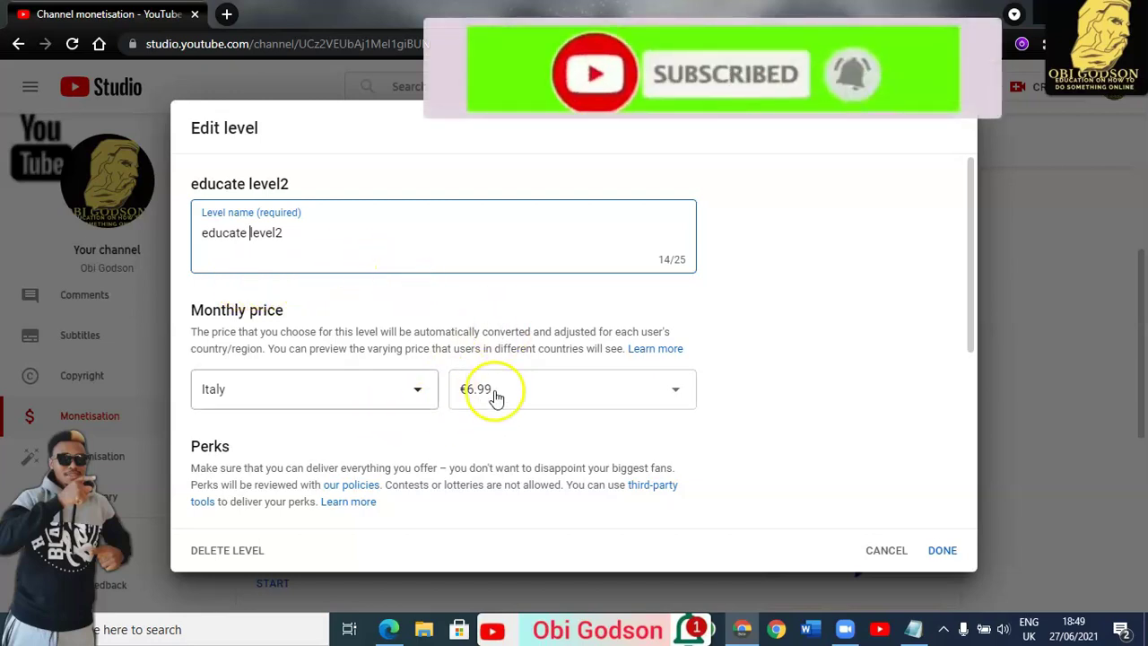
pyautogui.click(679, 391)
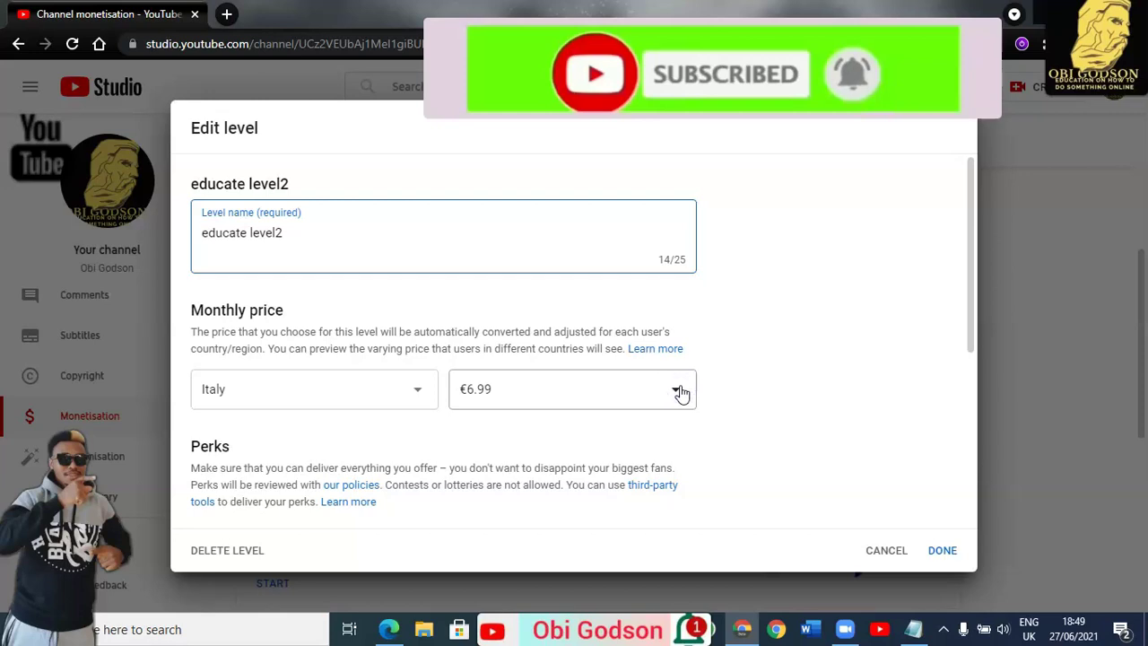
pyautogui.click(677, 391)
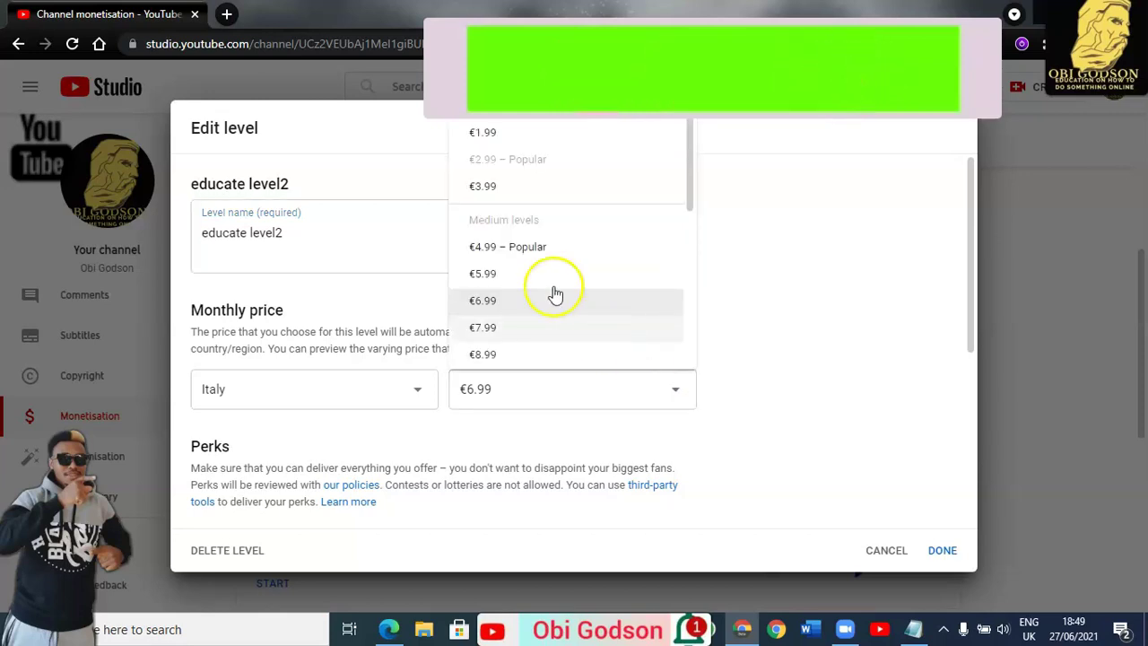
pyautogui.click(533, 255)
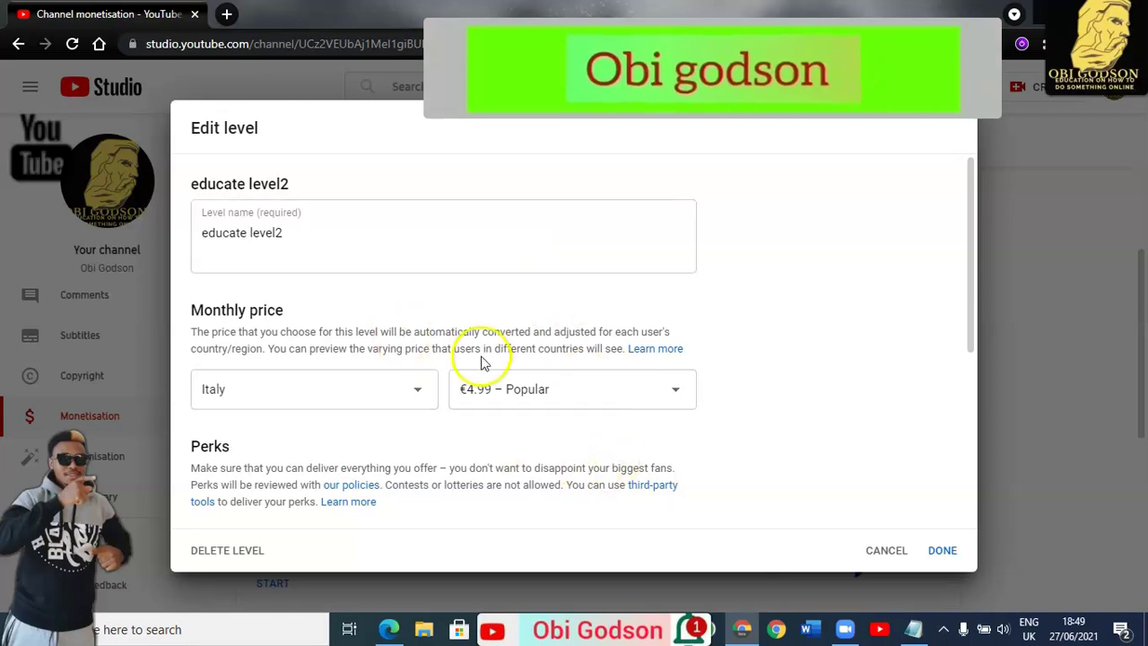
# Save the second membership level and name the third level "expensive level3".
pyautogui.click(937, 553)
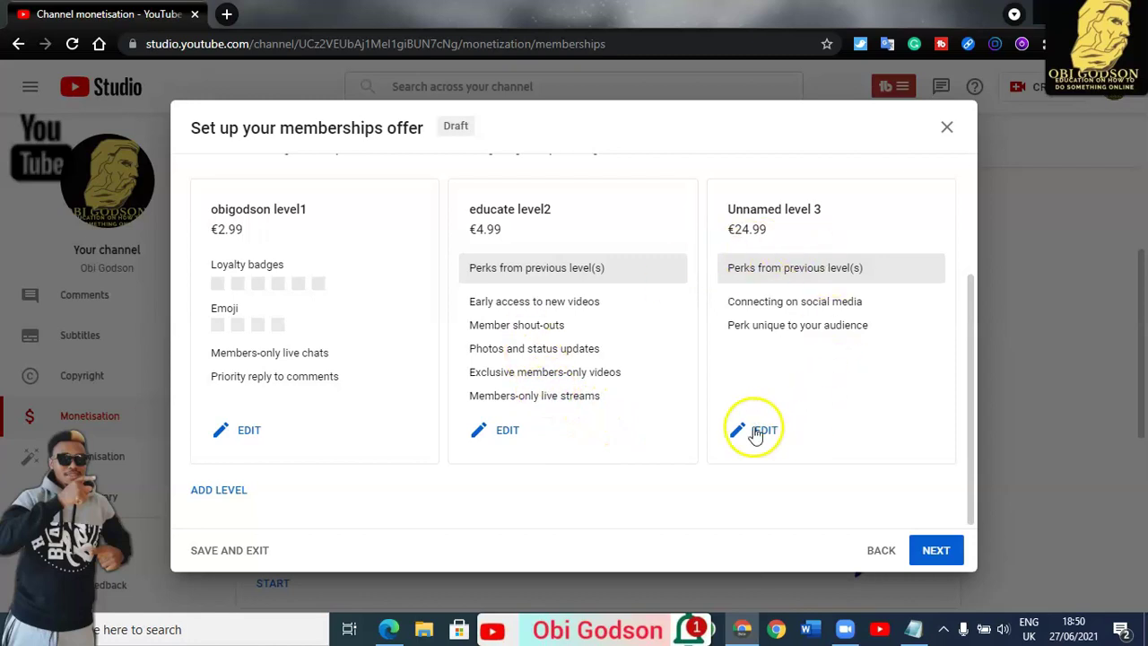
pyautogui.click(757, 432)
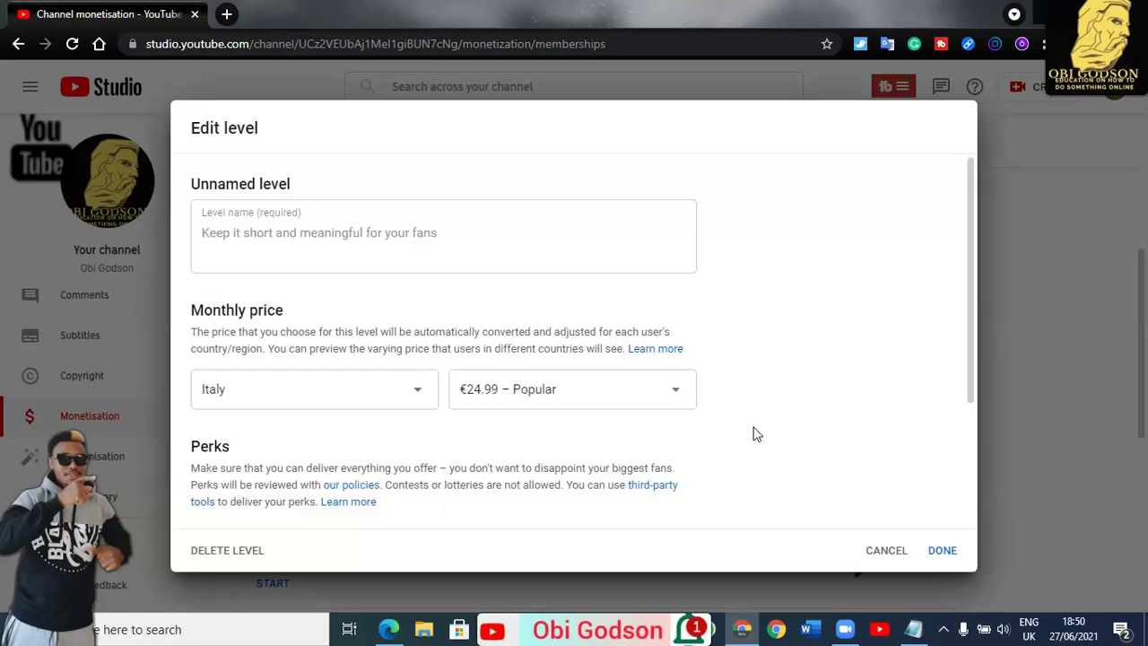
pyautogui.click(239, 239)
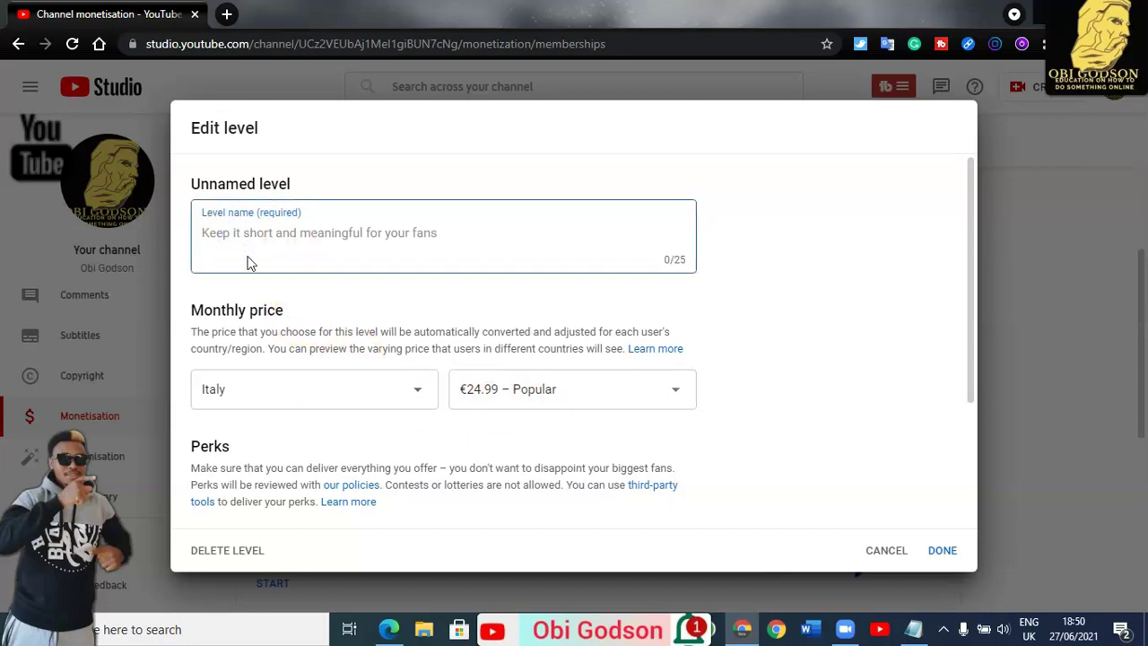
pyautogui.write('e')
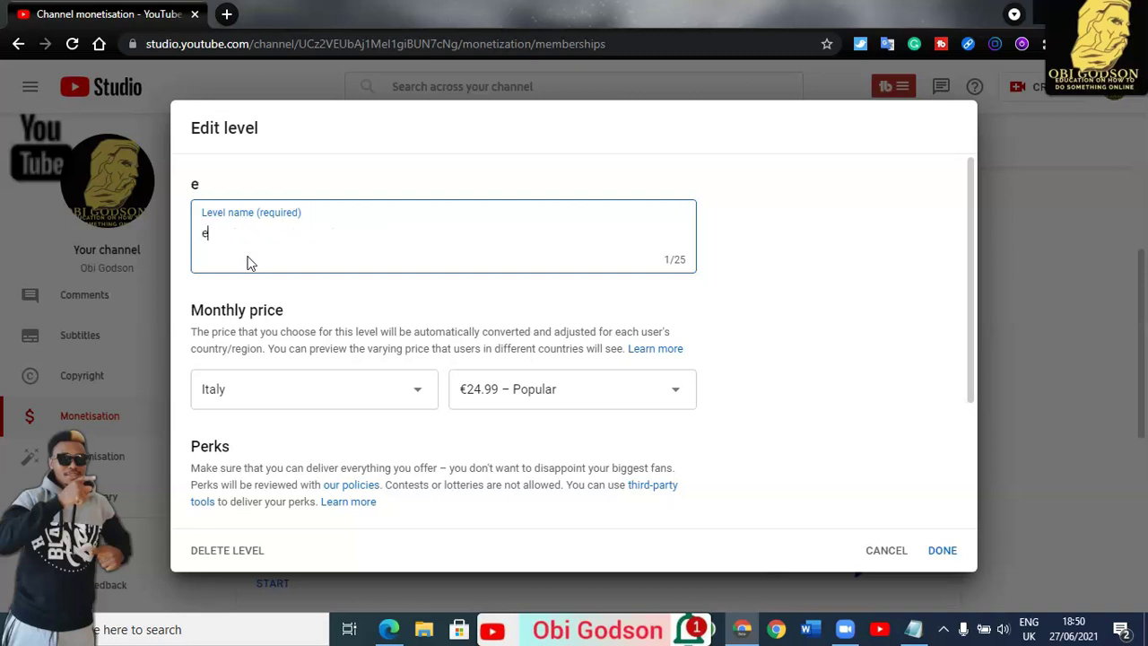
pyautogui.write('xpensvie')
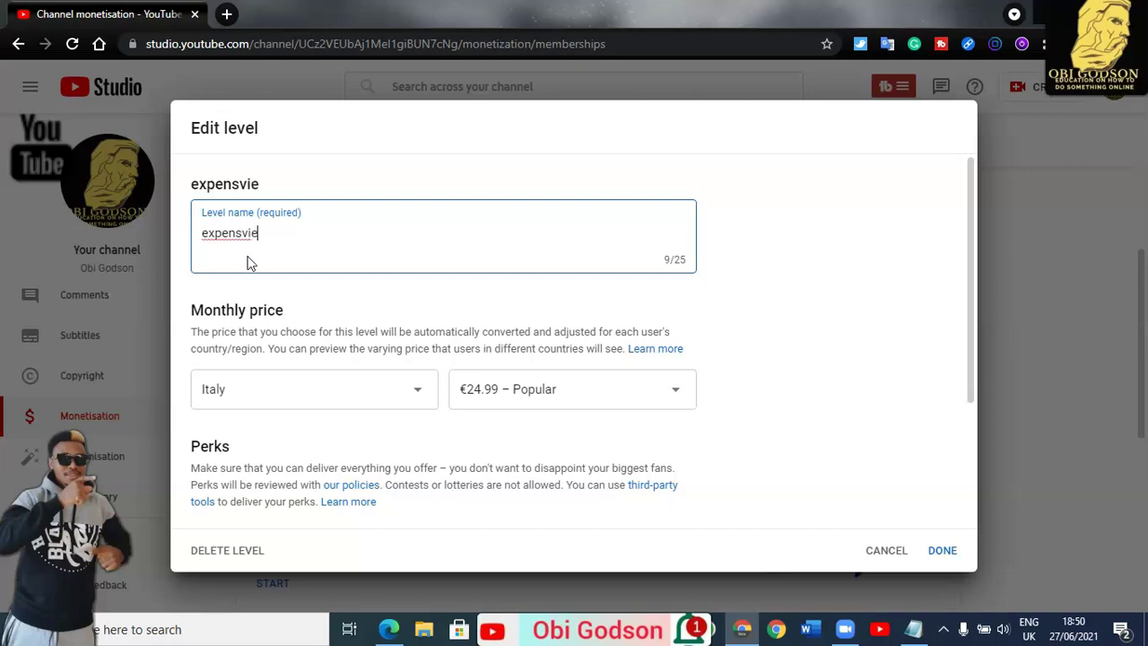
pyautogui.press('BackSpace')
pyautogui.write('ive ev')
pyautogui.press('BackSpace')
pyautogui.write('level3')
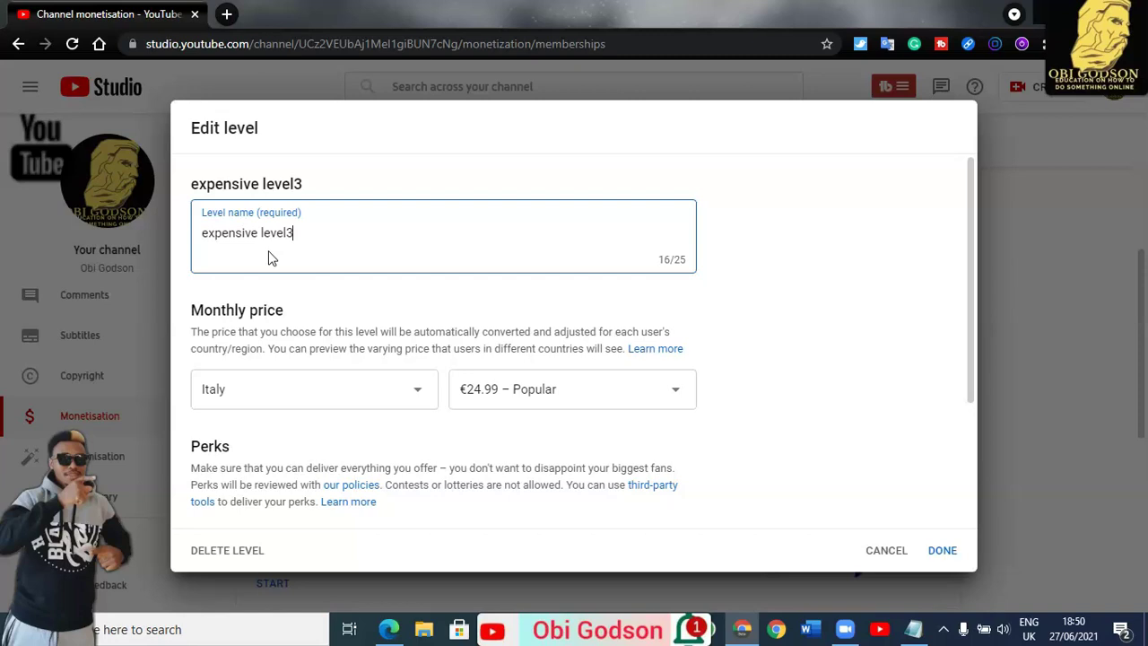
# Set the third level's monthly price to €9.99 – Popular, keep its perks, and save the level.
pyautogui.click(676, 389)
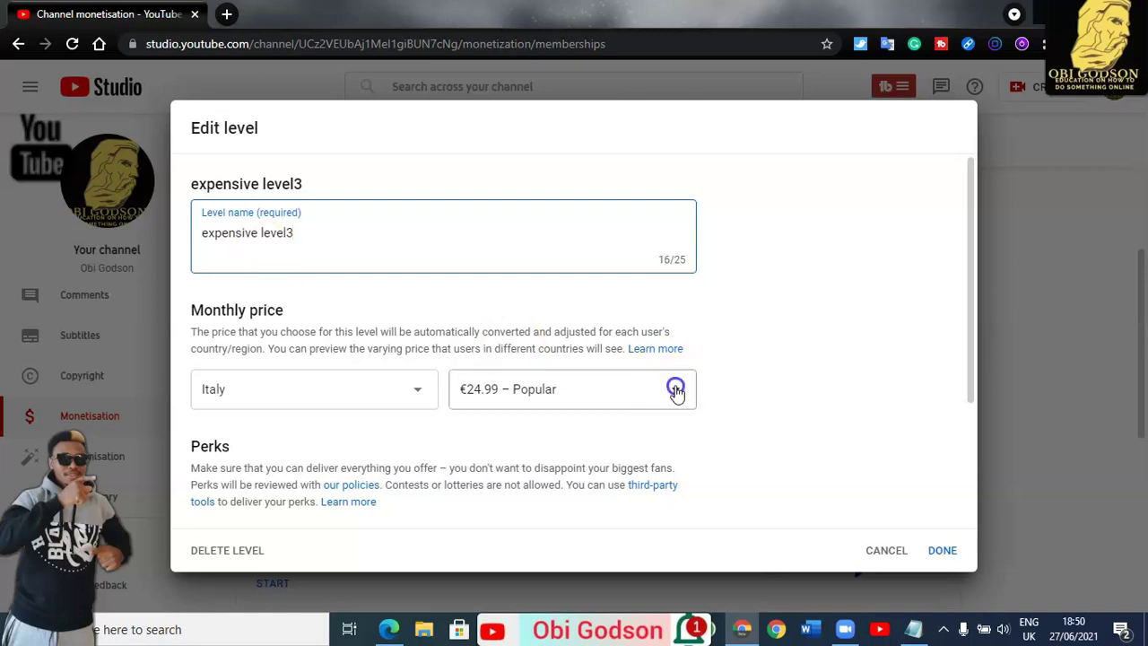
pyautogui.click(674, 391)
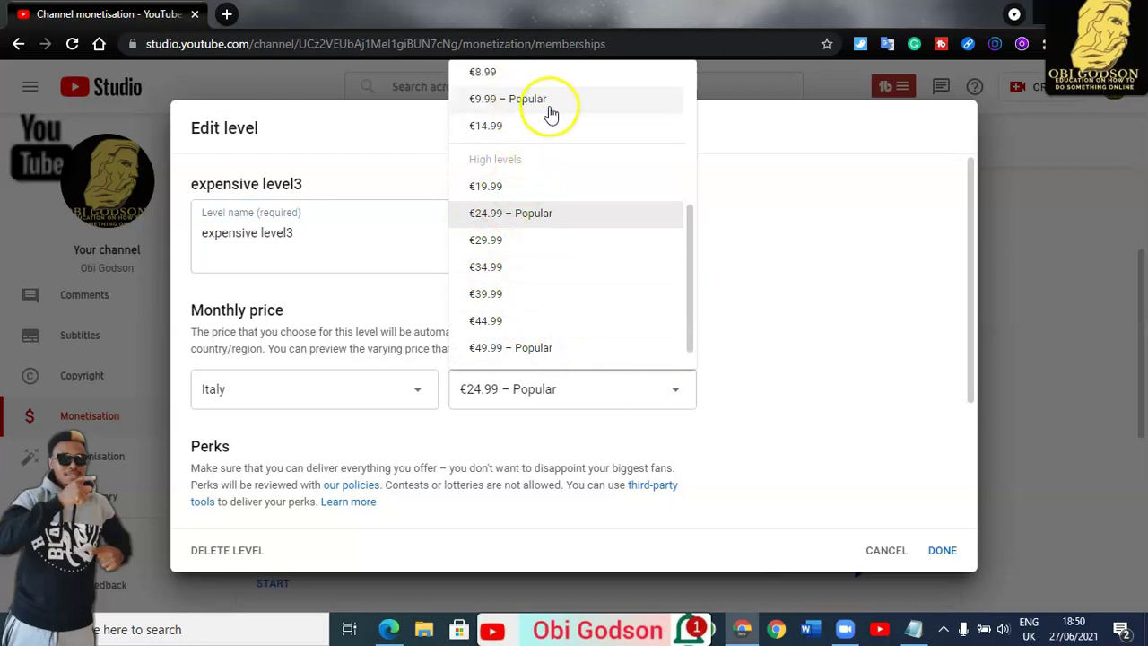
pyautogui.scroll(1, 552, 120)
pyautogui.scroll(3, 556, 144)
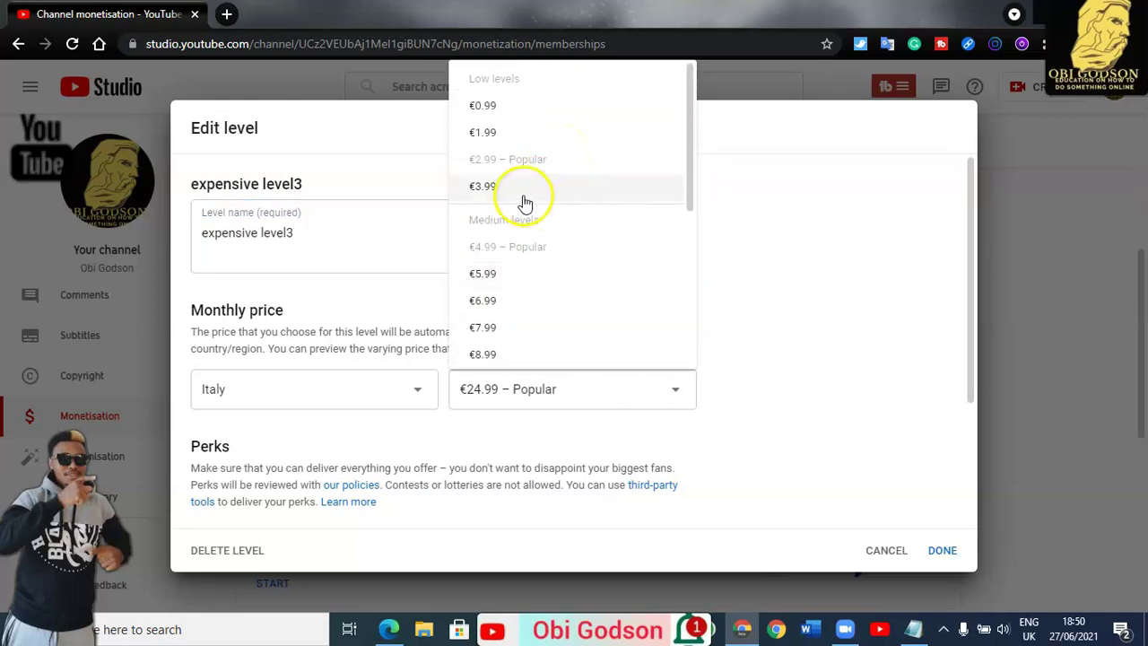
pyautogui.scroll(-2, 541, 287)
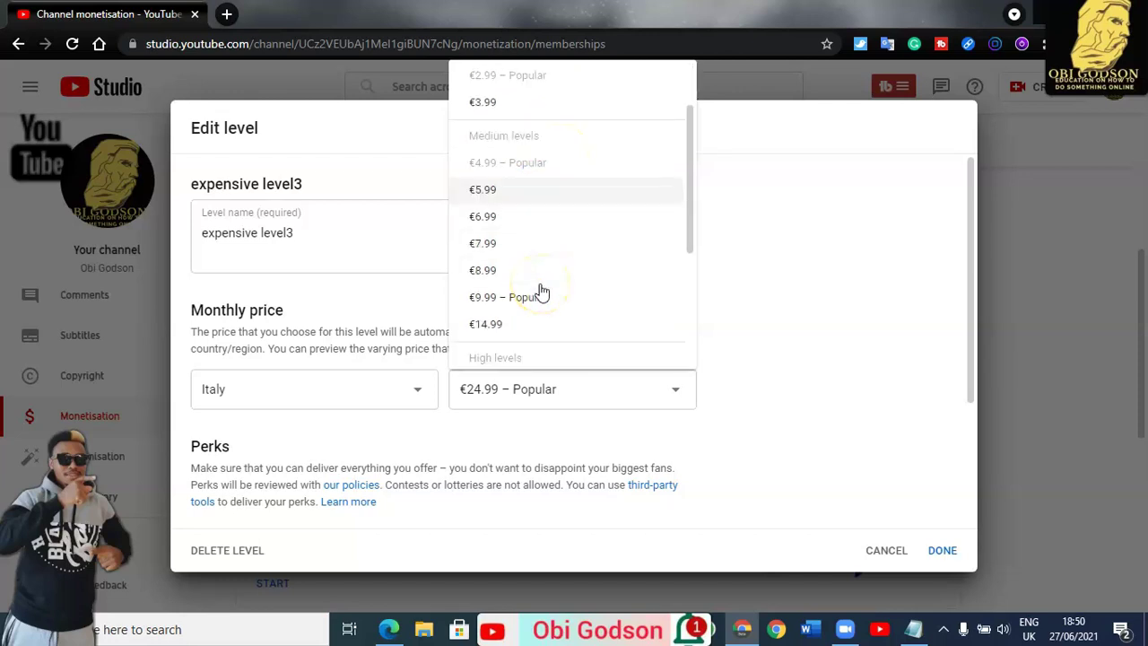
pyautogui.click(535, 303)
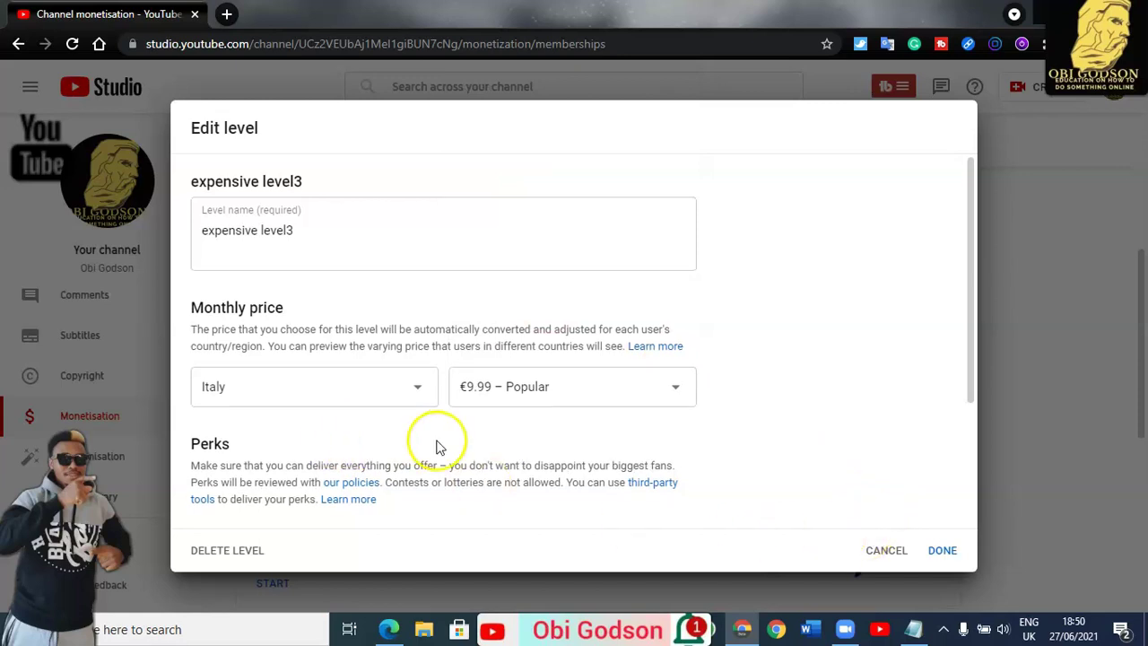
pyautogui.scroll(-2, 438, 445)
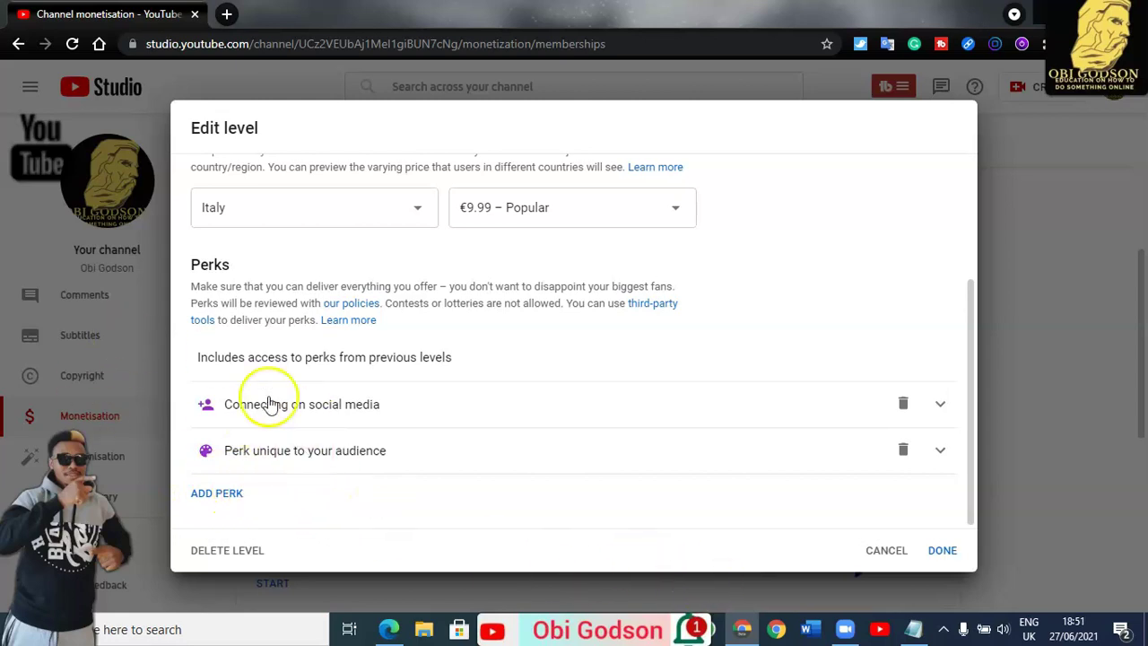
pyautogui.click(942, 560)
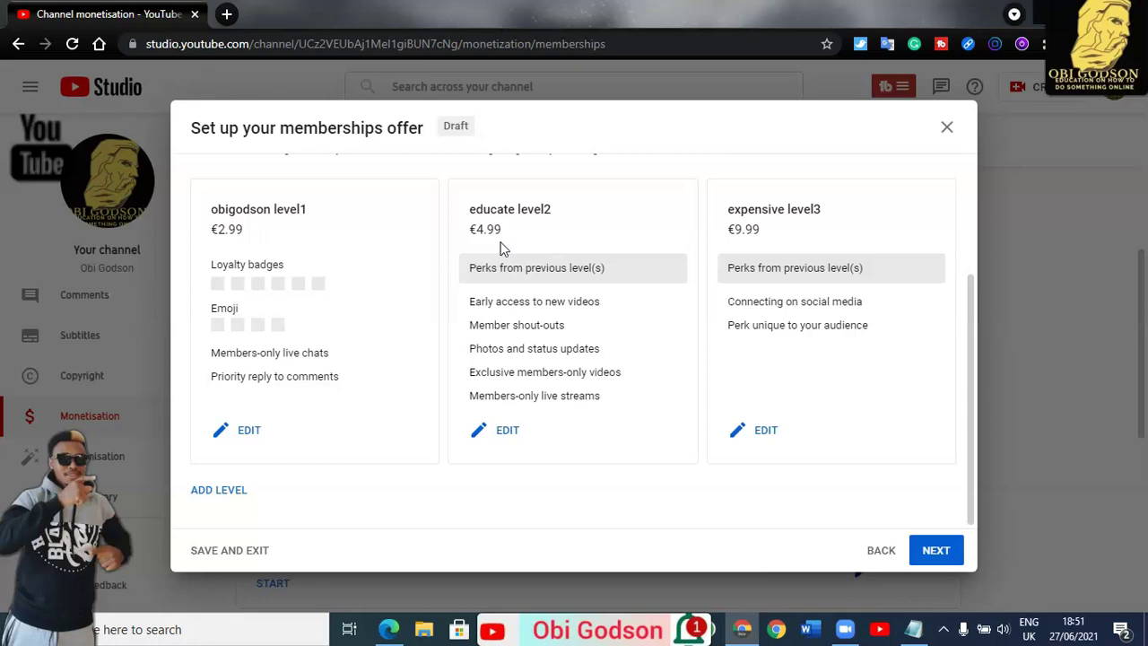
# Try to continue with the offer, and open the third level's "Perk unique to your audience" custom perk for editing.
pyautogui.click(937, 555)
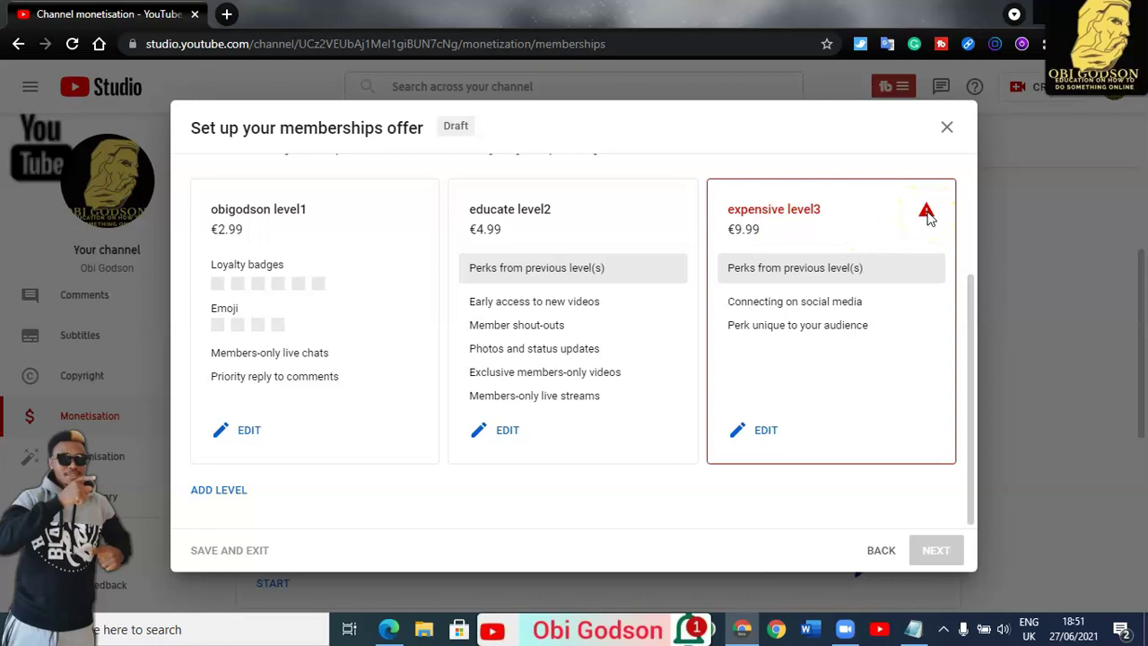
pyautogui.click(755, 432)
pyautogui.scroll(-1, 615, 384)
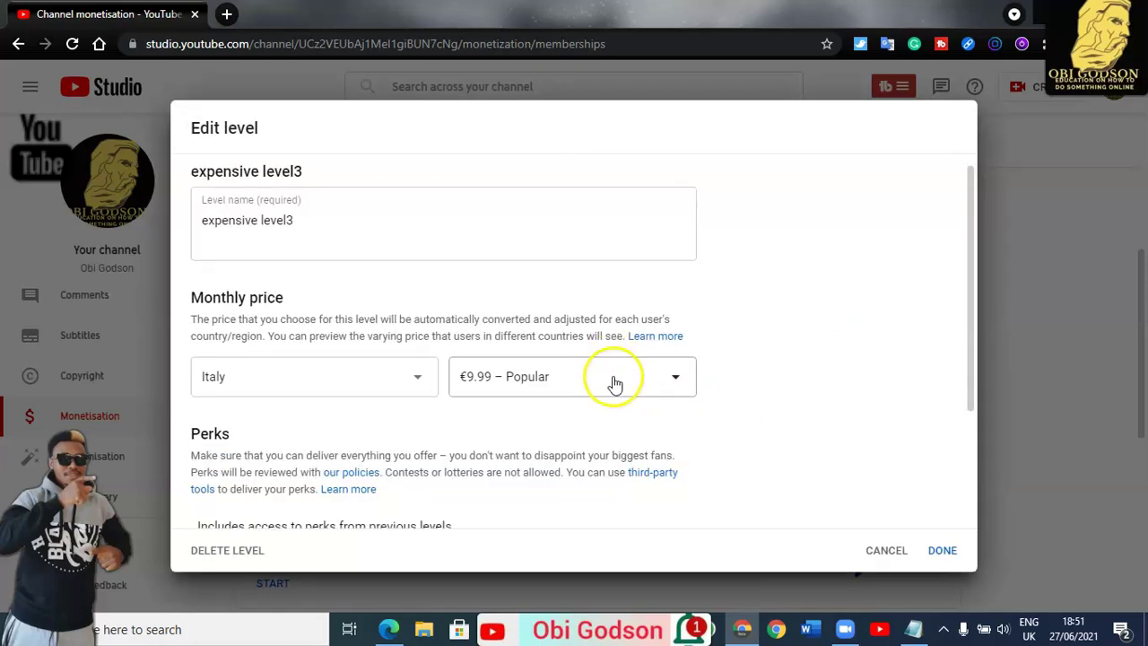
pyautogui.scroll(-2, 615, 384)
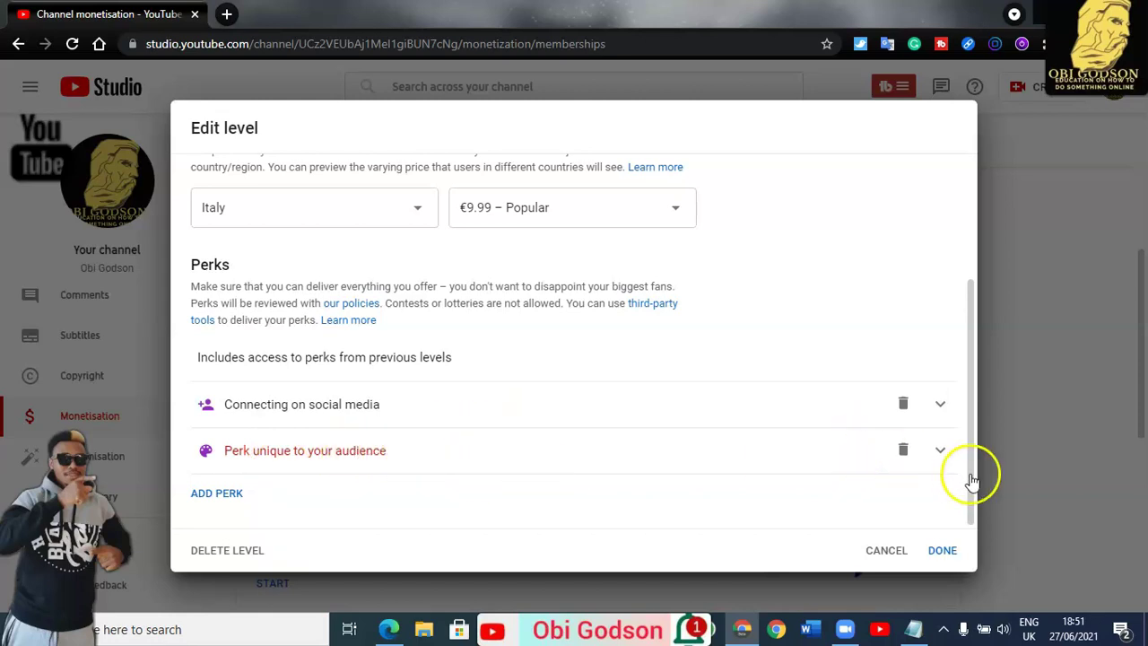
pyautogui.click(327, 457)
pyautogui.scroll(-2, 359, 467)
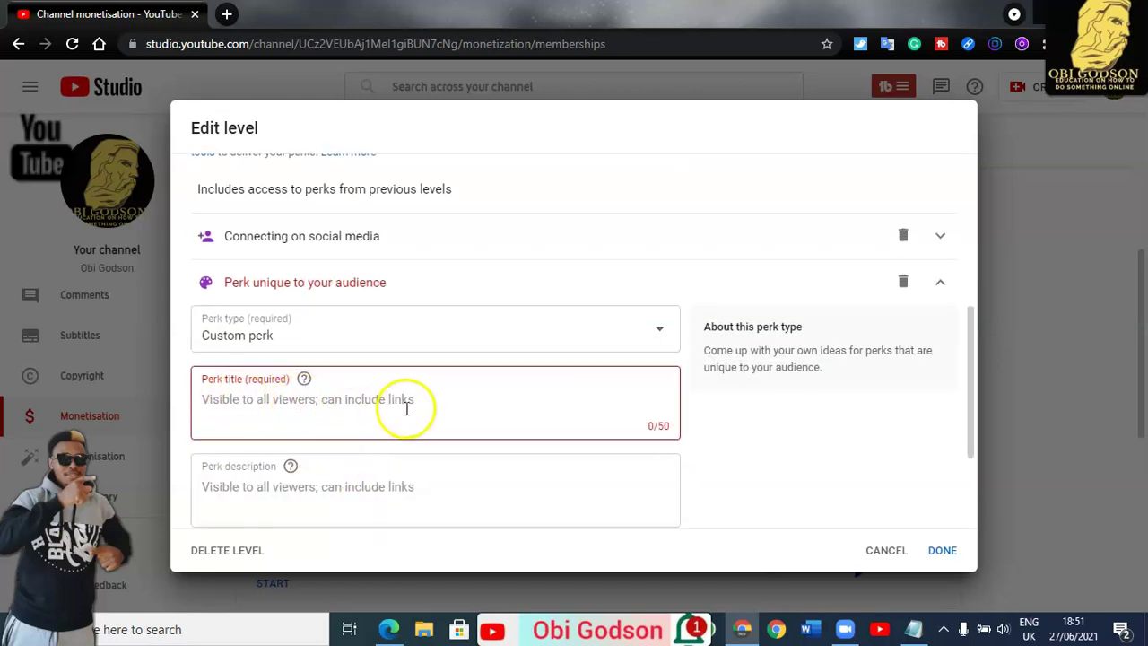
pyautogui.scroll(-1, 376, 395)
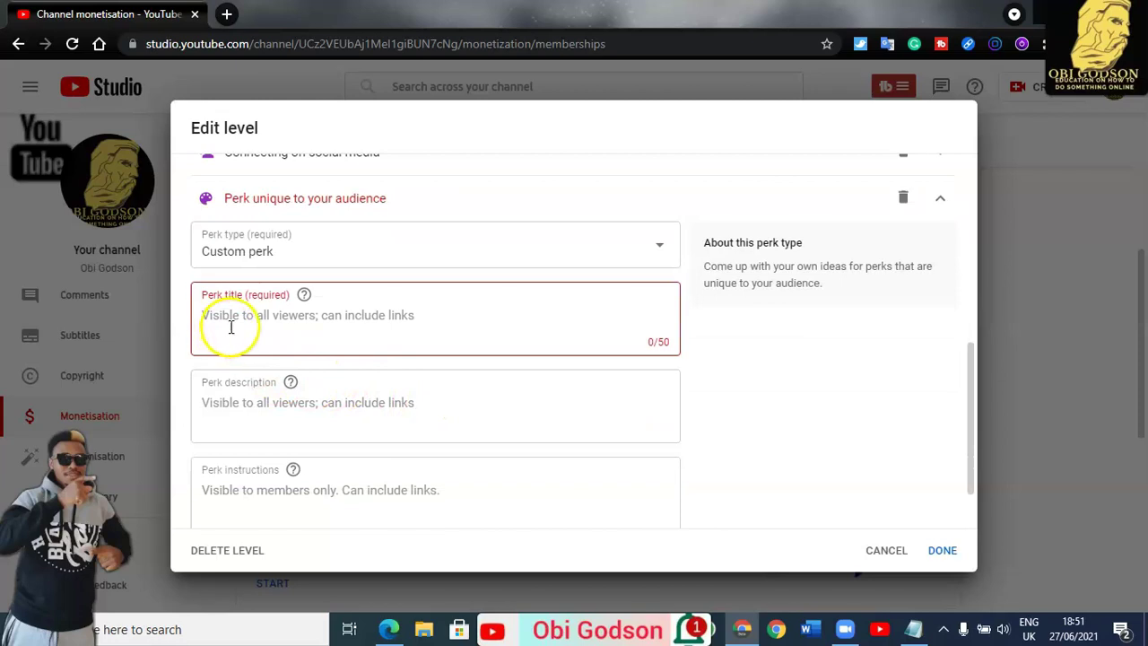
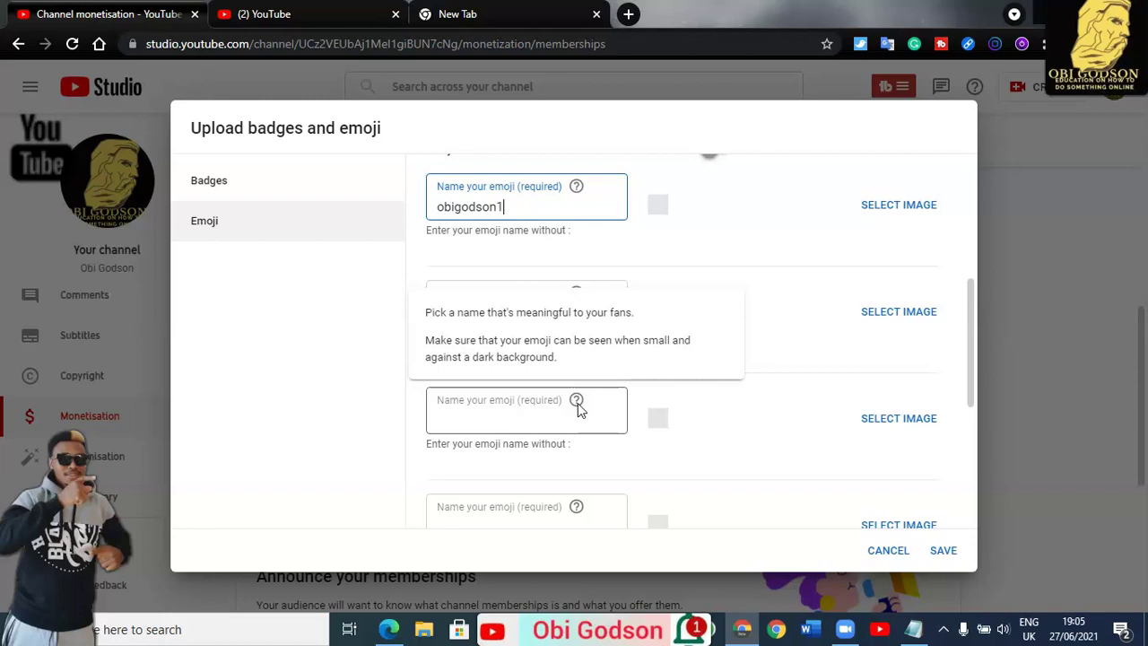
# Examine the emoji name and image slots, check the generic YouTube badges by membership duration, and return to the emoji section.
pyautogui.scroll(1, 538, 409)
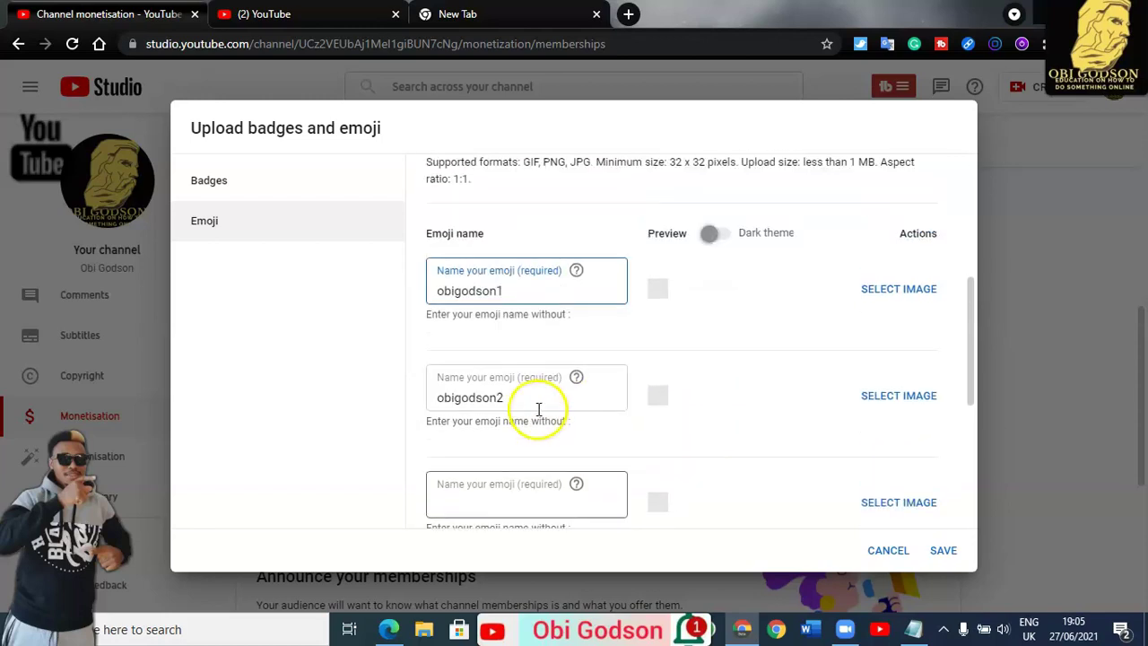
pyautogui.click(269, 224)
pyautogui.scroll(-3, 686, 389)
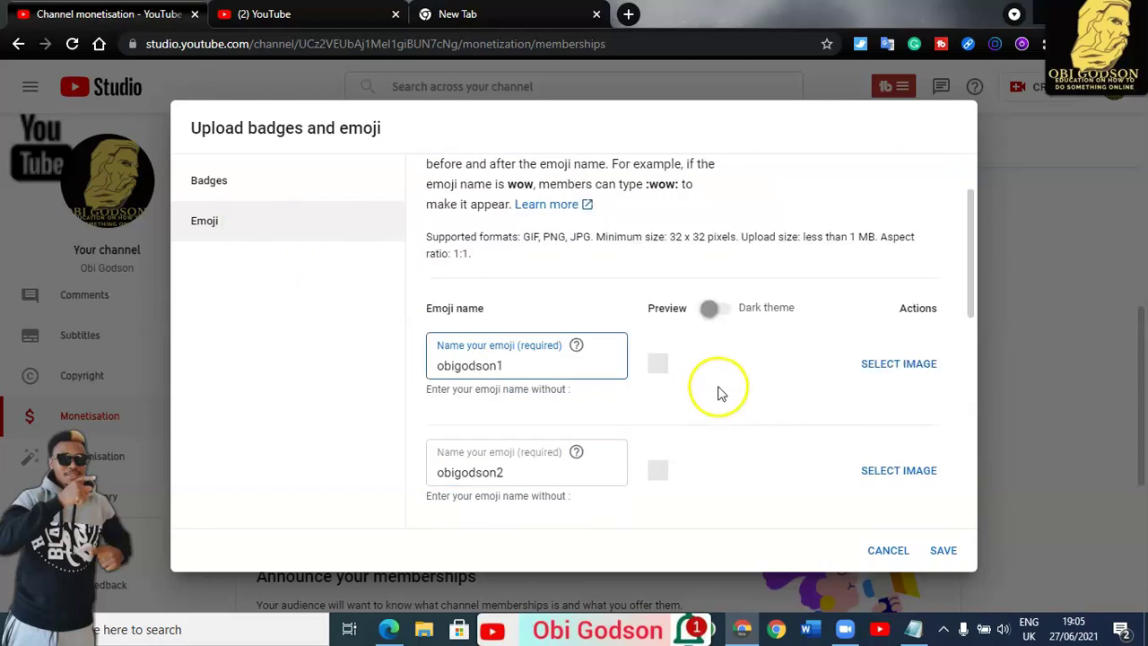
pyautogui.scroll(-6, 718, 392)
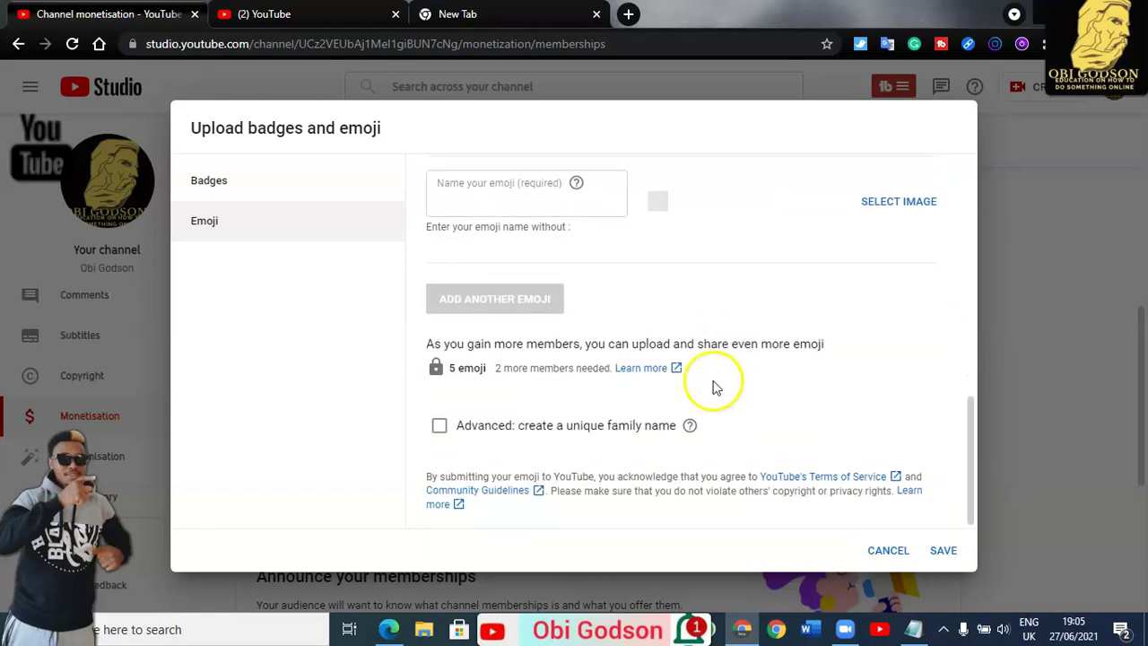
pyautogui.scroll(2, 708, 385)
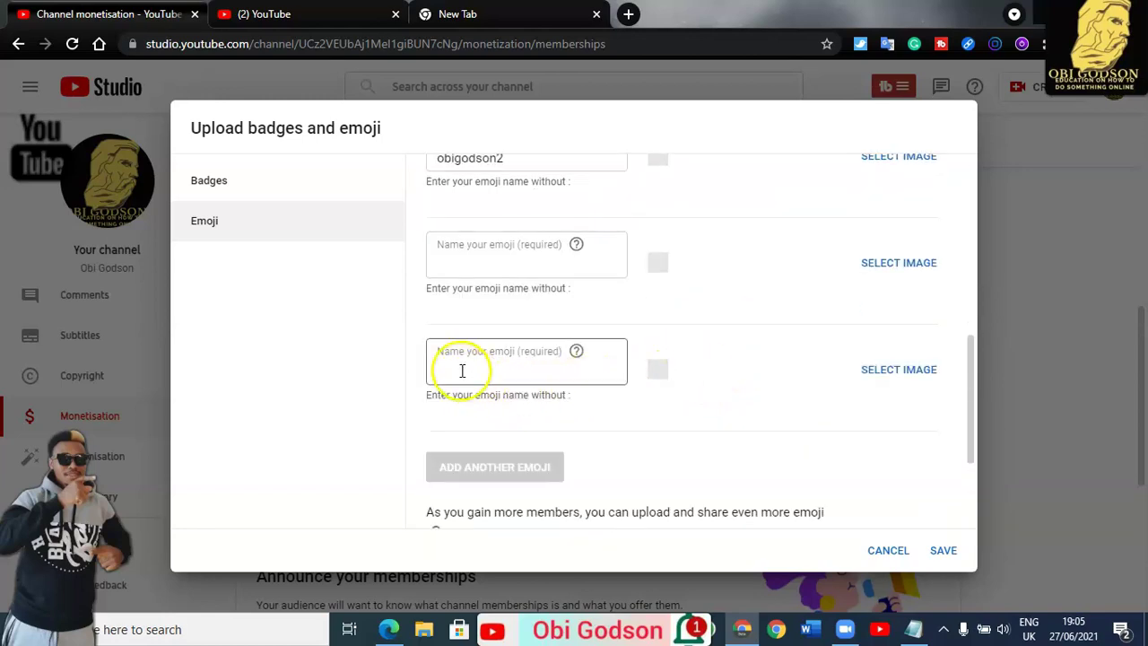
pyautogui.scroll(3, 894, 230)
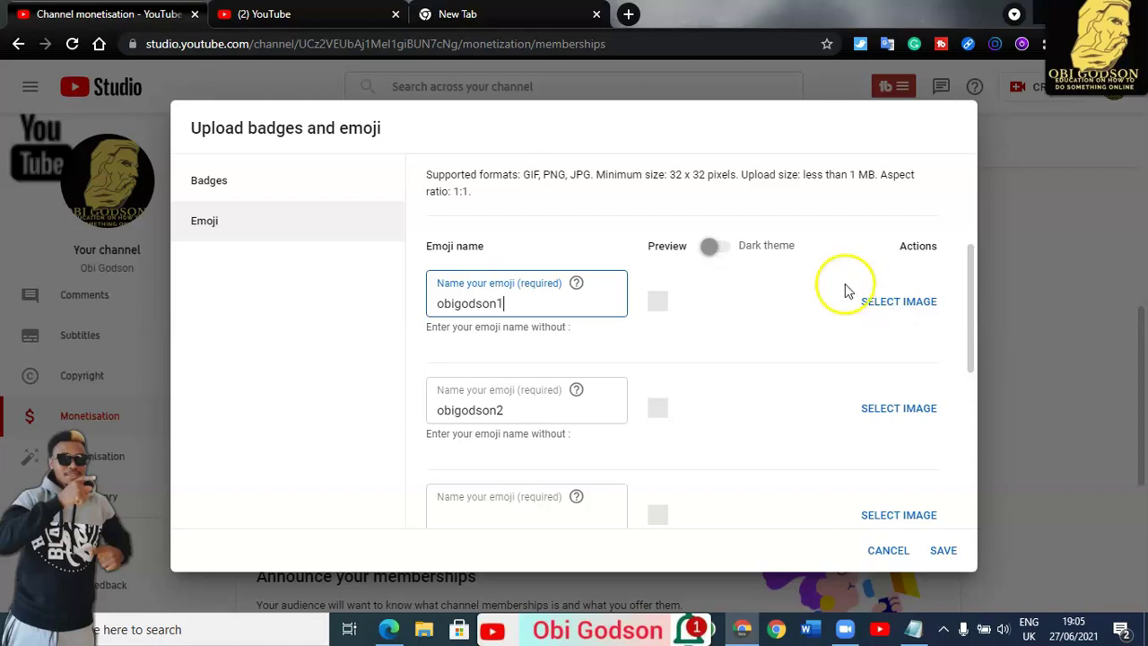
pyautogui.click(229, 182)
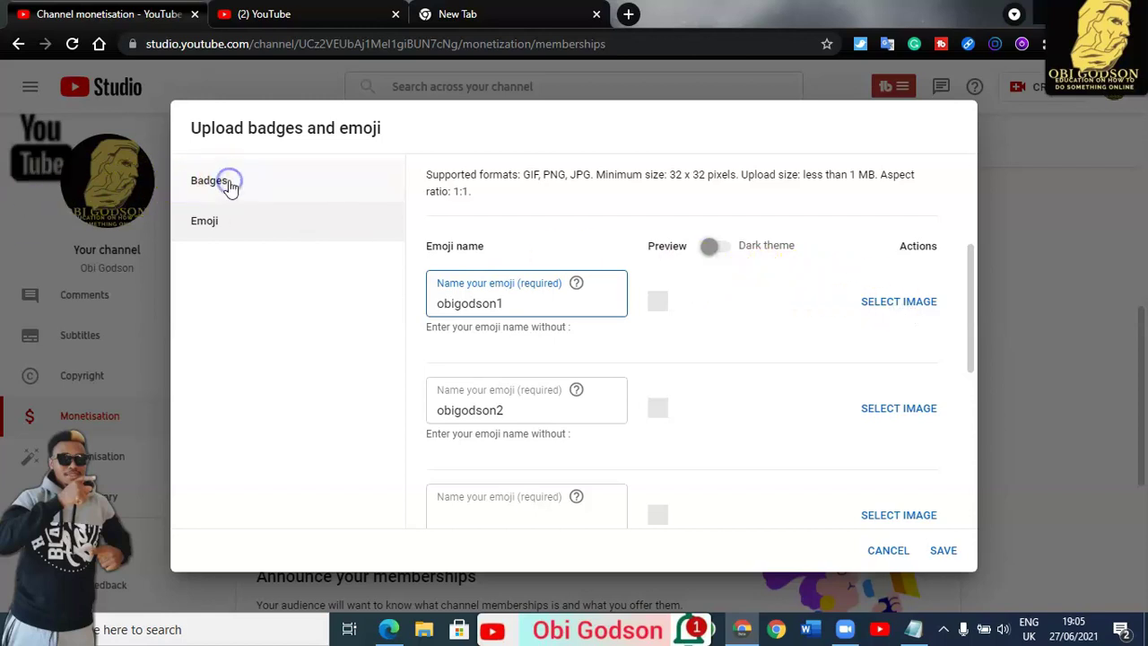
pyautogui.scroll(-1, 615, 385)
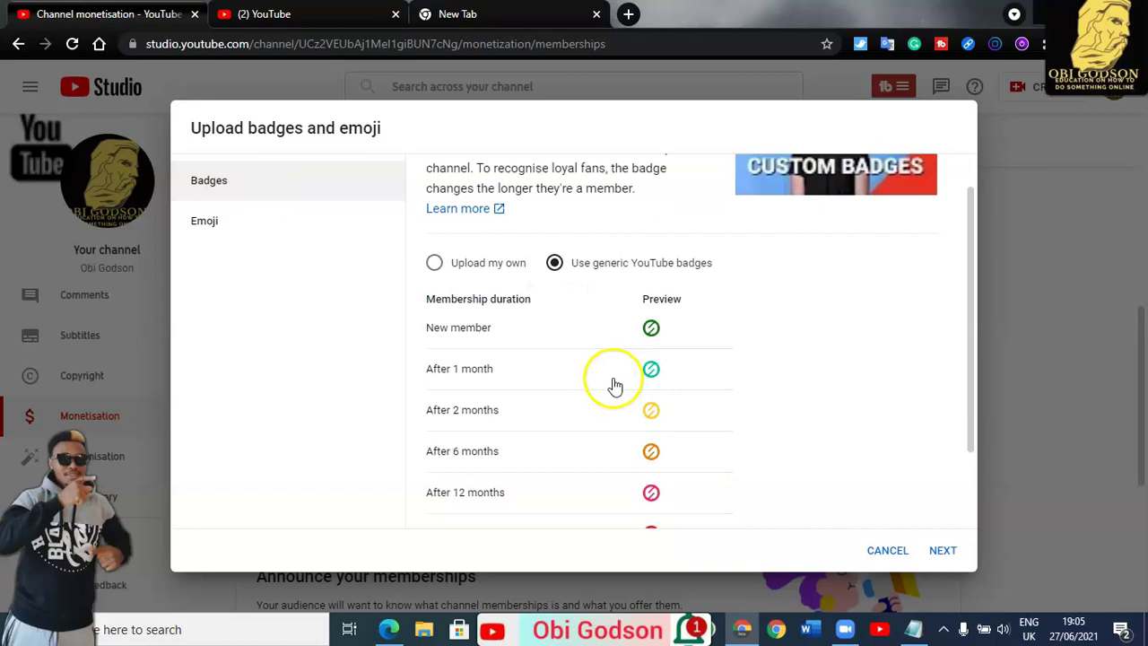
pyautogui.scroll(-1, 615, 385)
pyautogui.click(942, 549)
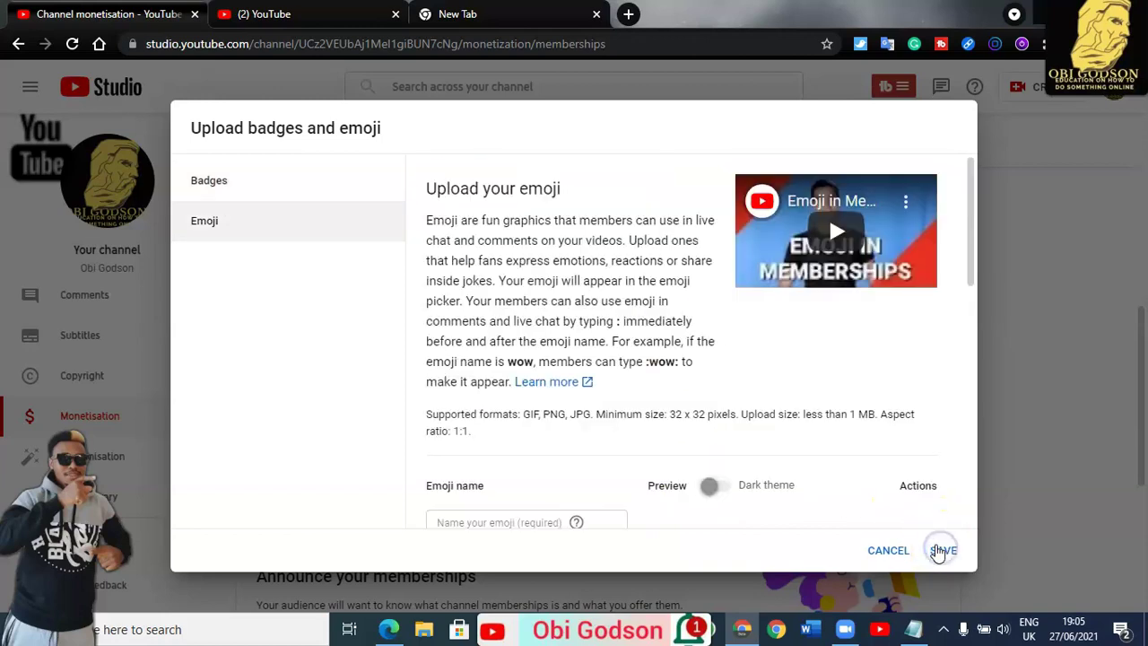
# Upload the picture "small" from the OG pictures folder as the image for the first emoji.
pyautogui.scroll(-4, 723, 356)
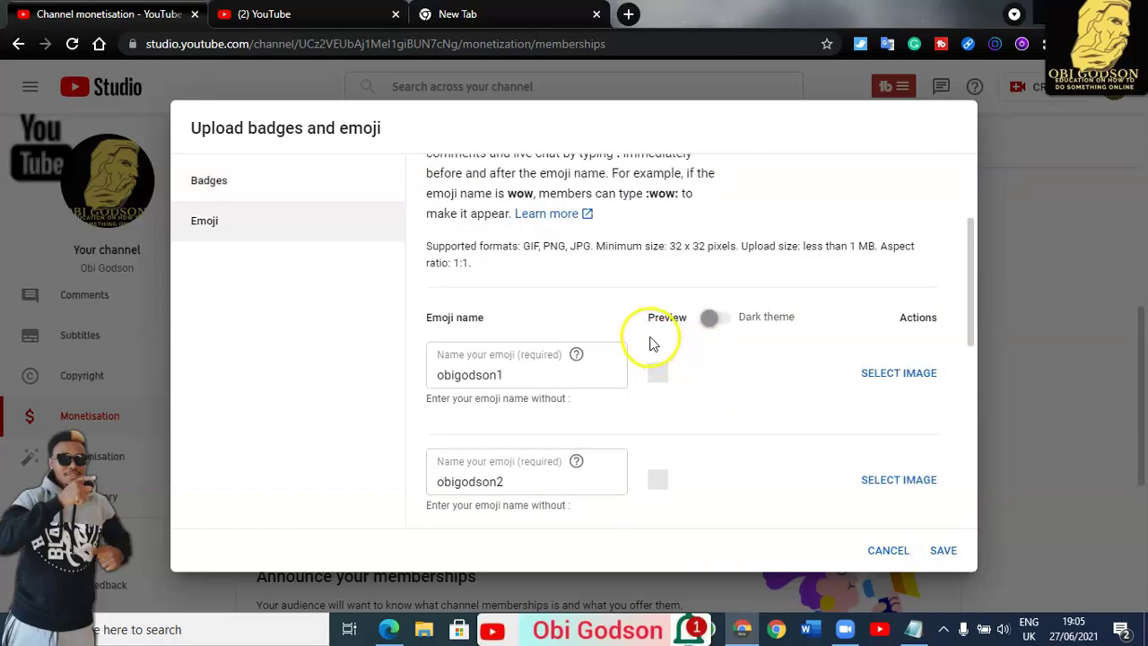
pyautogui.scroll(-2, 643, 334)
pyautogui.scroll(1, 852, 367)
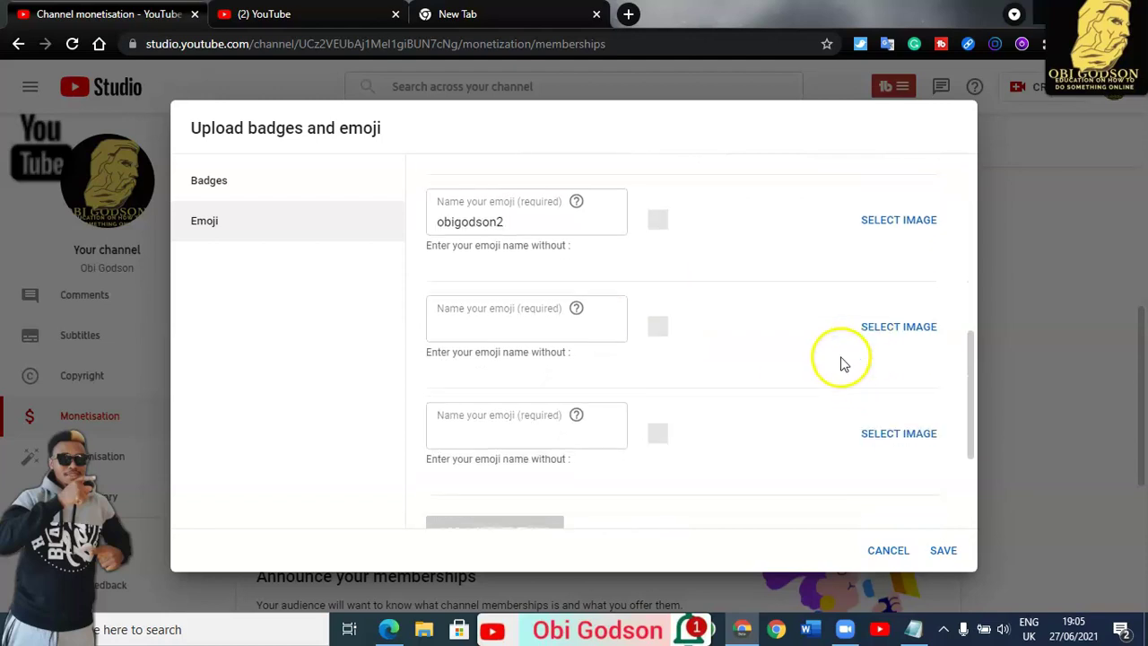
pyautogui.scroll(1, 834, 353)
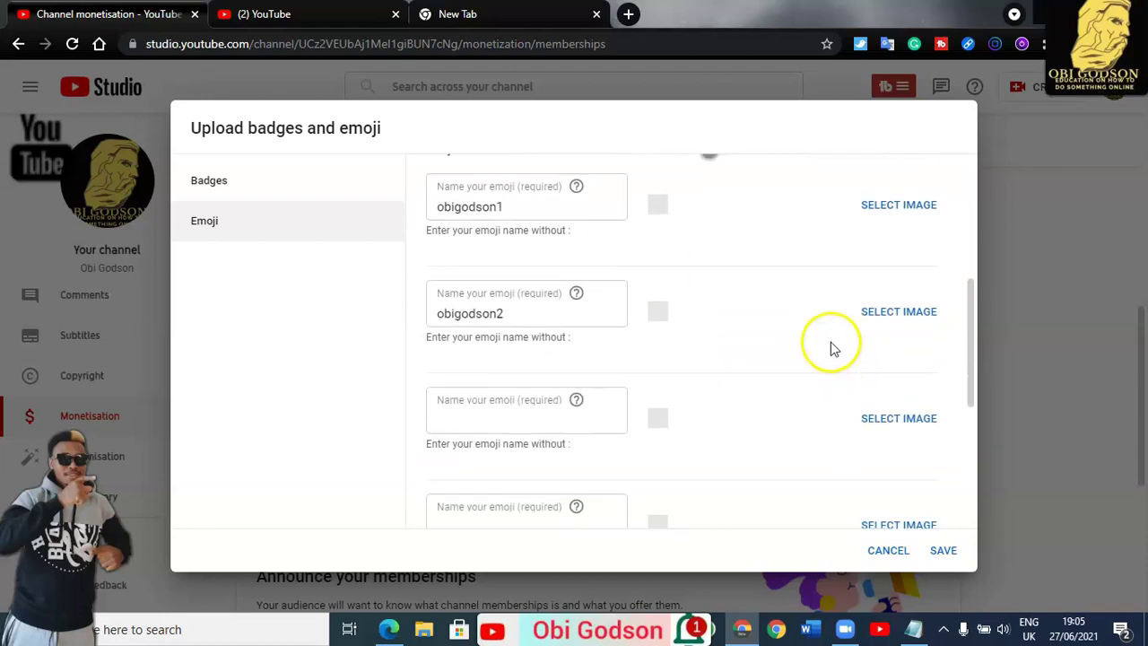
pyautogui.scroll(3, 830, 348)
pyautogui.click(898, 462)
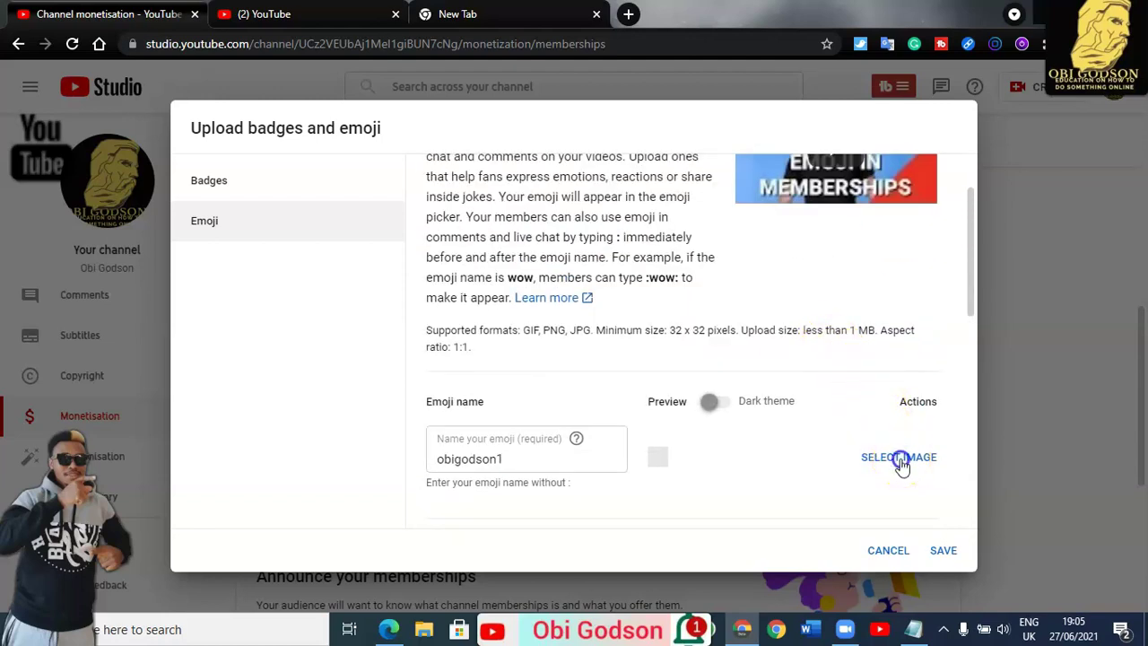
pyautogui.click(886, 459)
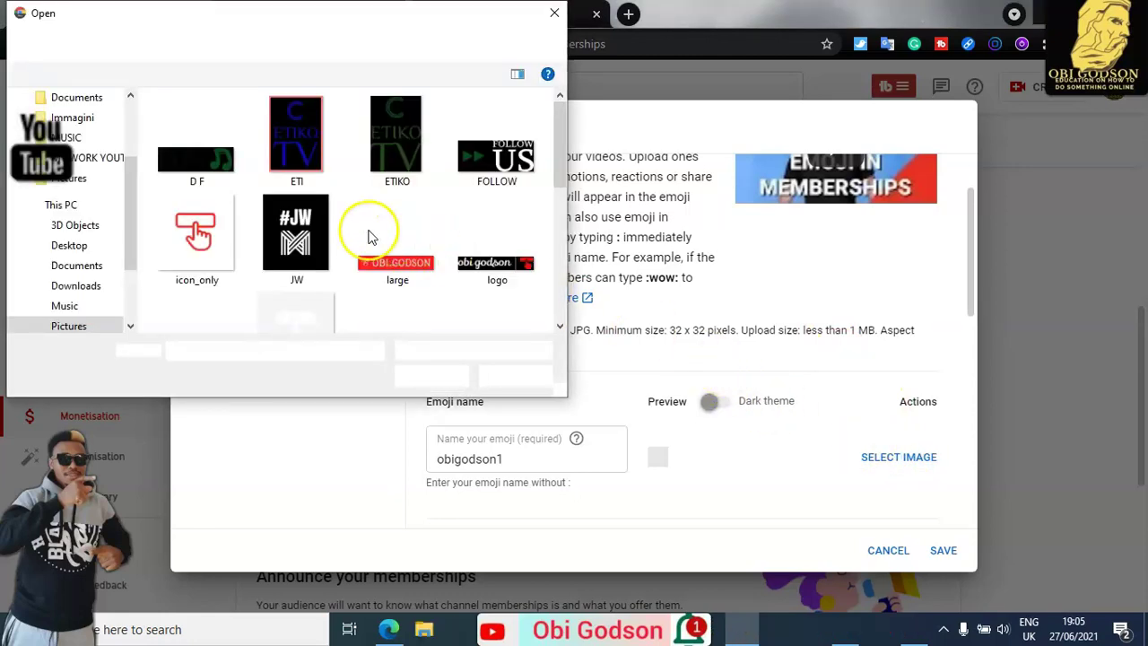
pyautogui.scroll(-1, 431, 237)
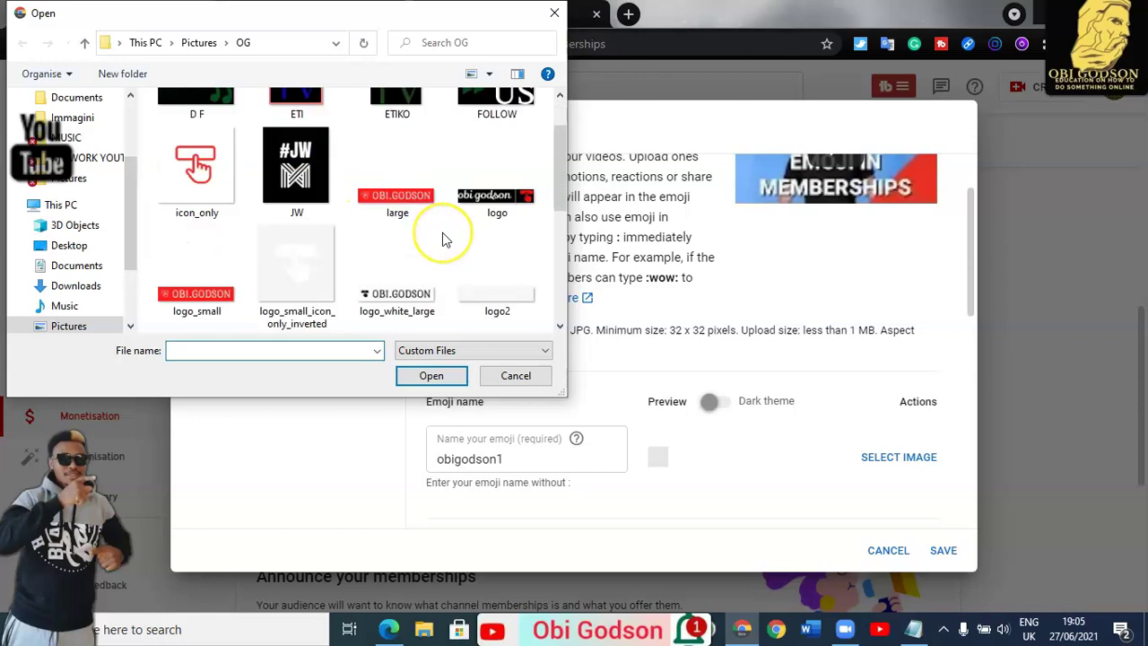
pyautogui.scroll(-1, 442, 235)
pyautogui.scroll(-2, 432, 237)
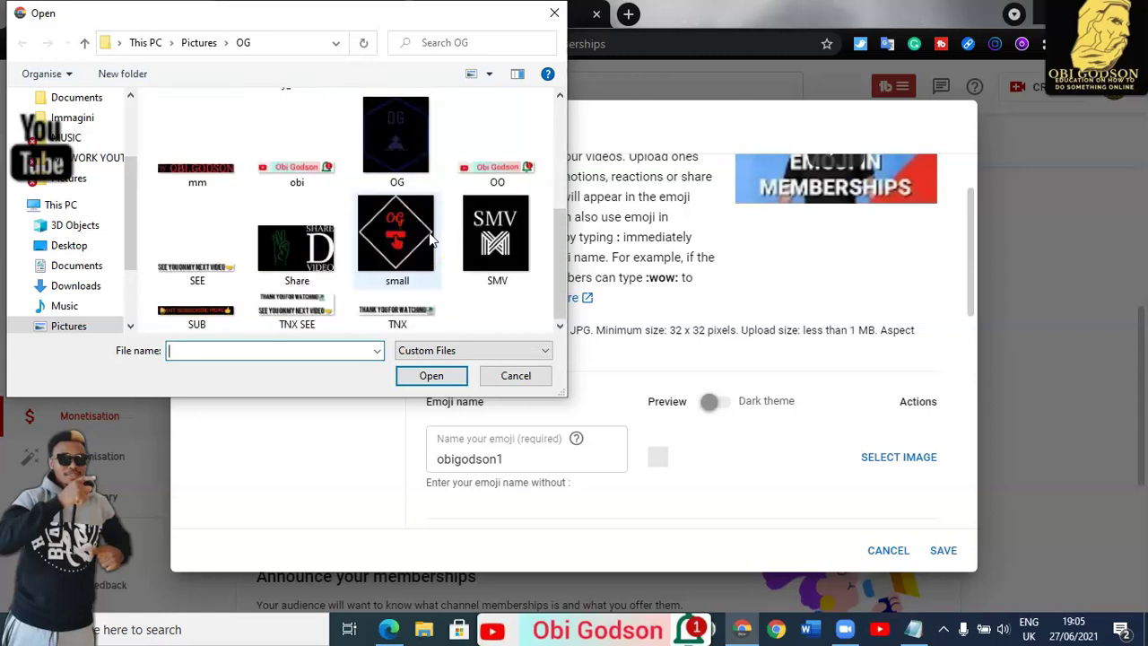
pyautogui.click(404, 235)
pyautogui.click(428, 376)
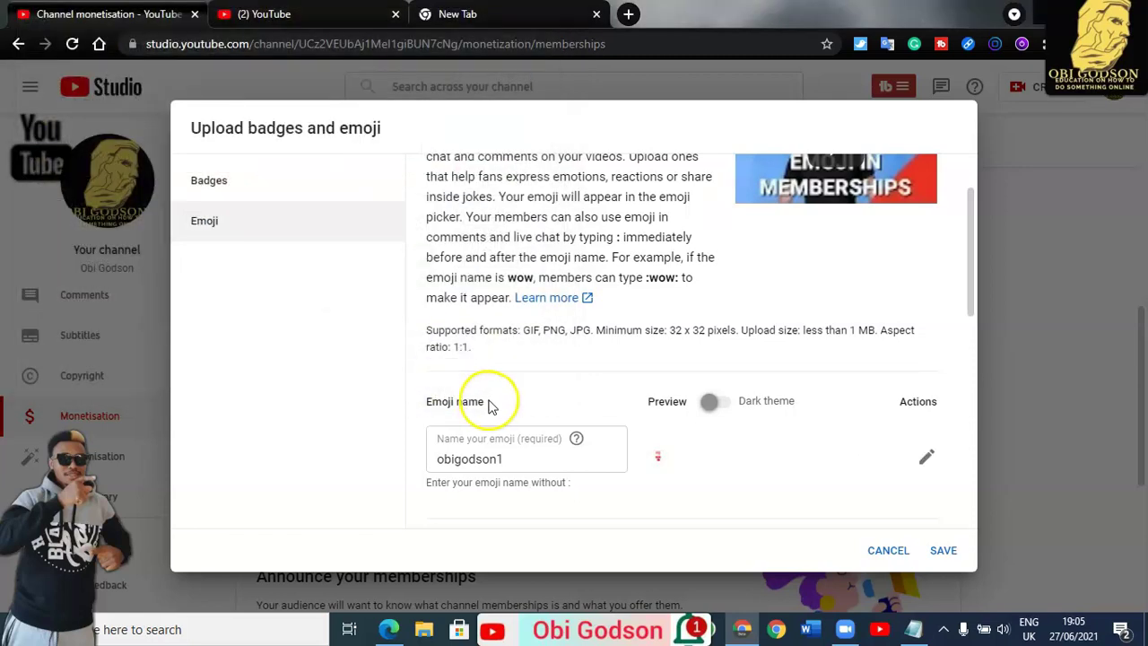
# Upload the picture "logo_small" from the OG pictures folder as the image for the second emoji.
pyautogui.scroll(-2, 807, 487)
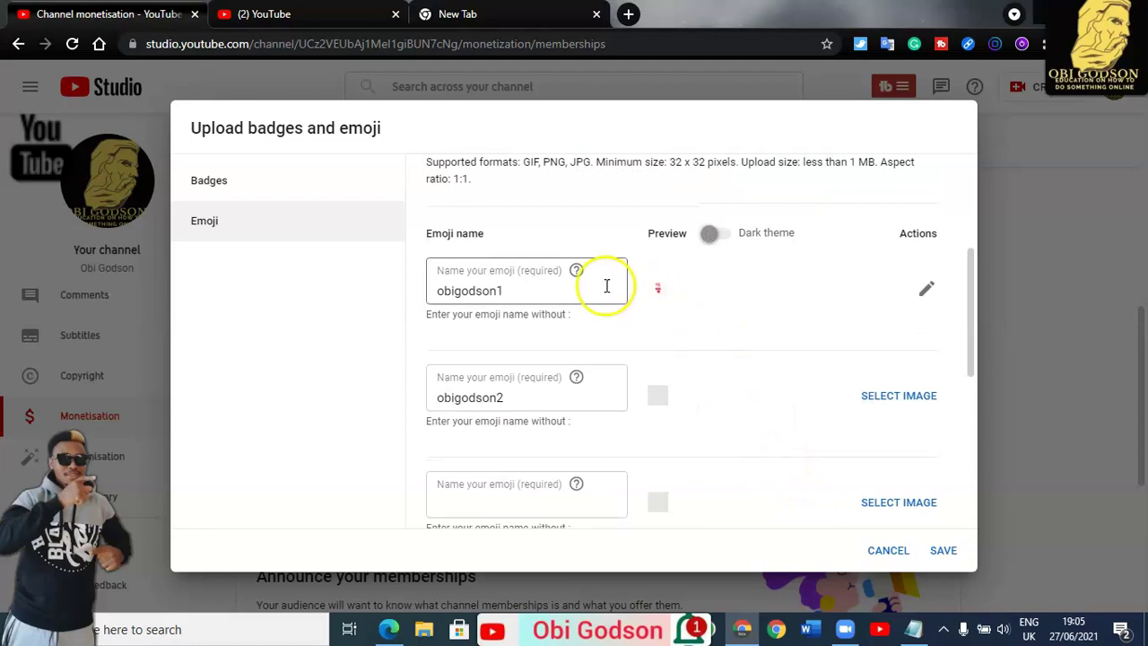
pyautogui.click(888, 399)
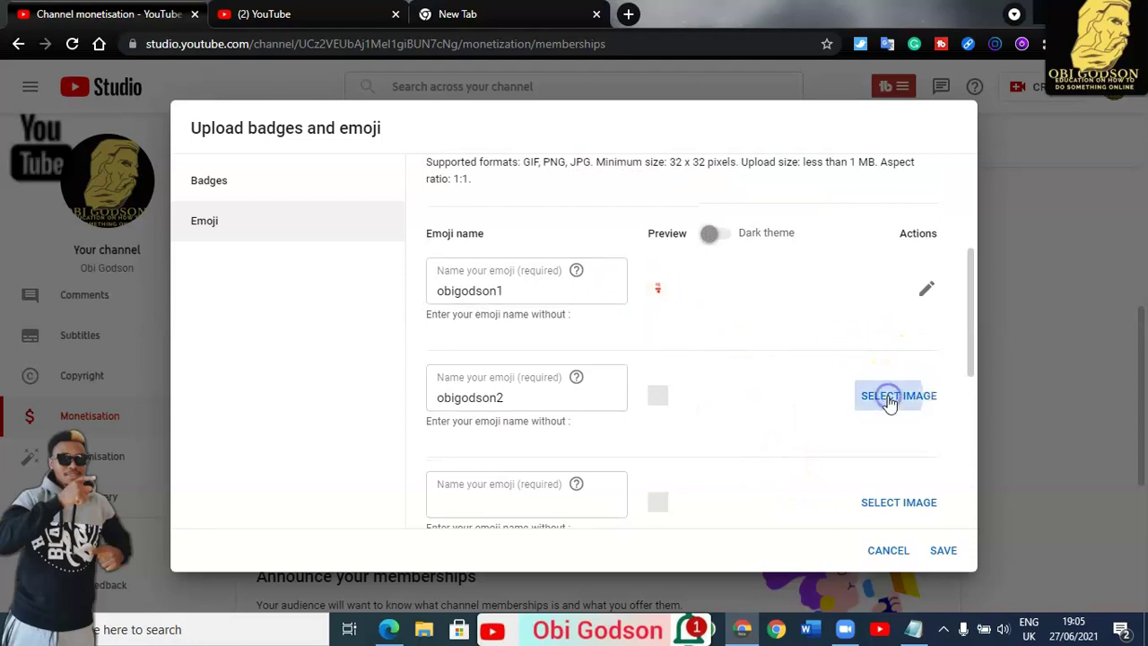
pyautogui.click(565, 333)
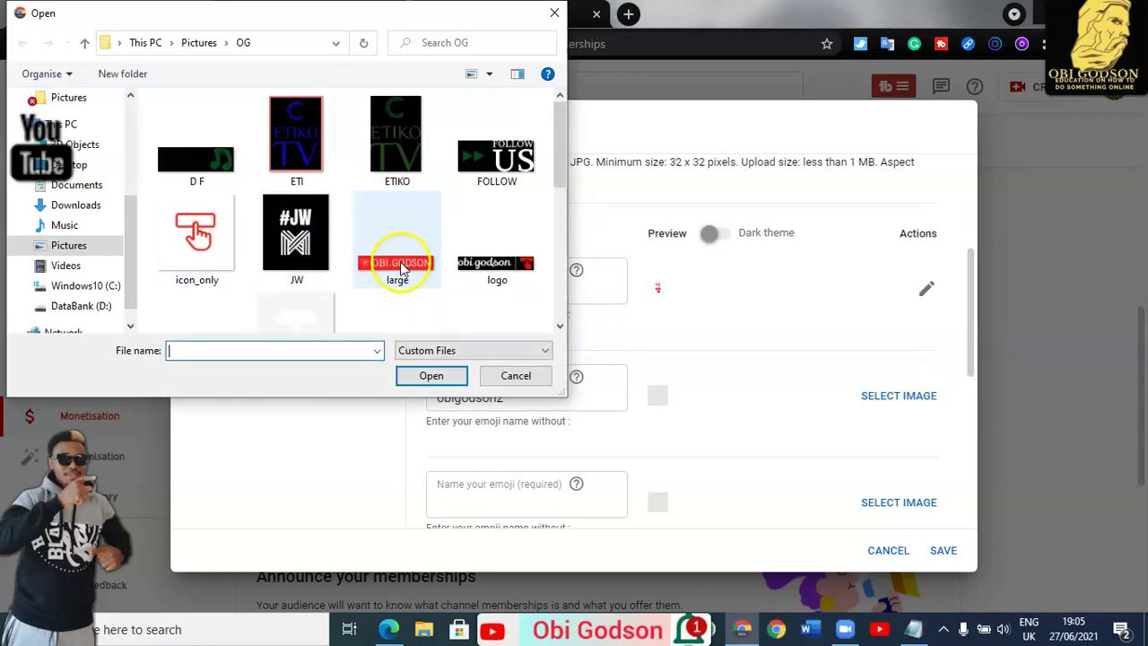
pyautogui.scroll(-5, 401, 266)
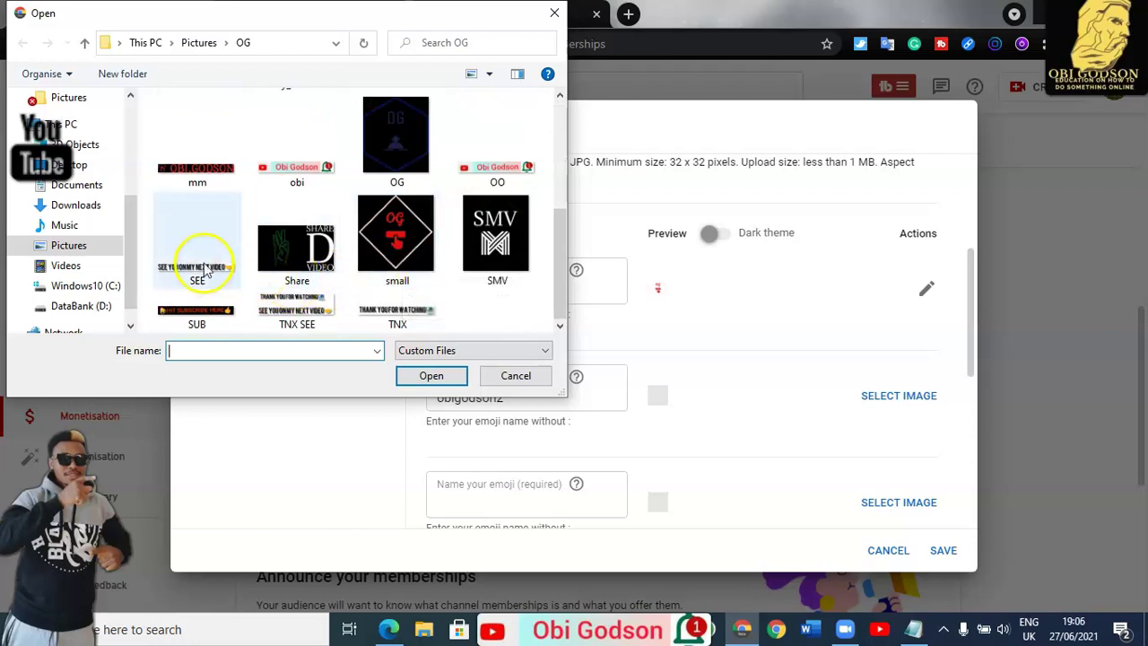
pyautogui.scroll(1, 287, 260)
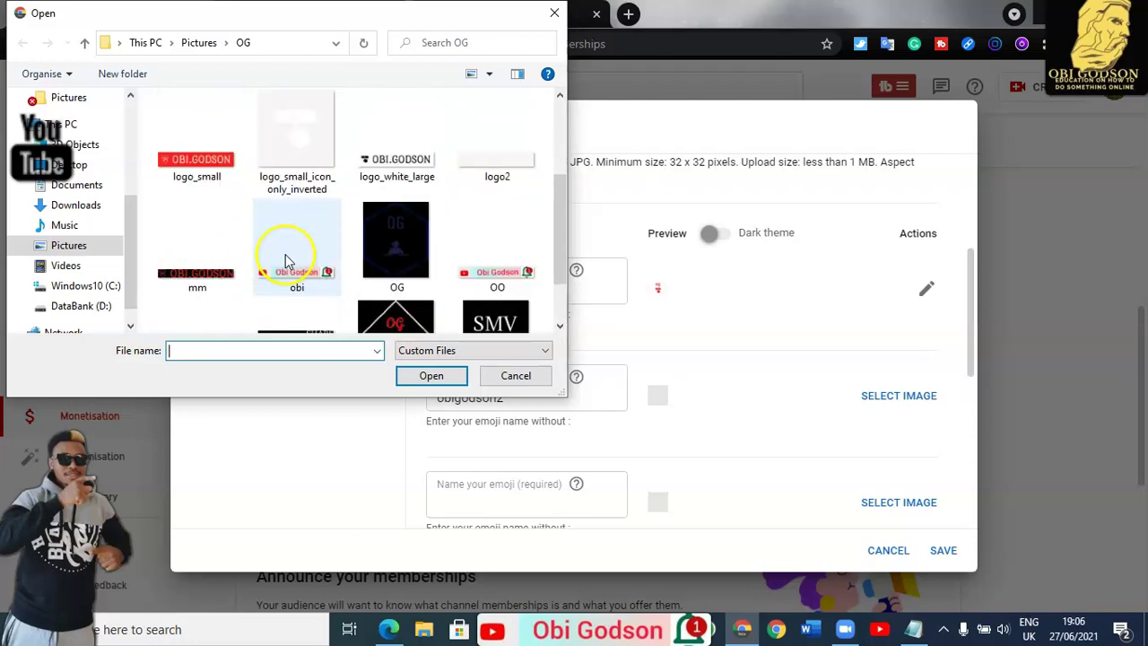
pyautogui.click(179, 171)
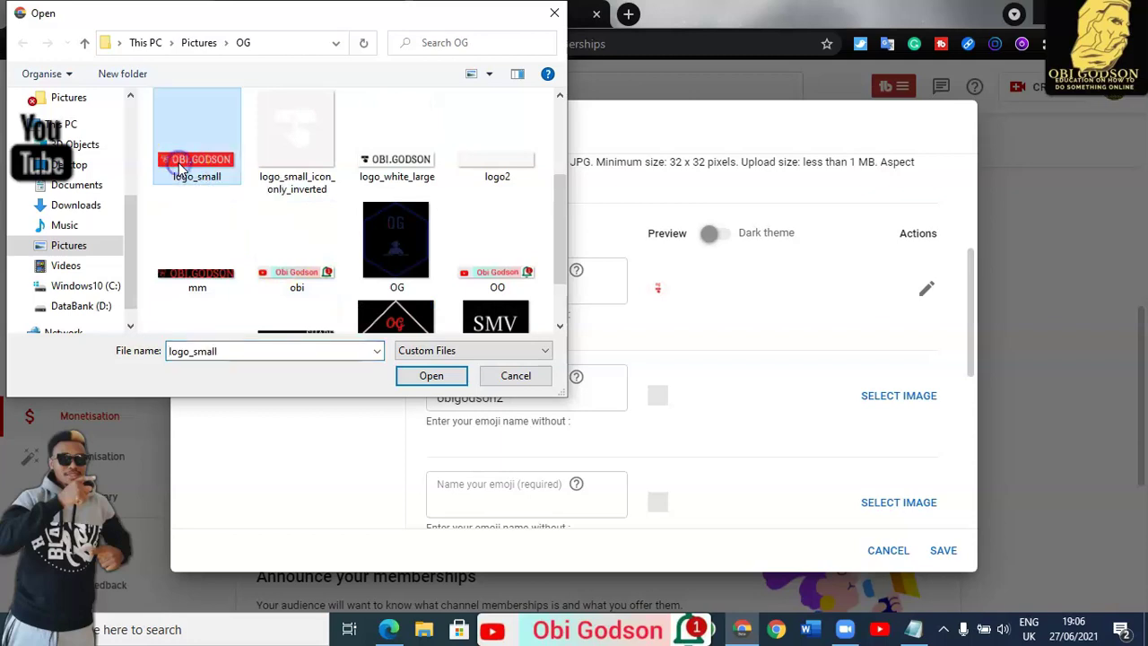
pyautogui.click(415, 377)
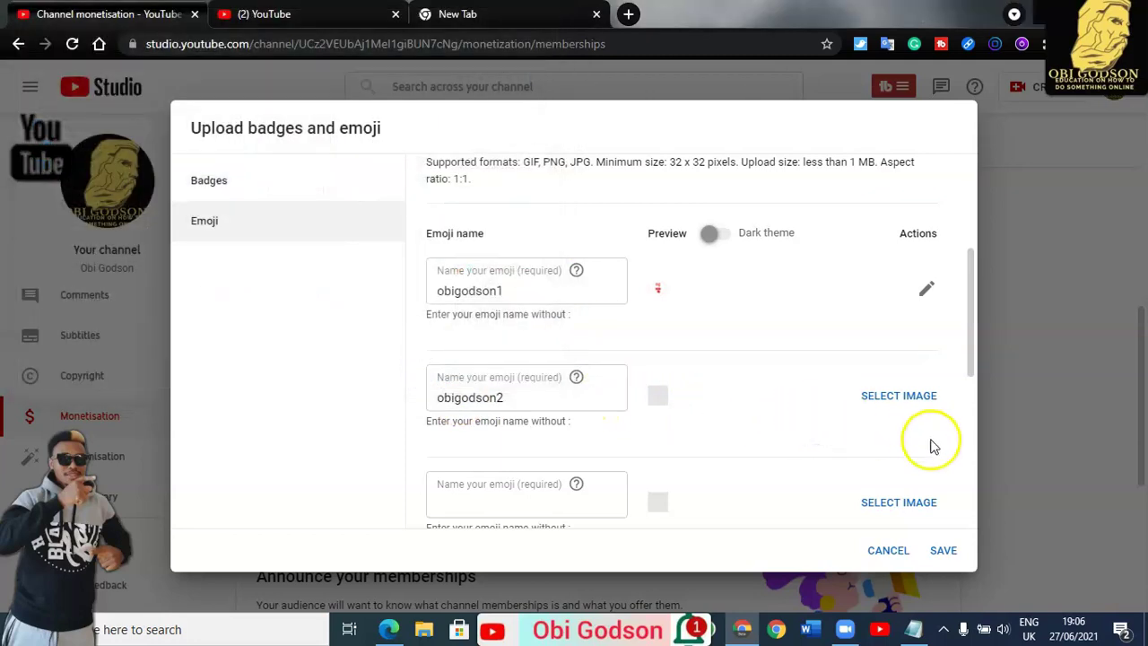
# Upload the picture "FOLLOW" from the OG pictures folder as the image for the third emoji.
pyautogui.scroll(-1, 917, 472)
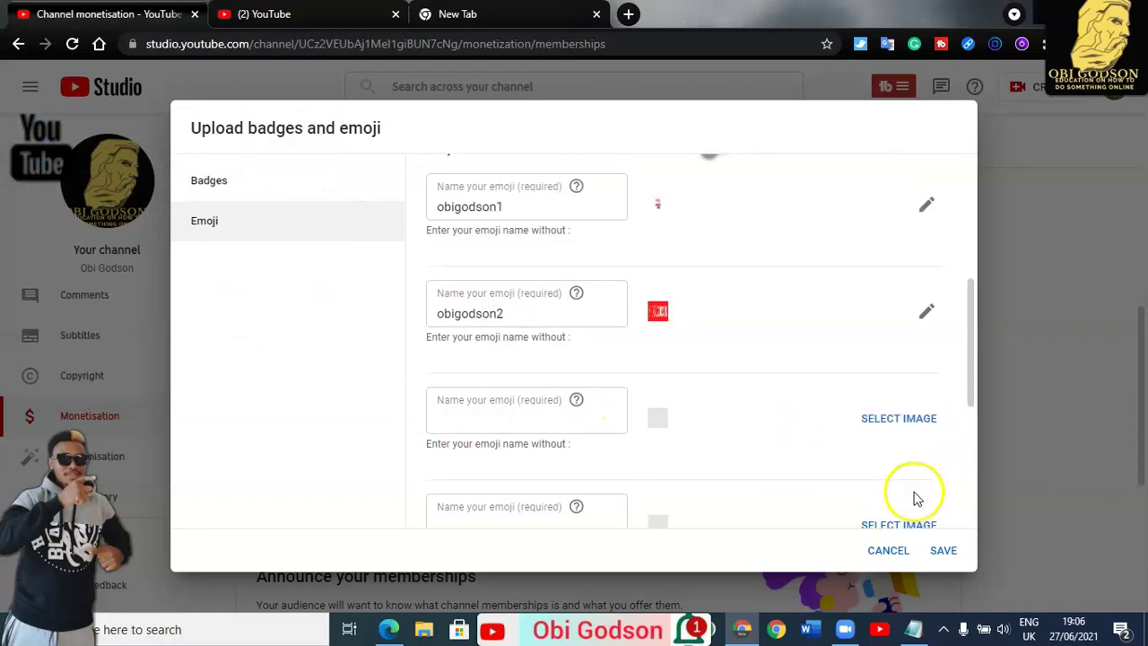
pyautogui.click(899, 429)
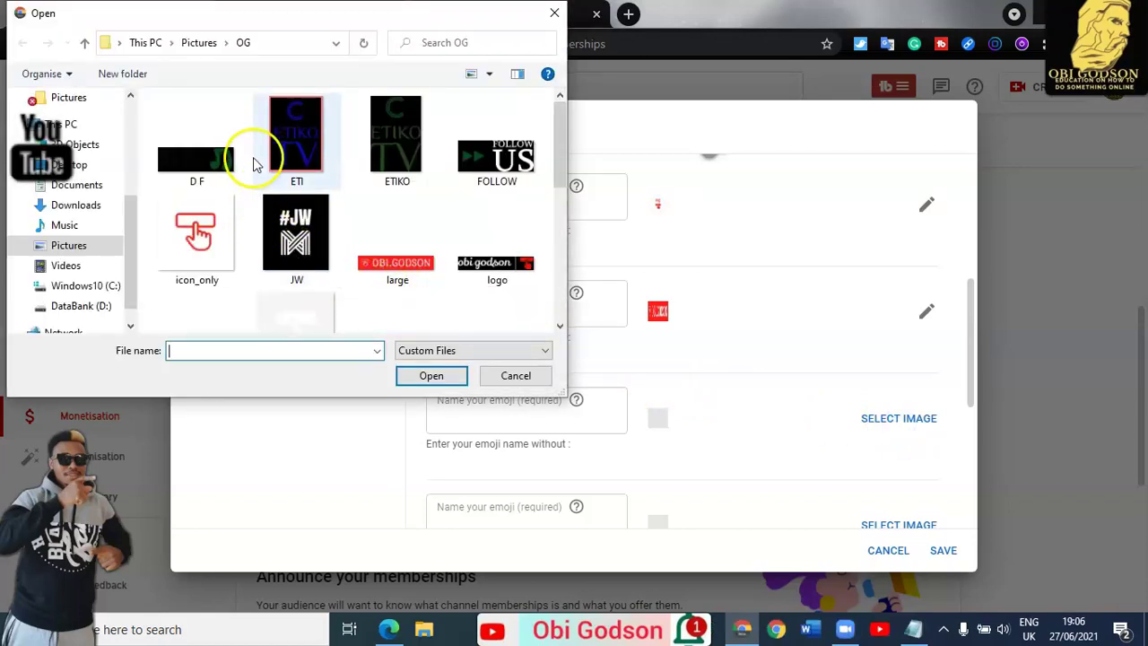
pyautogui.scroll(-1, 498, 247)
pyautogui.scroll(1, 498, 247)
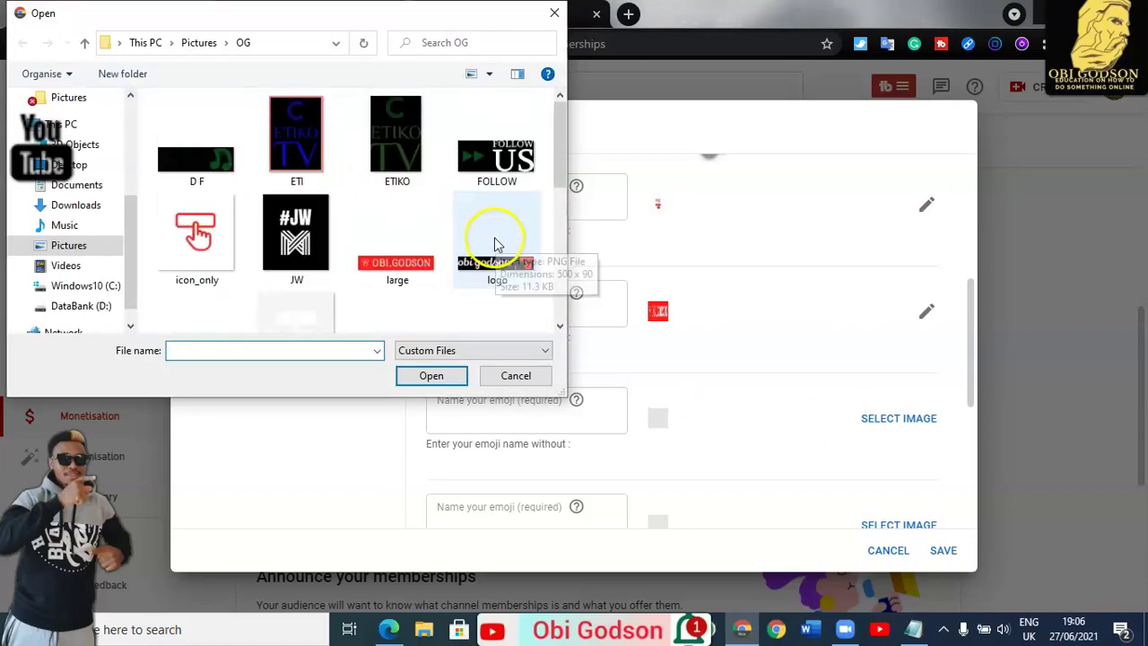
pyautogui.click(496, 164)
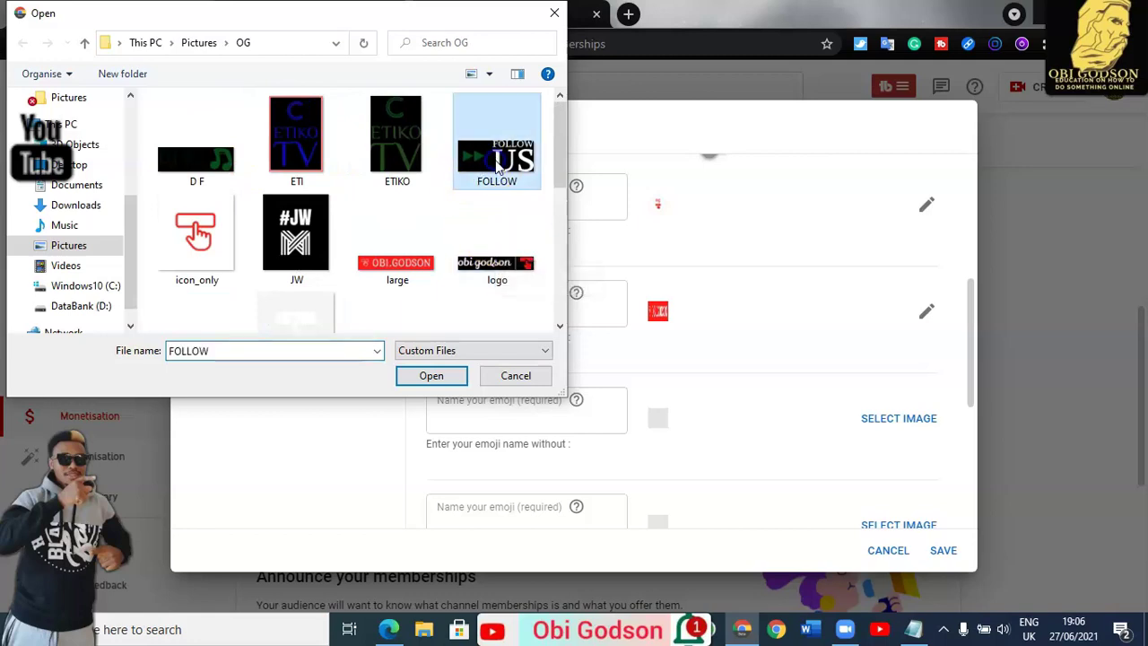
pyautogui.click(433, 376)
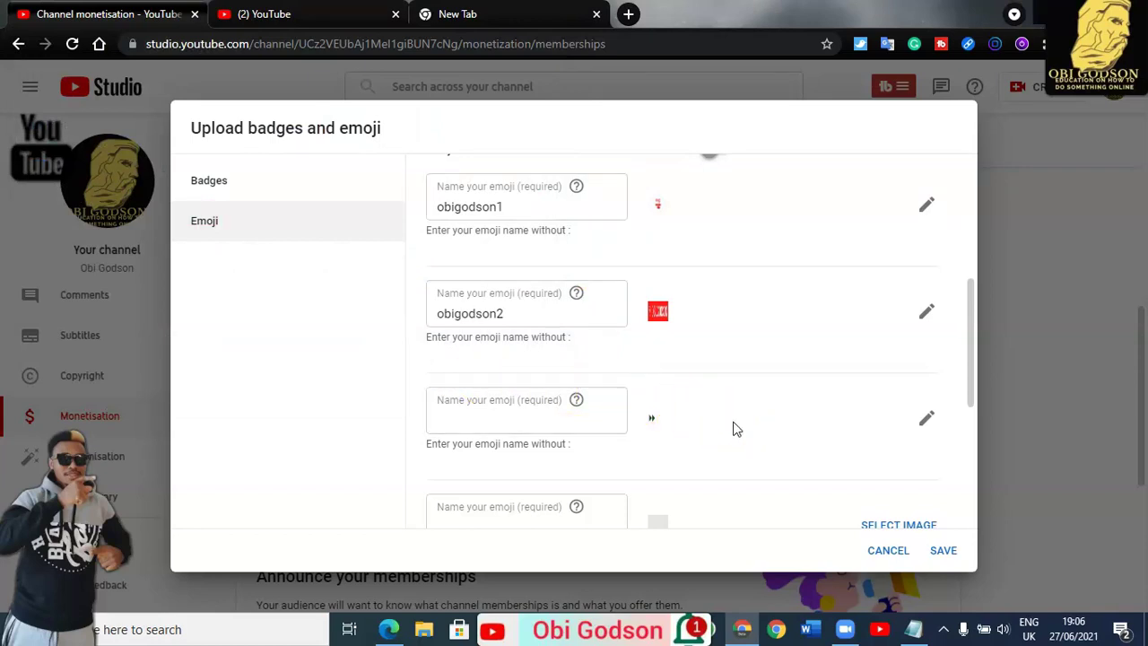
# Start choosing the fourth emoji's image and look through the Screenshots and KYWISE DRUM folders in the OneDrive pictures.
pyautogui.scroll(-3, 825, 443)
pyautogui.scroll(1, 699, 422)
pyautogui.scroll(1, 735, 417)
pyautogui.click(897, 441)
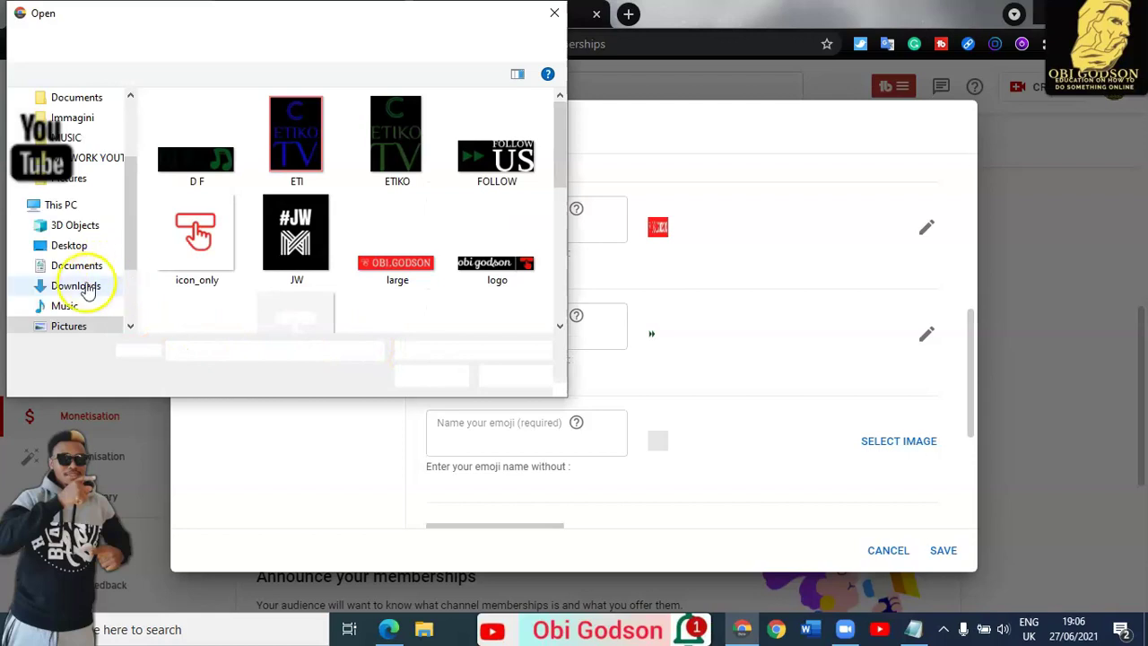
pyautogui.click(65, 179)
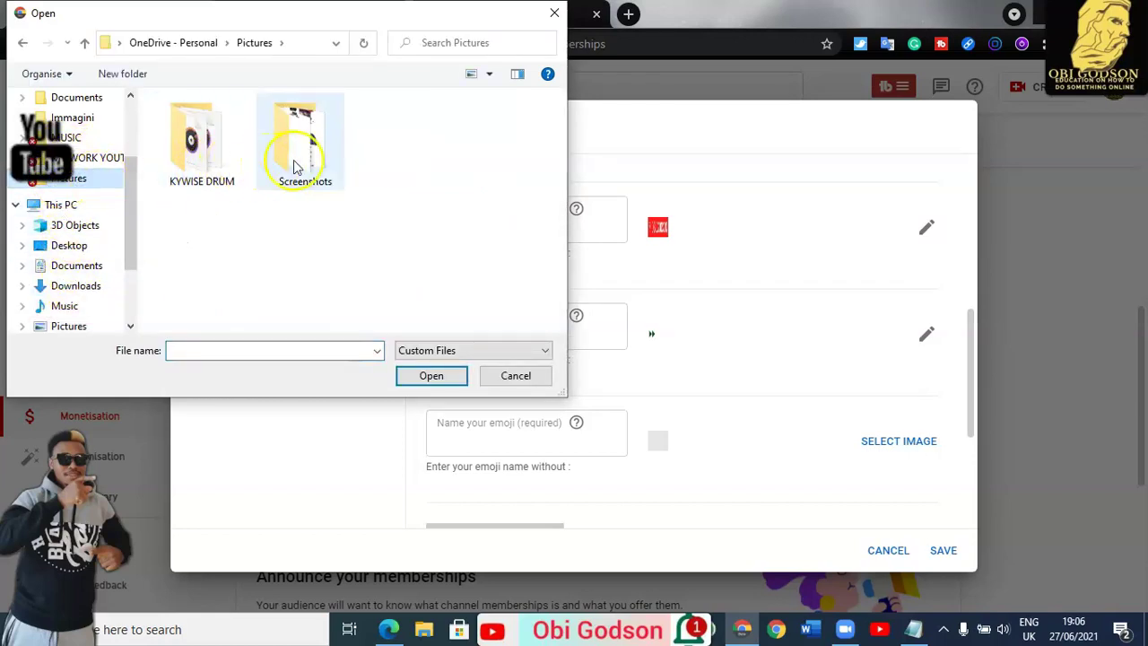
pyautogui.doubleClick(300, 162)
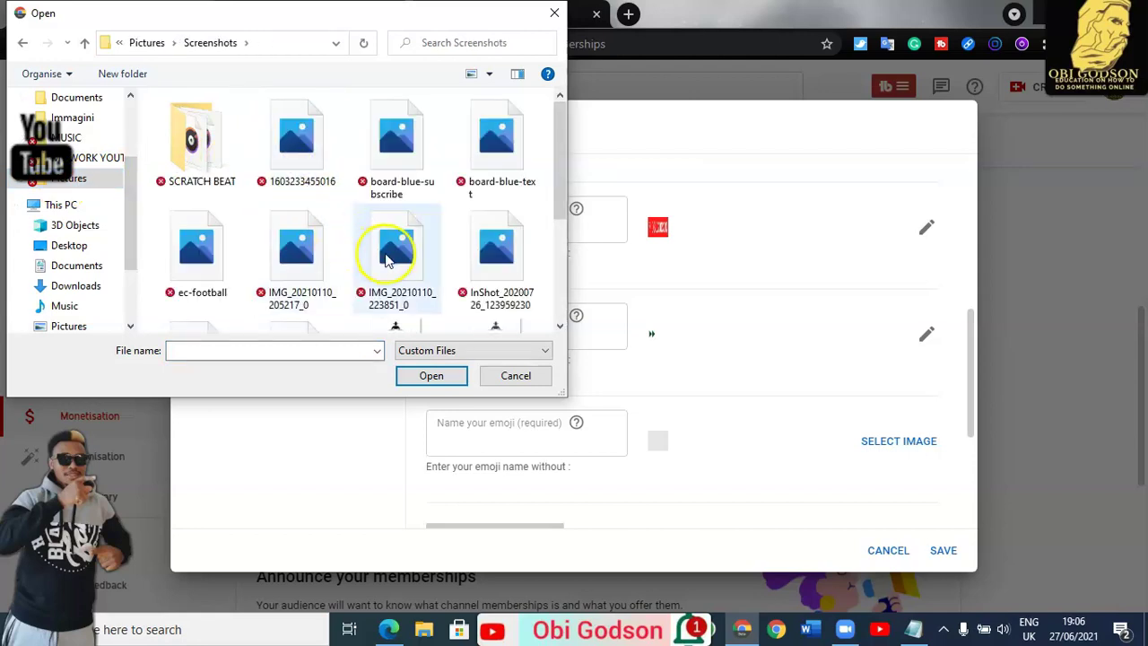
pyautogui.scroll(-1, 395, 247)
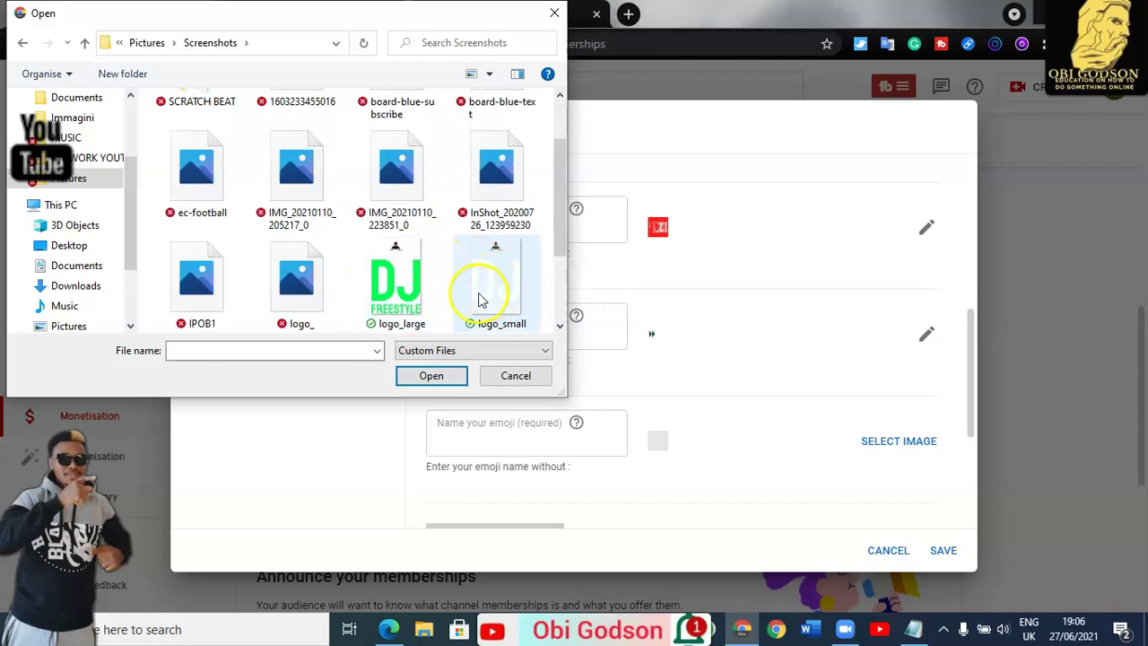
pyautogui.scroll(-1, 466, 300)
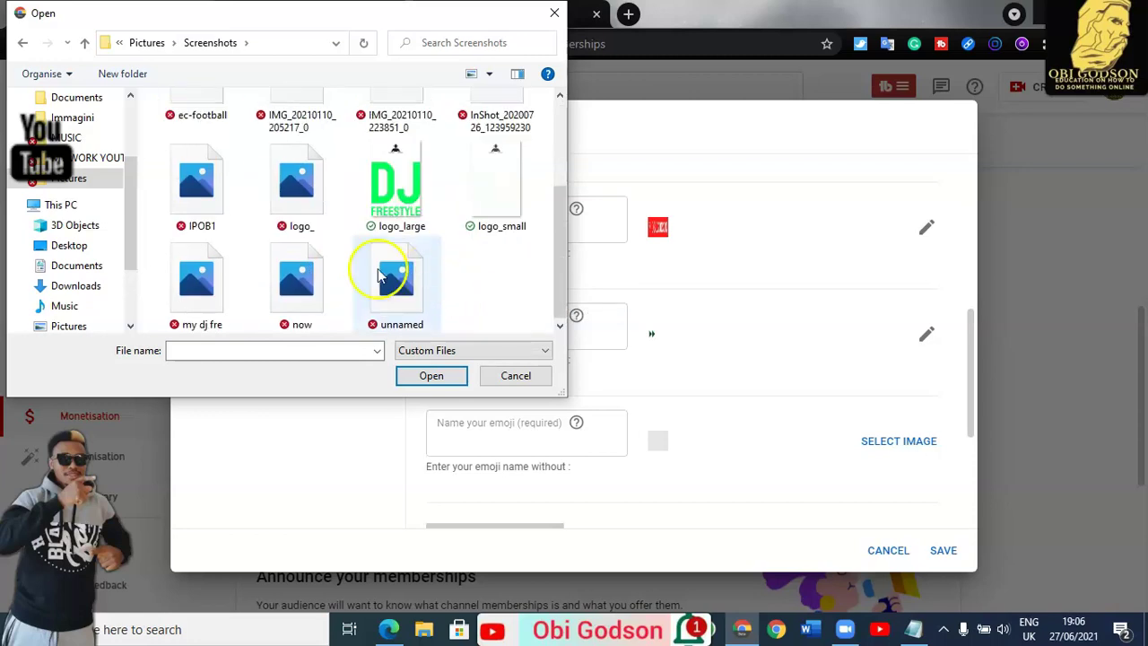
pyautogui.click(73, 182)
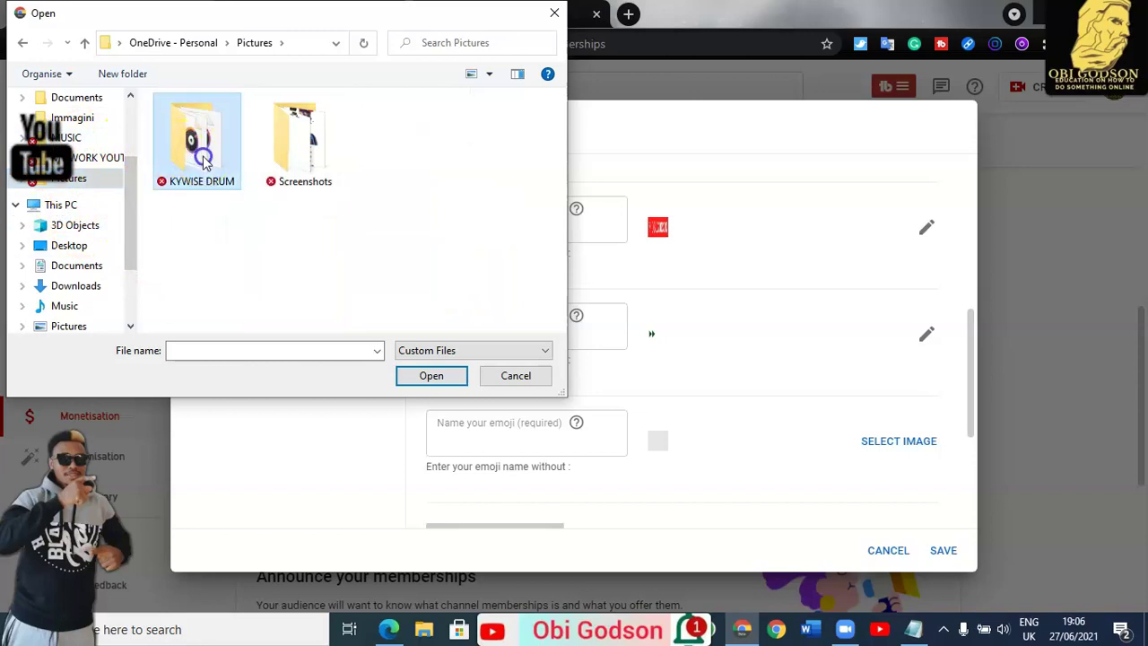
pyautogui.doubleClick(201, 159)
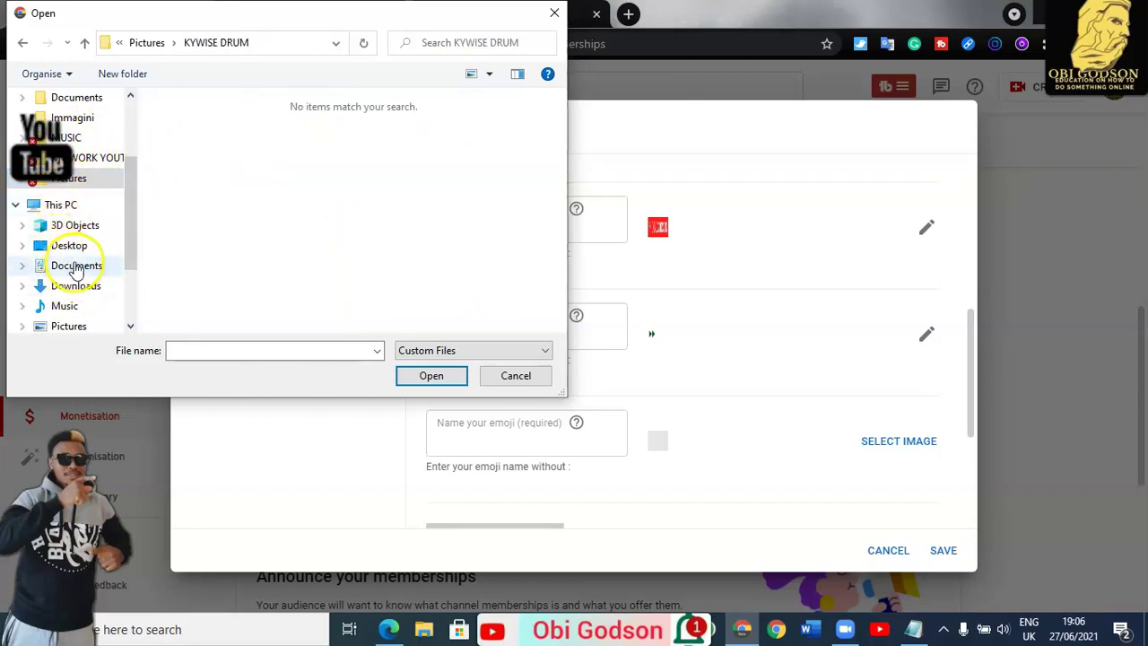
# Look through the Saved Pictures folder on this PC and select the picture "foto" for the fourth emoji.
pyautogui.click(69, 324)
pyautogui.doubleClick(229, 194)
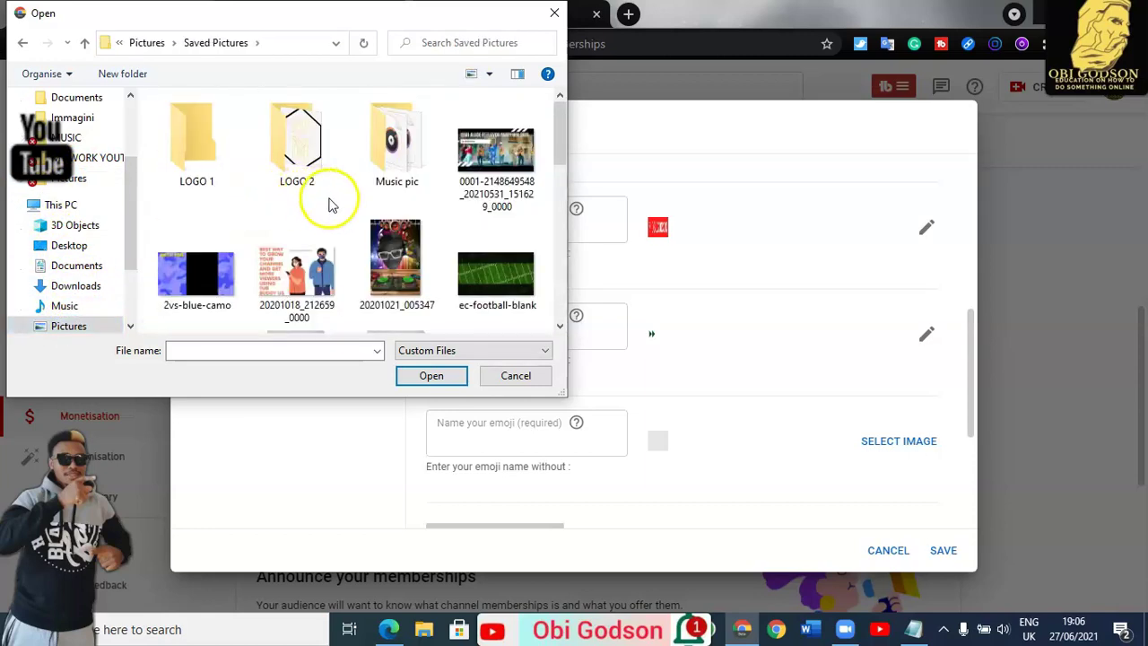
pyautogui.scroll(-3, 333, 205)
pyautogui.scroll(-3, 324, 206)
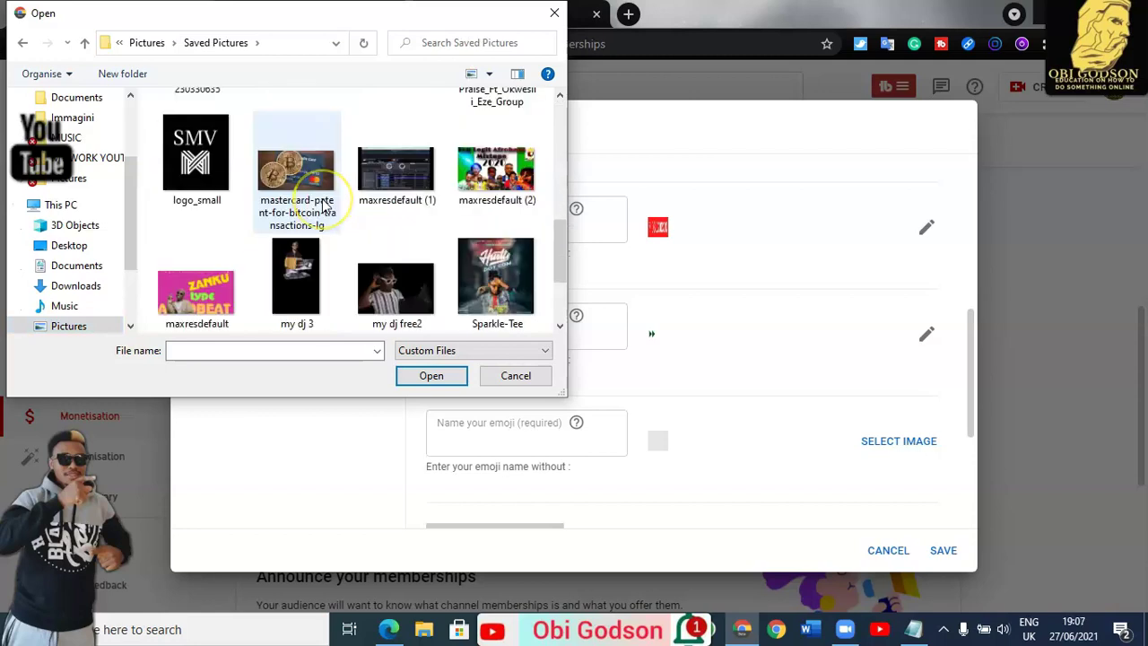
pyautogui.scroll(-2, 324, 205)
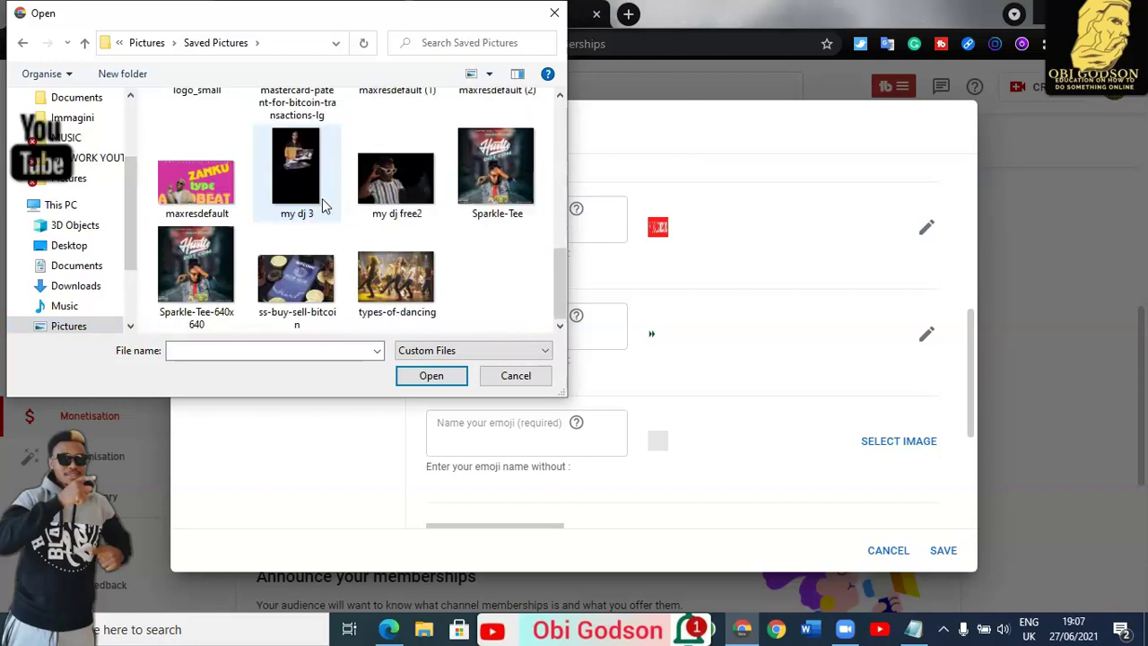
pyautogui.scroll(2, 388, 205)
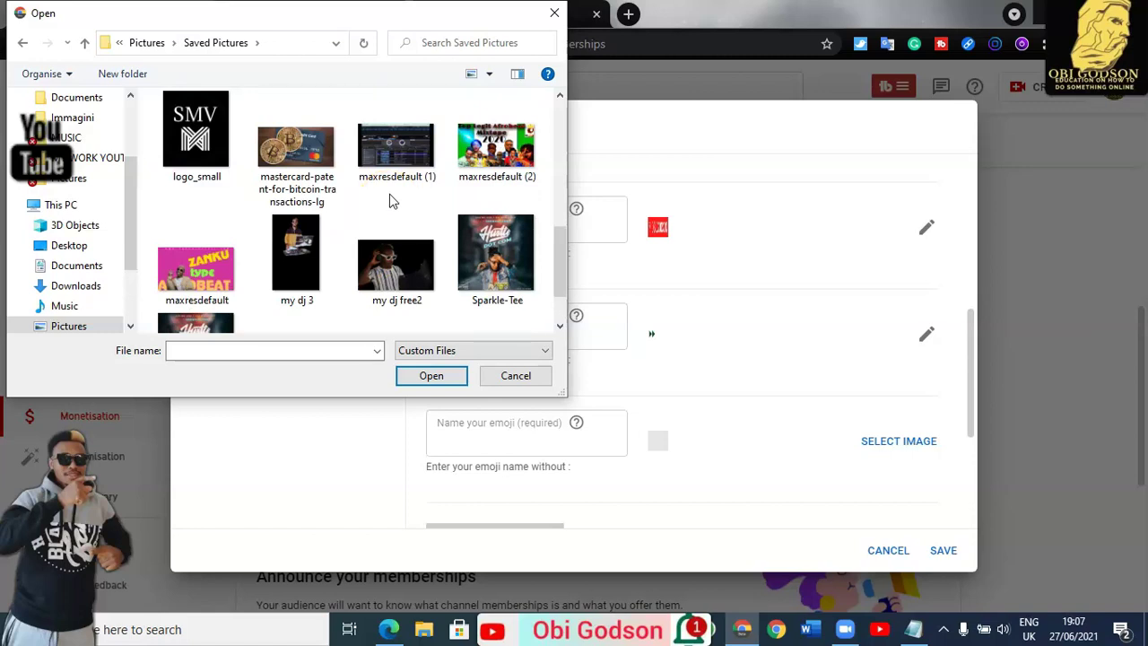
pyautogui.scroll(2, 389, 198)
pyautogui.scroll(2, 389, 193)
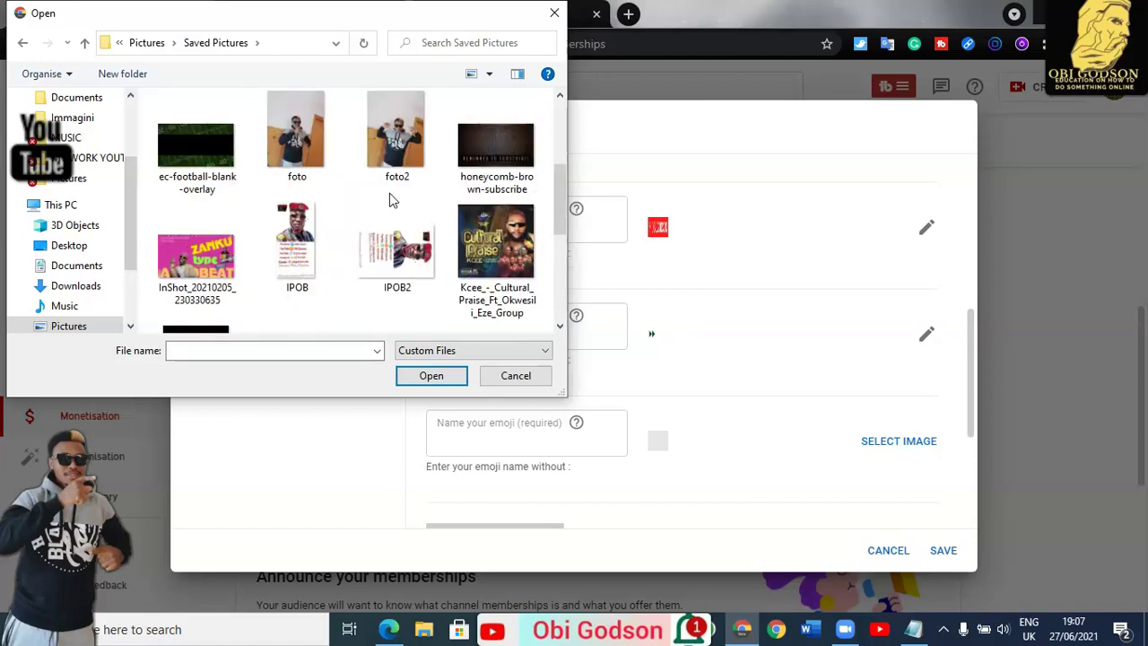
pyautogui.click(299, 149)
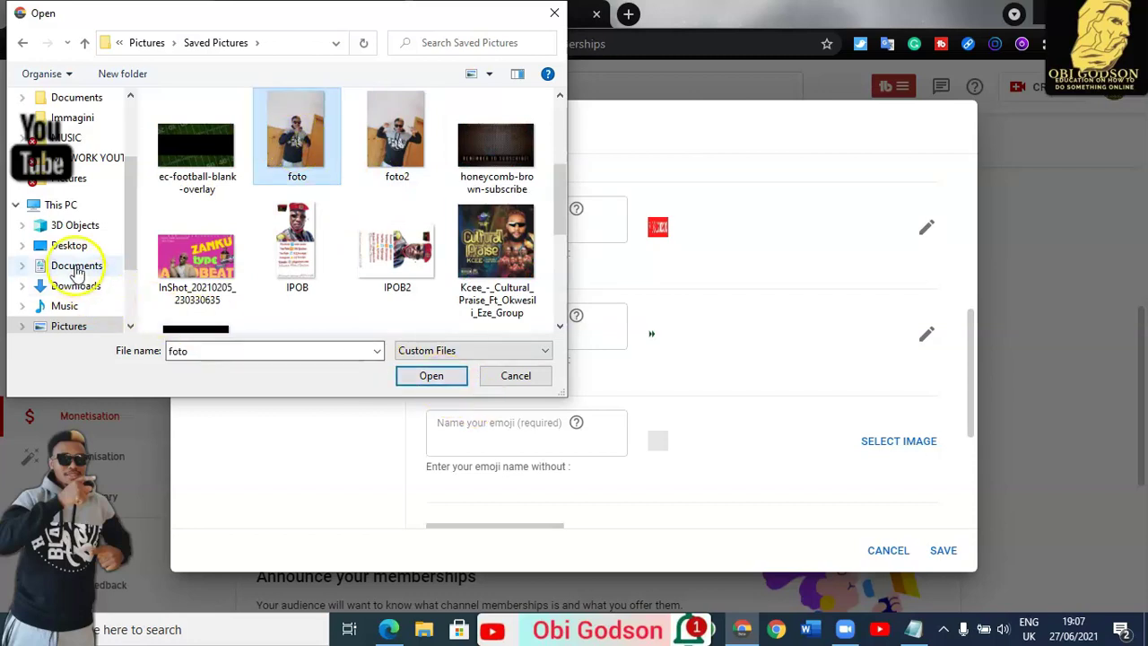
# Search the OneDrive folders Immagini, Video Projects, MY WORK YOUTUBE, Documents and Pictures for another emoji image.
pyautogui.scroll(1, 87, 147)
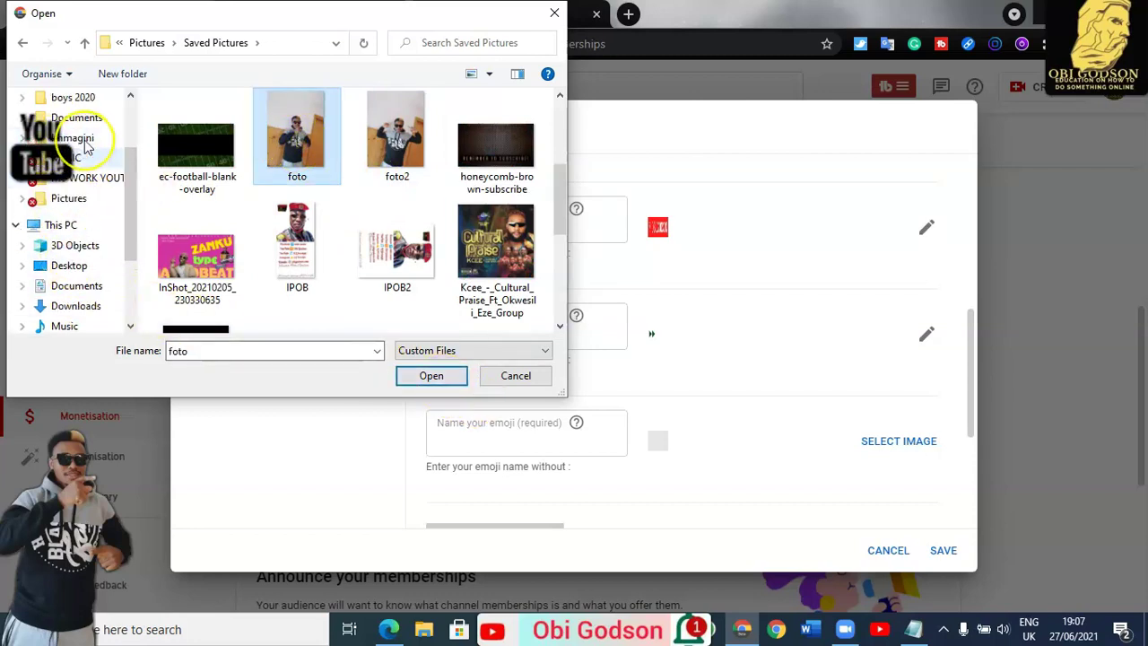
pyautogui.scroll(1, 87, 146)
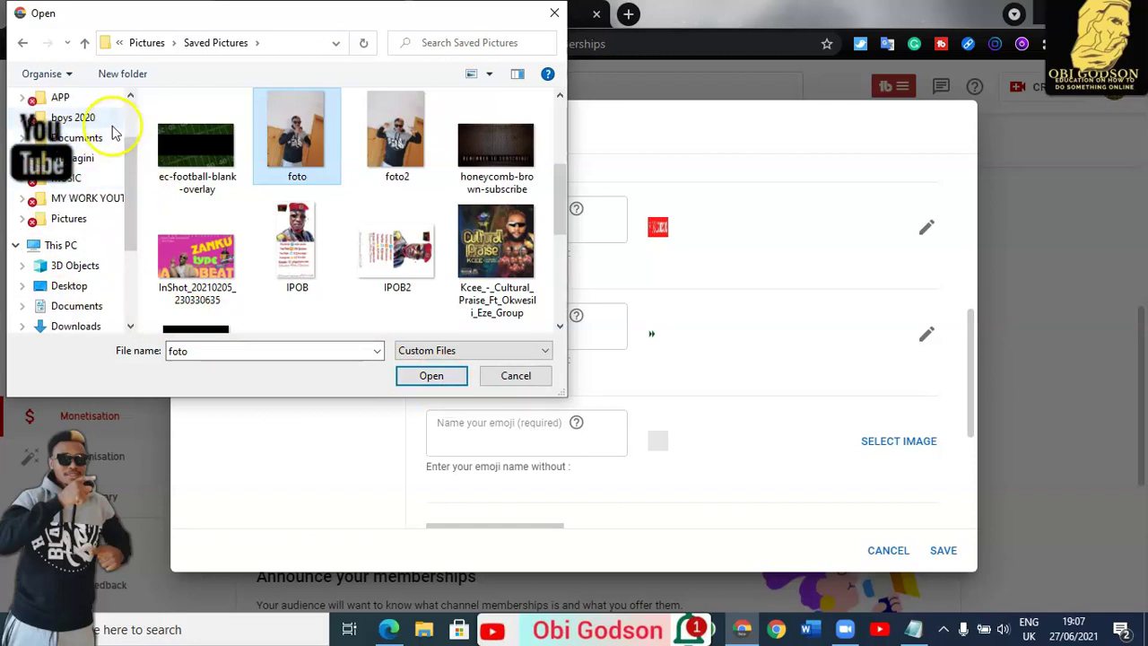
pyautogui.scroll(1, 75, 123)
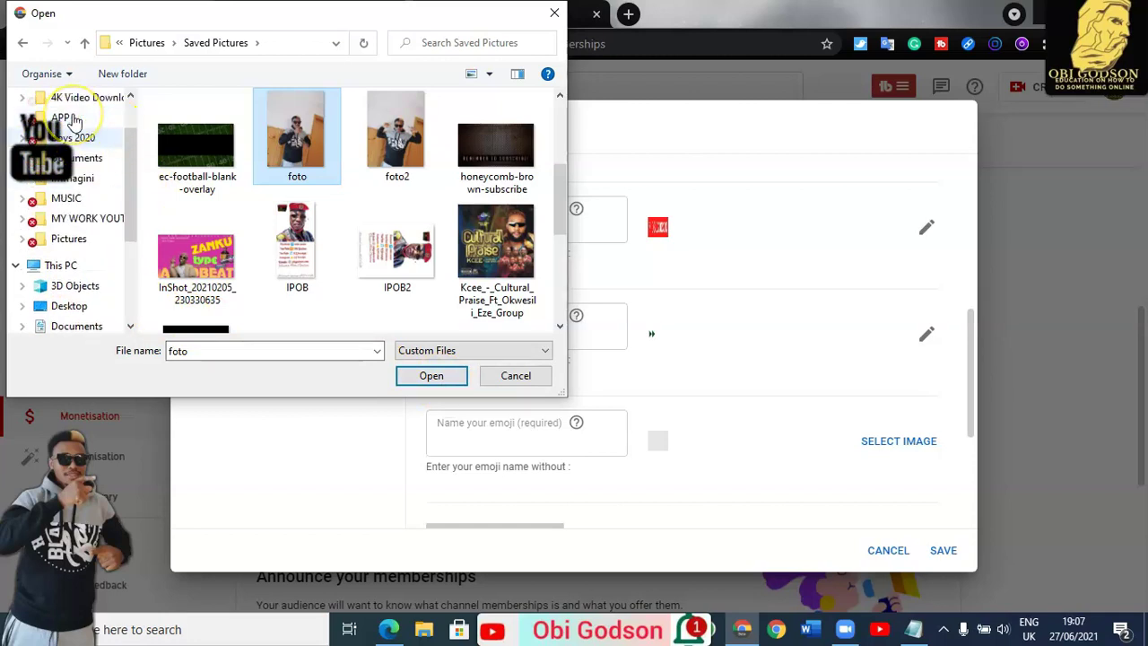
pyautogui.click(75, 180)
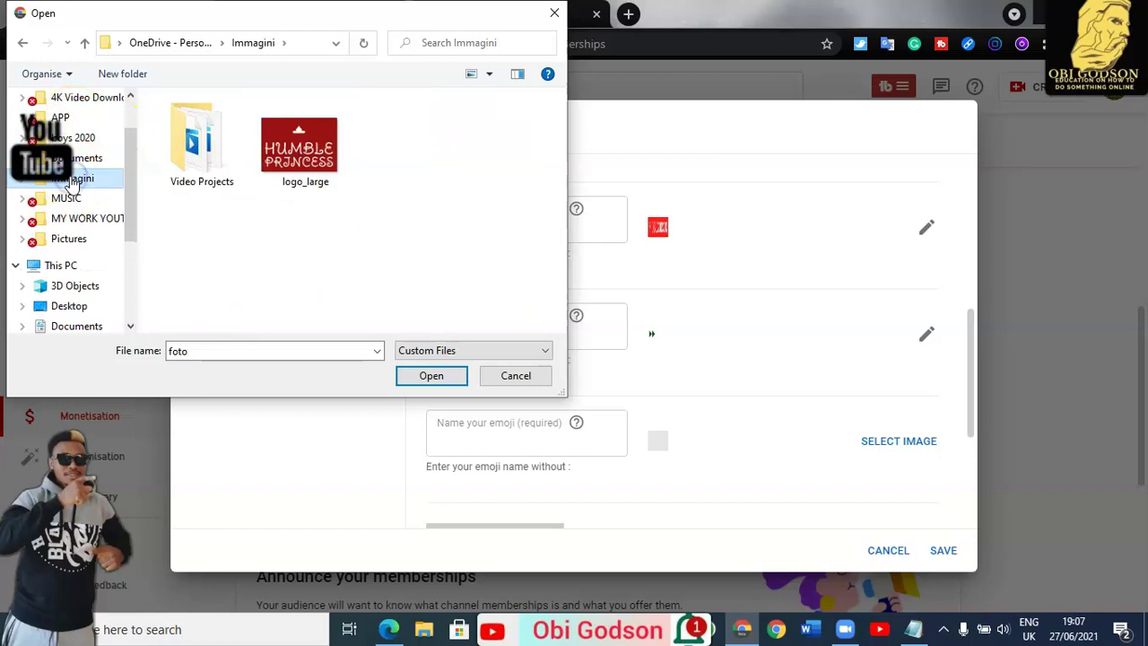
pyautogui.doubleClick(200, 148)
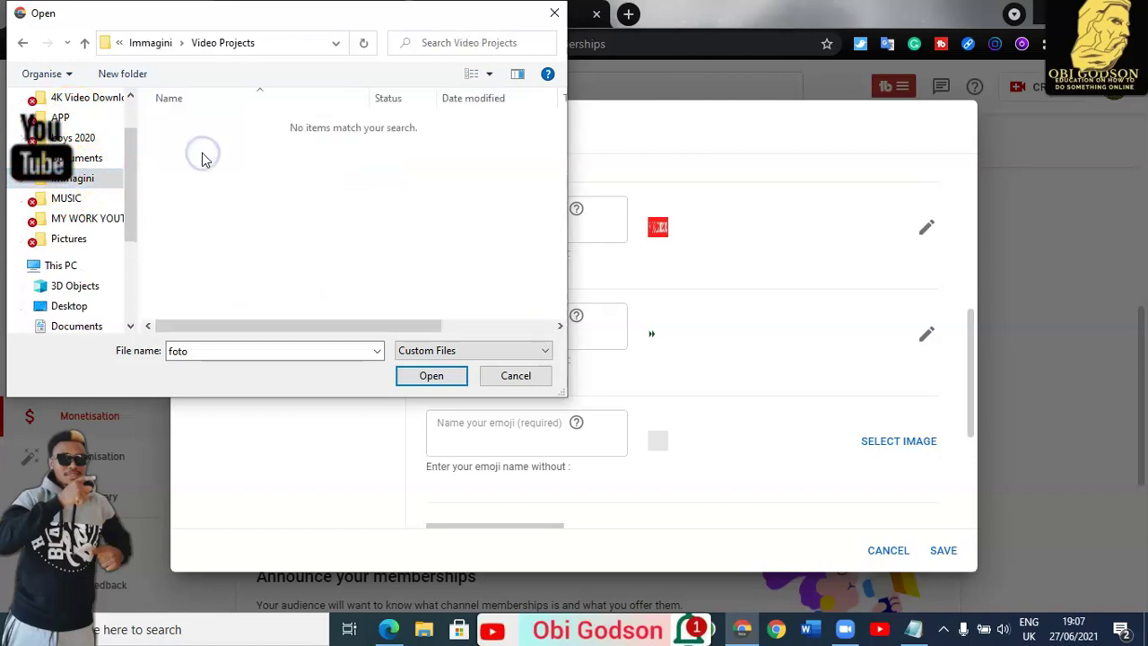
pyautogui.click(87, 243)
pyautogui.click(72, 222)
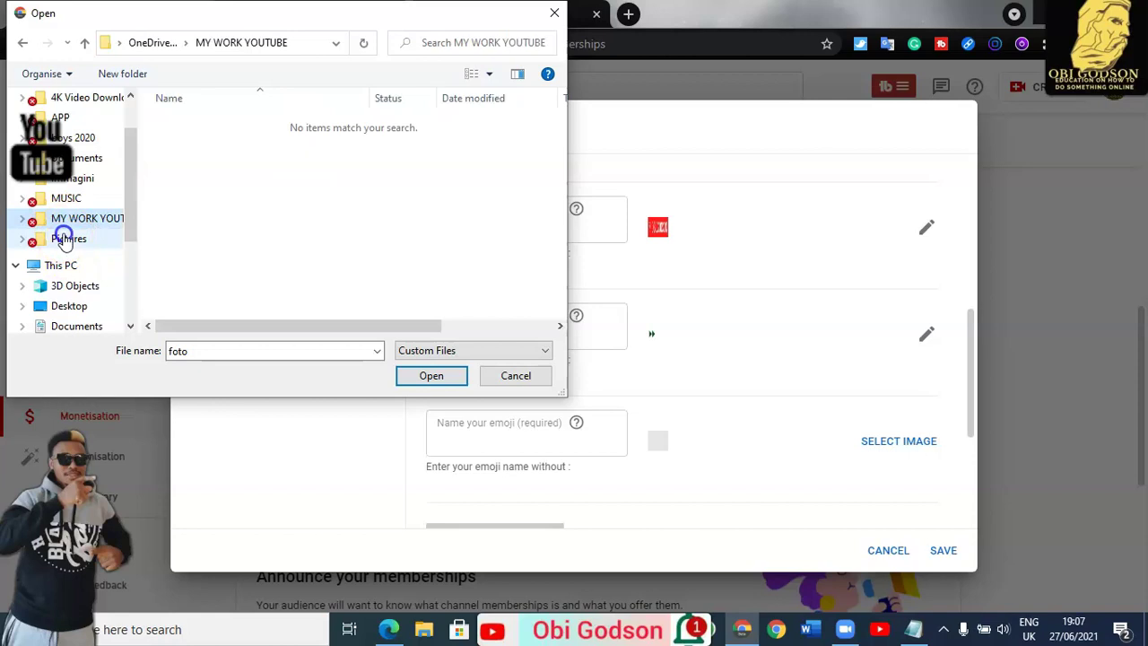
pyautogui.click(68, 239)
pyautogui.click(58, 160)
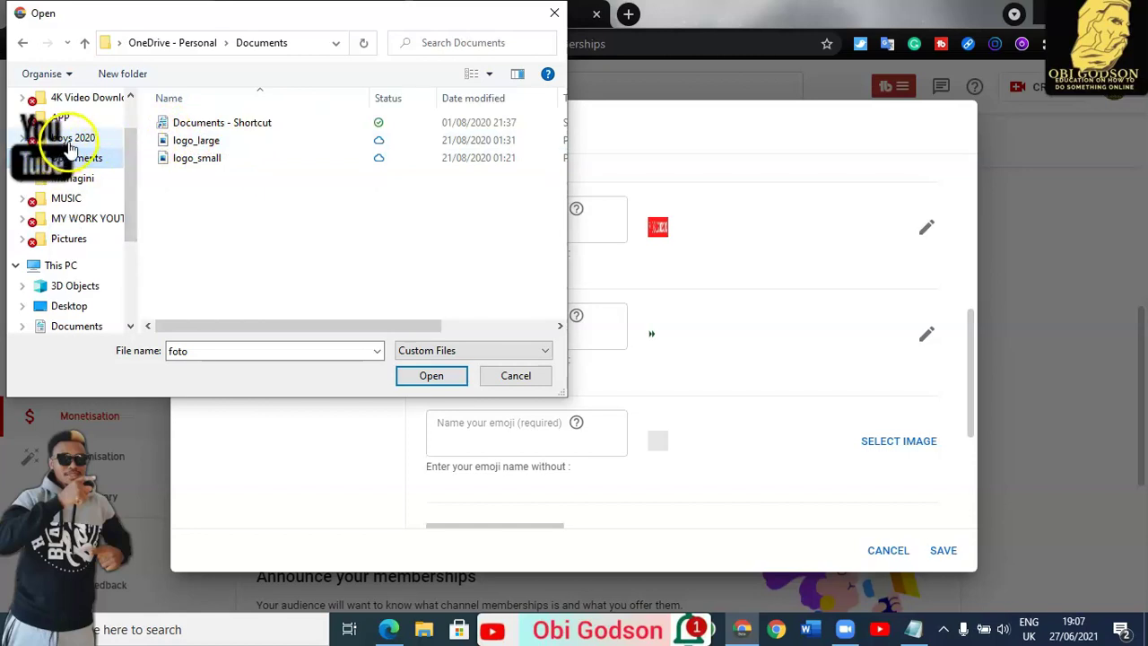
pyautogui.click(71, 241)
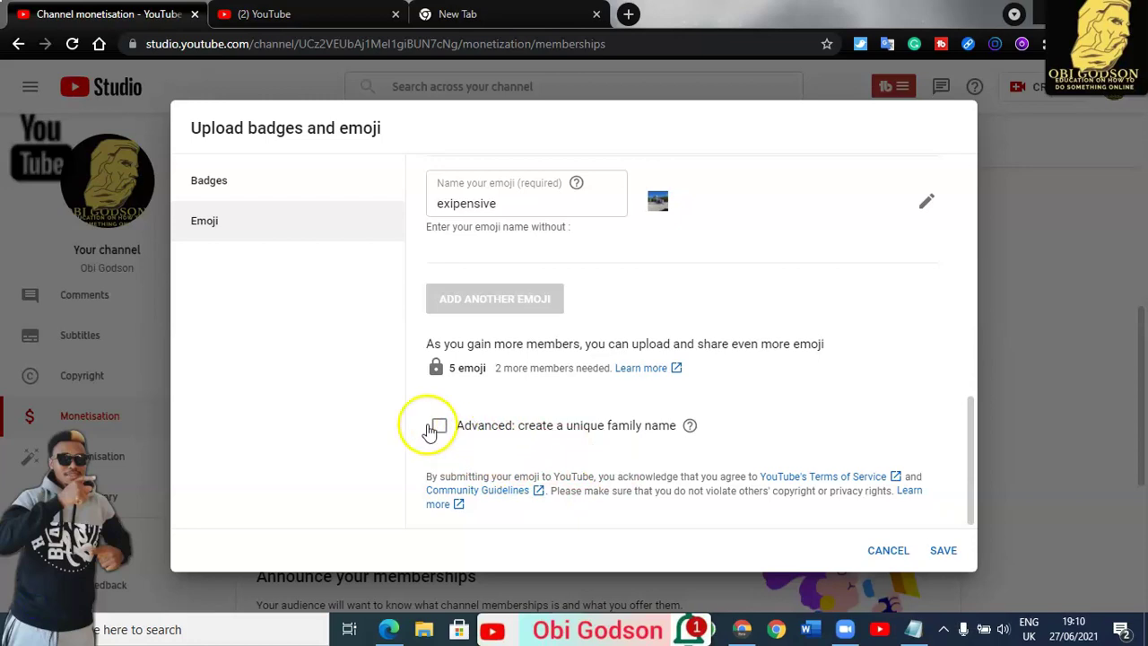
# Enable the advanced option to create a unique family name for the emoji.
pyautogui.click(536, 427)
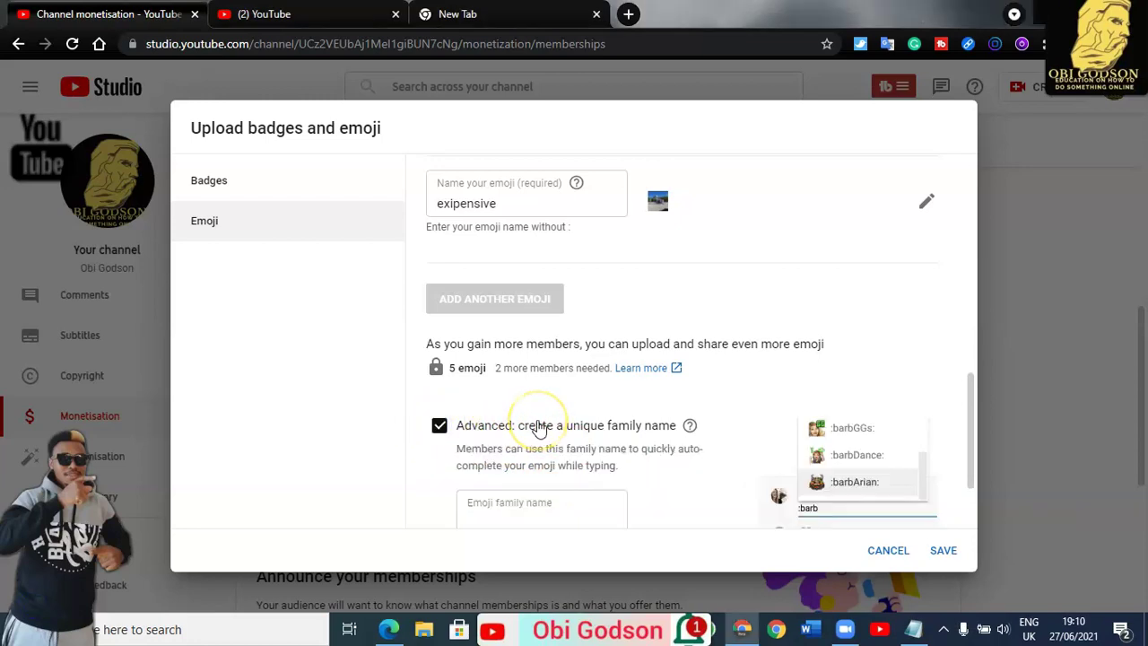
pyautogui.scroll(-2, 654, 430)
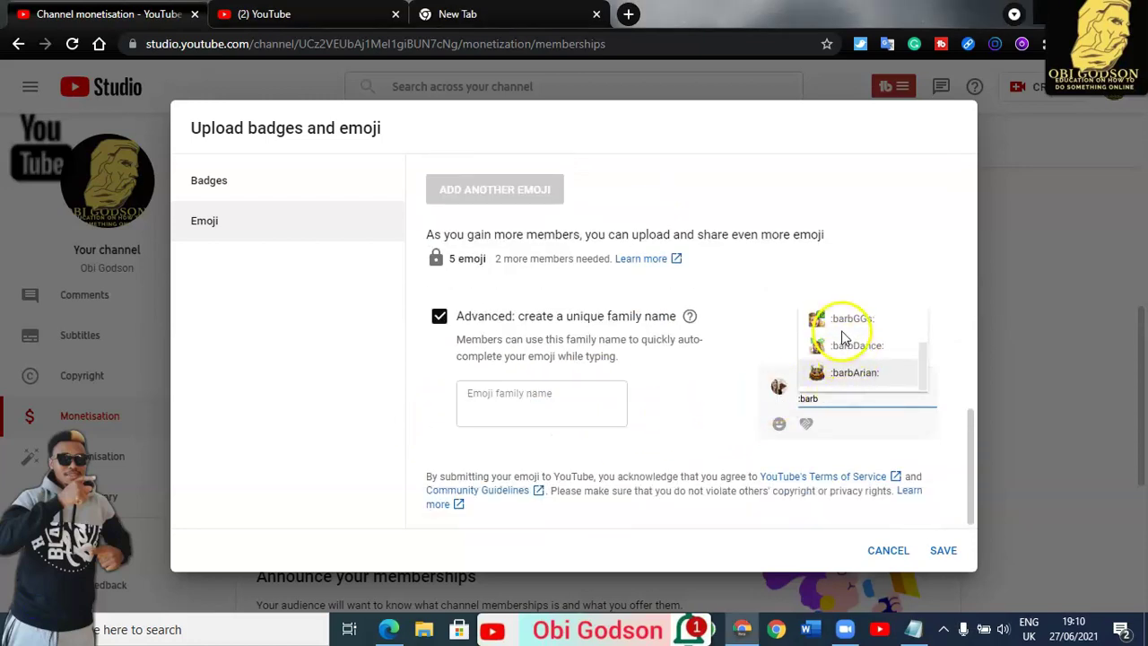
# Set the emoji family name to "bigfamily" and submit the badges and emoji for saving.
pyautogui.scroll(2, 843, 356)
pyautogui.scroll(-1, 840, 351)
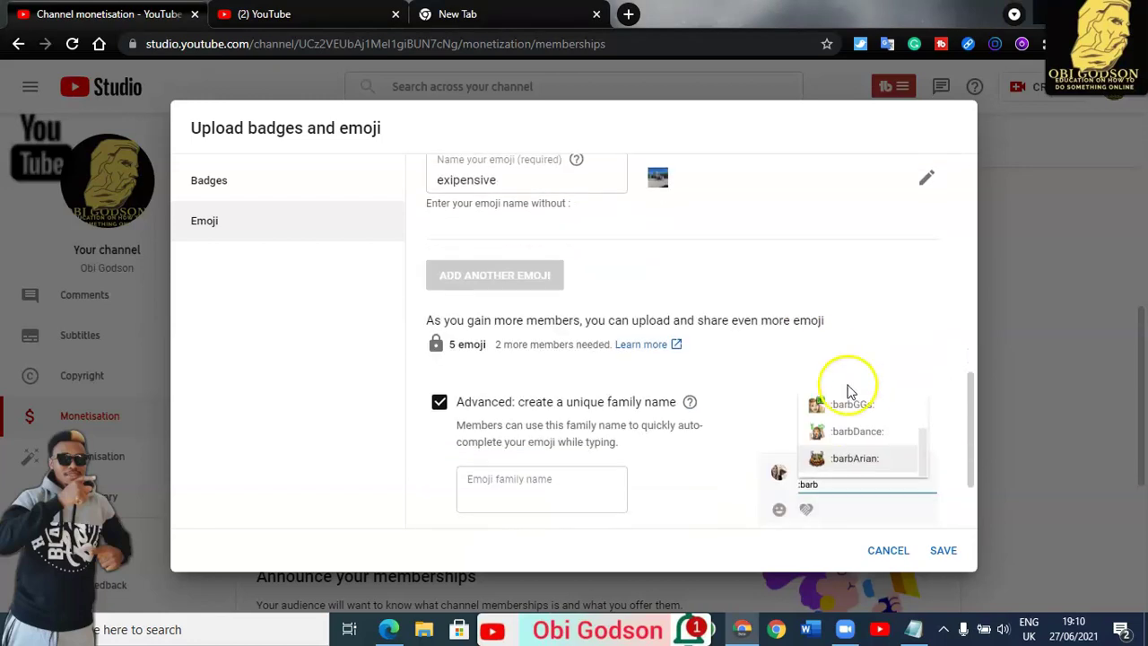
pyautogui.scroll(-1, 858, 436)
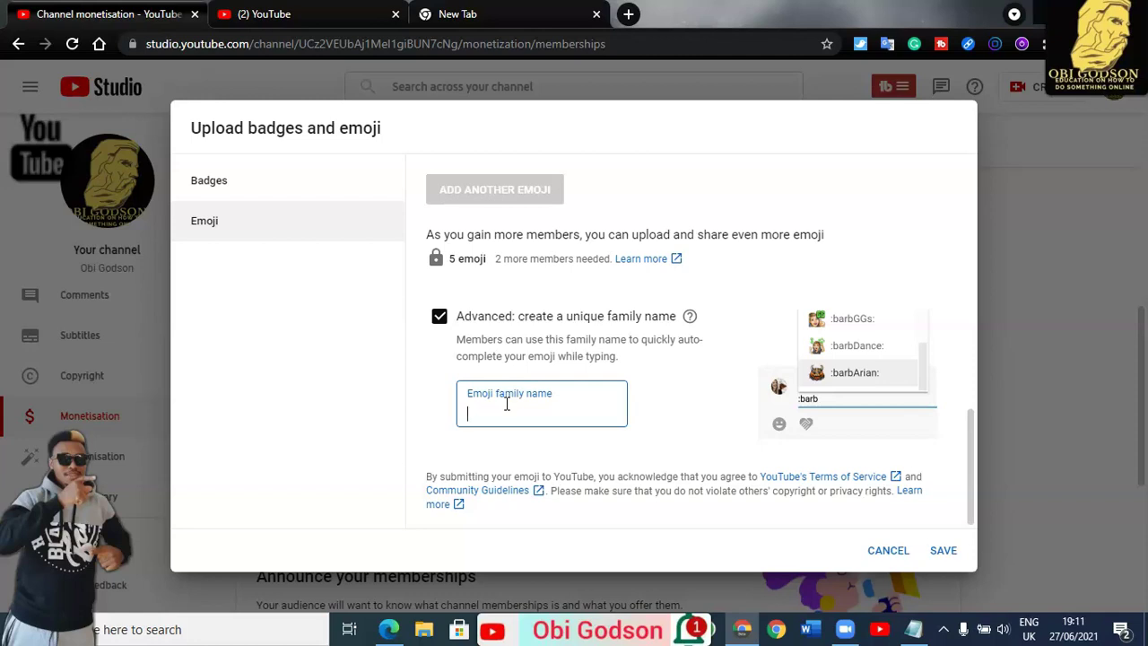
pyautogui.write('big')
pyautogui.press('BackSpace')
pyautogui.write('ob')
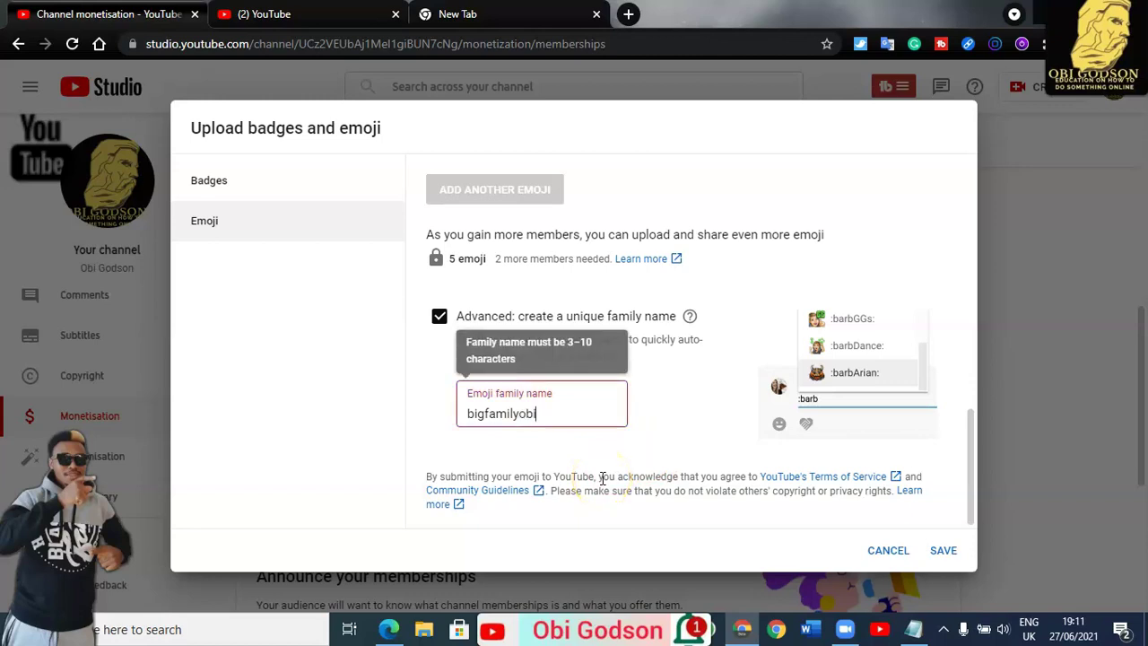
pyautogui.press('BackSpace')
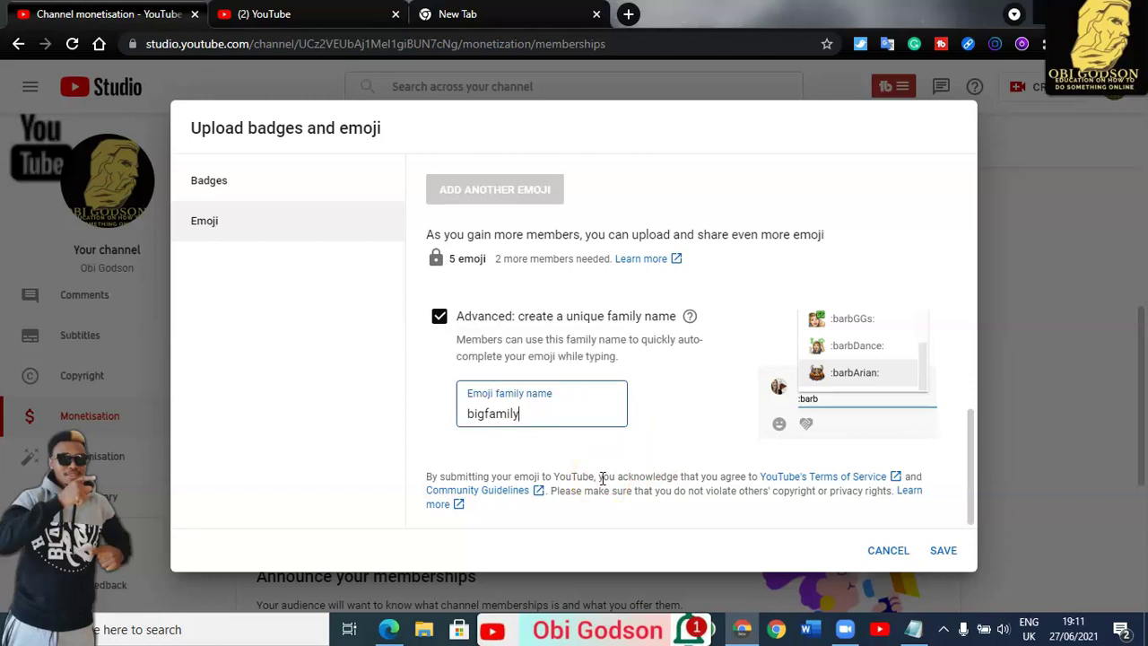
pyautogui.click(919, 550)
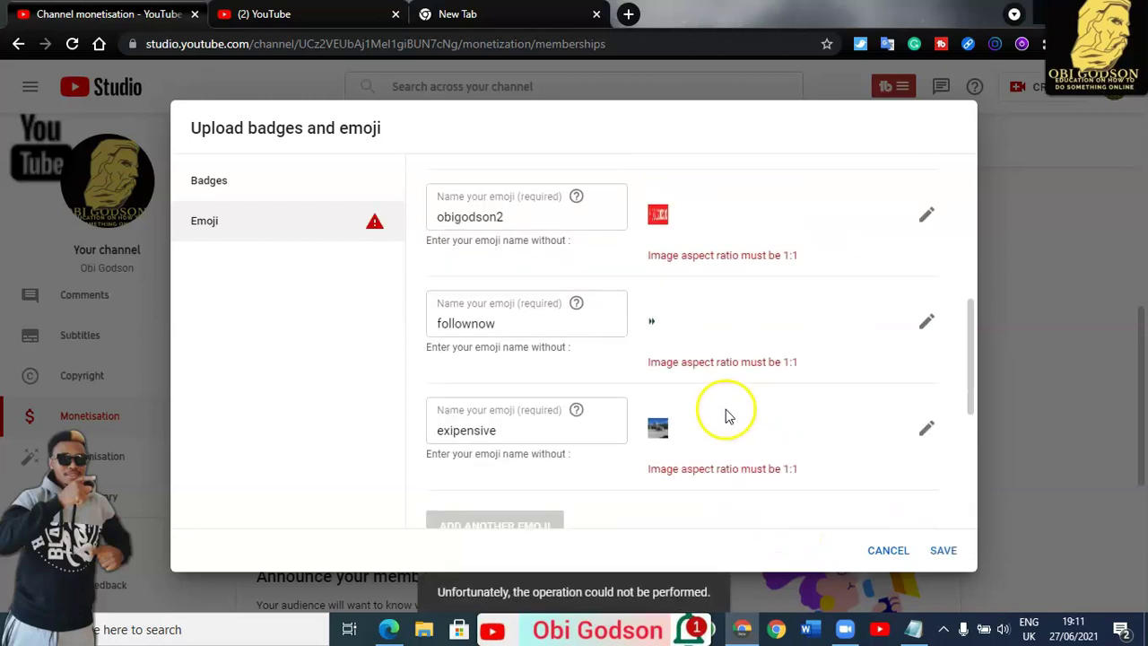
# Try replacing the images of the emoji obigodson2, follownow and exipensive, and submit the badges and emoji again.
pyautogui.scroll(2, 727, 415)
pyautogui.scroll(2, 724, 394)
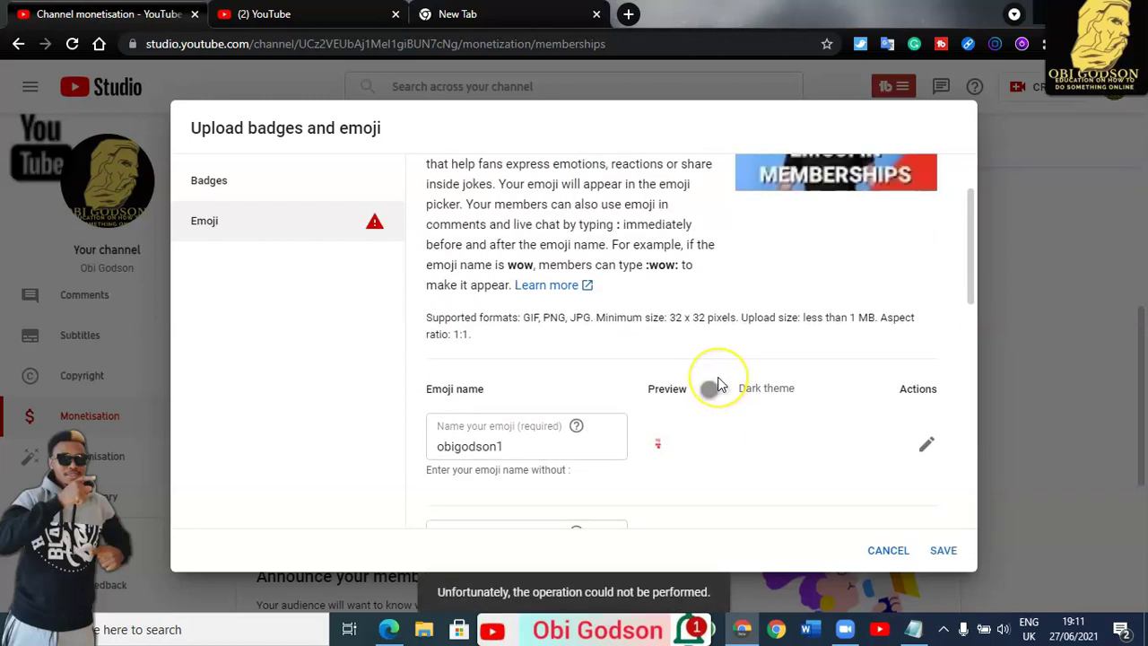
pyautogui.scroll(-3, 717, 384)
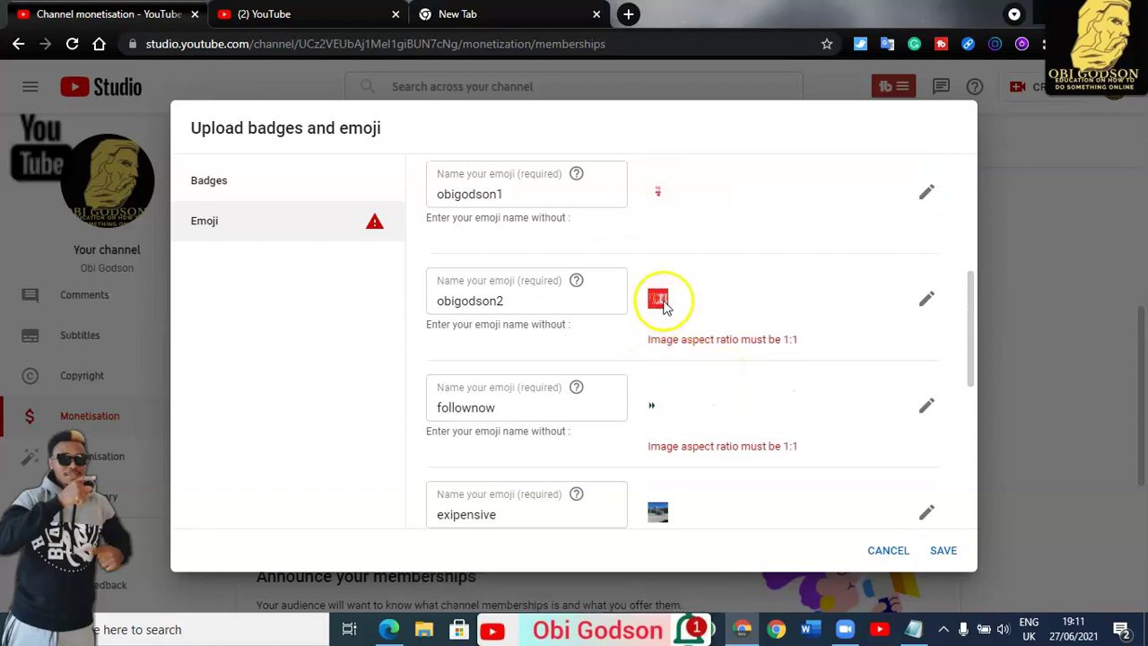
pyautogui.scroll(1, 714, 302)
pyautogui.scroll(-2, 714, 304)
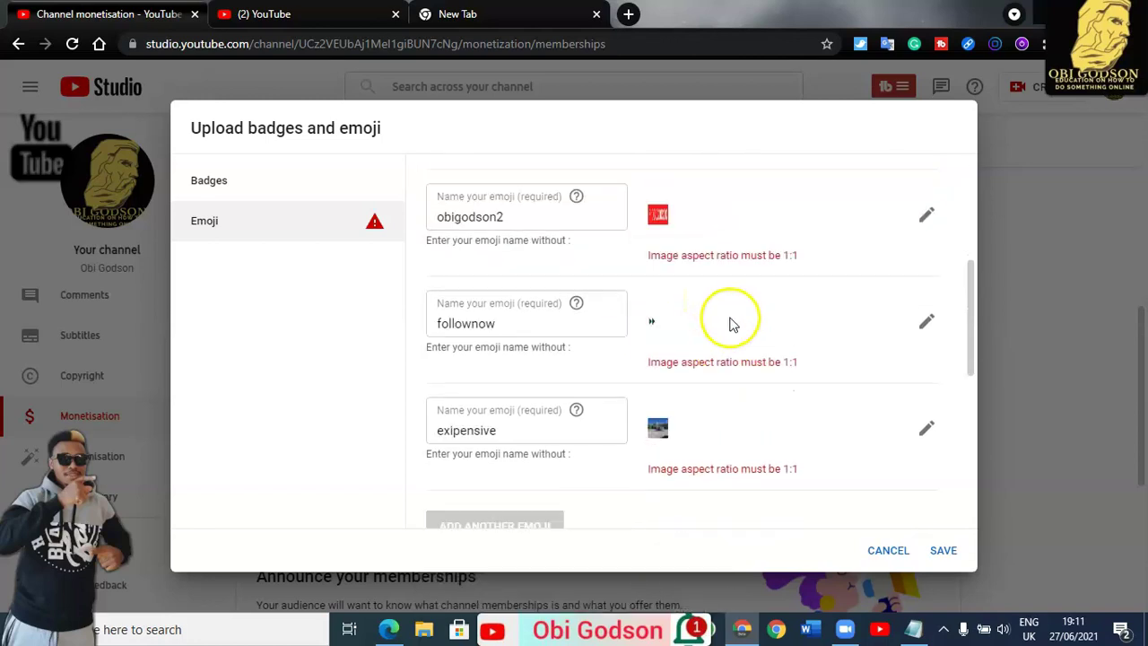
pyautogui.scroll(-2, 702, 341)
pyautogui.scroll(2, 699, 323)
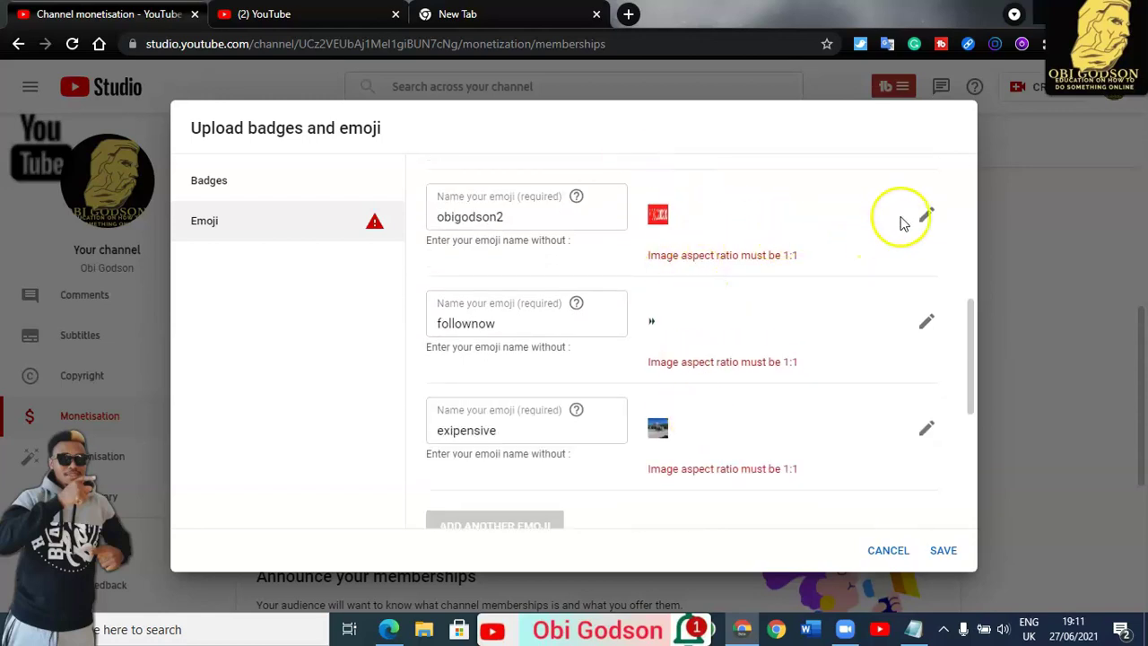
pyautogui.click(927, 219)
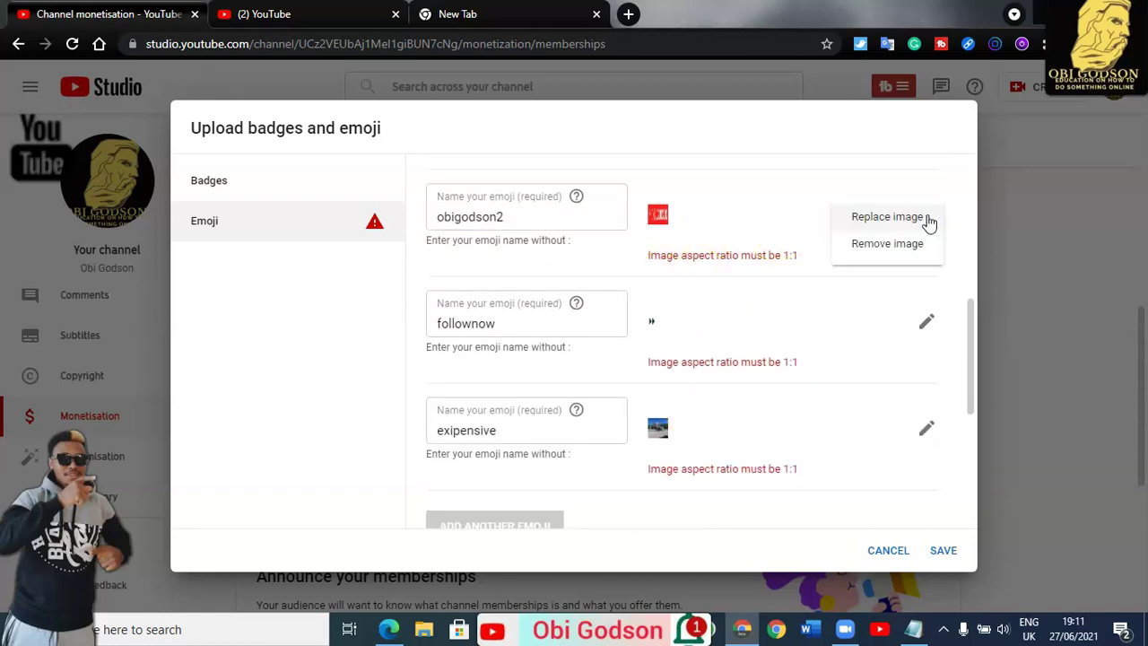
pyautogui.click(876, 219)
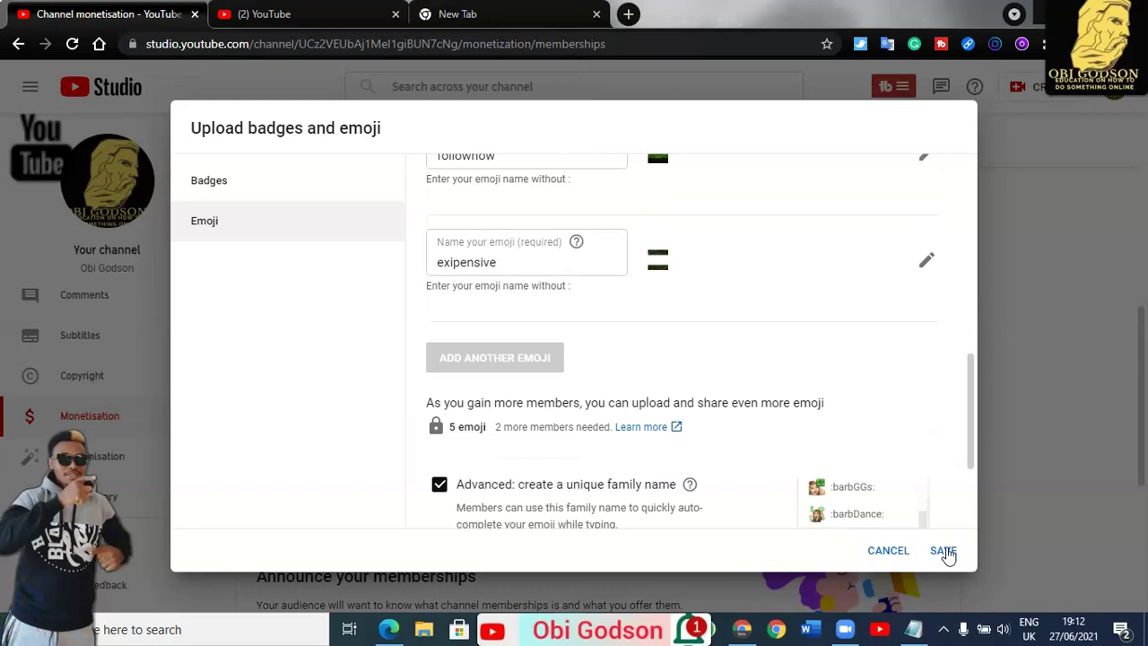
pyautogui.click(946, 552)
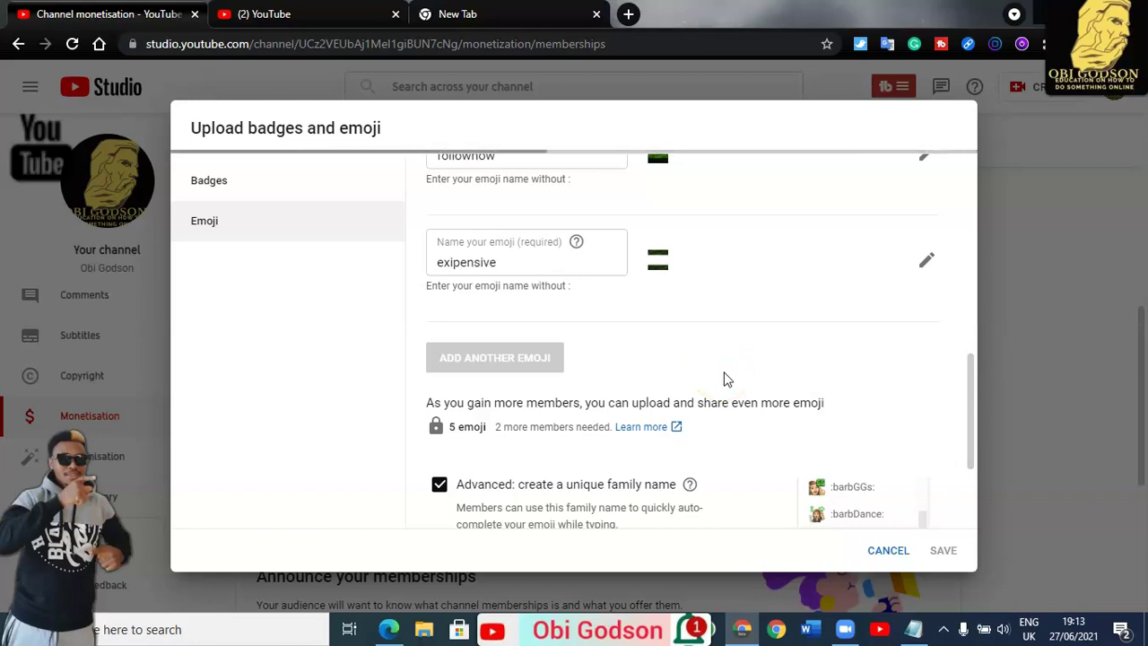
# Switch the emoji preview to the dark theme.
pyautogui.scroll(-2, 724, 379)
pyautogui.scroll(2, 724, 378)
pyautogui.scroll(-2, 725, 379)
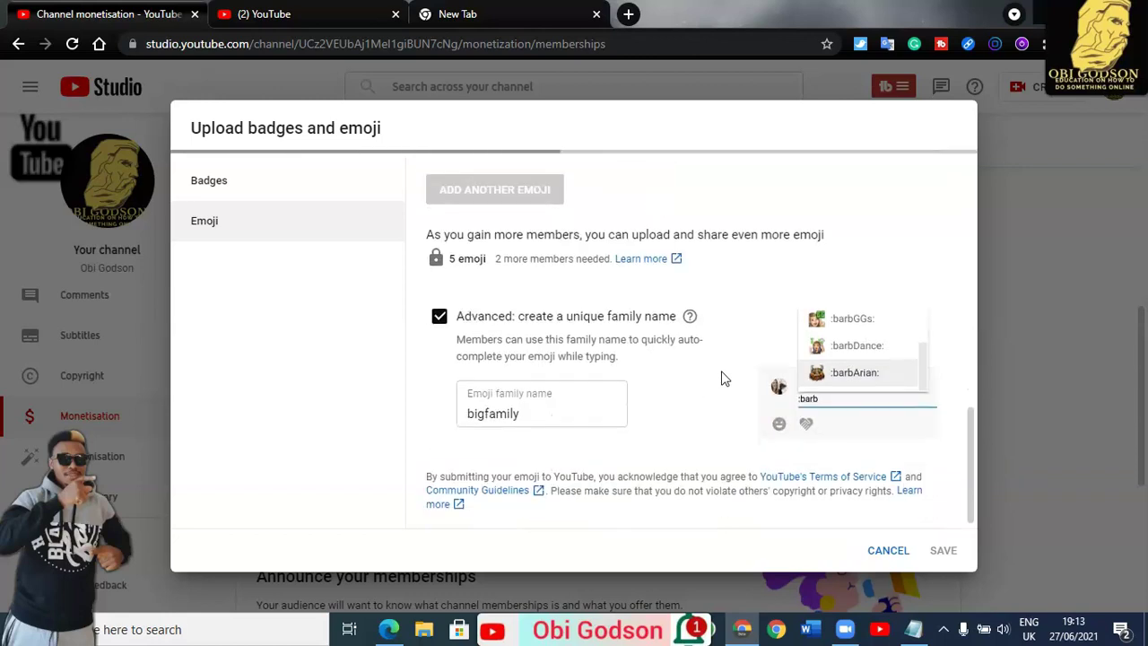
pyautogui.scroll(3, 717, 378)
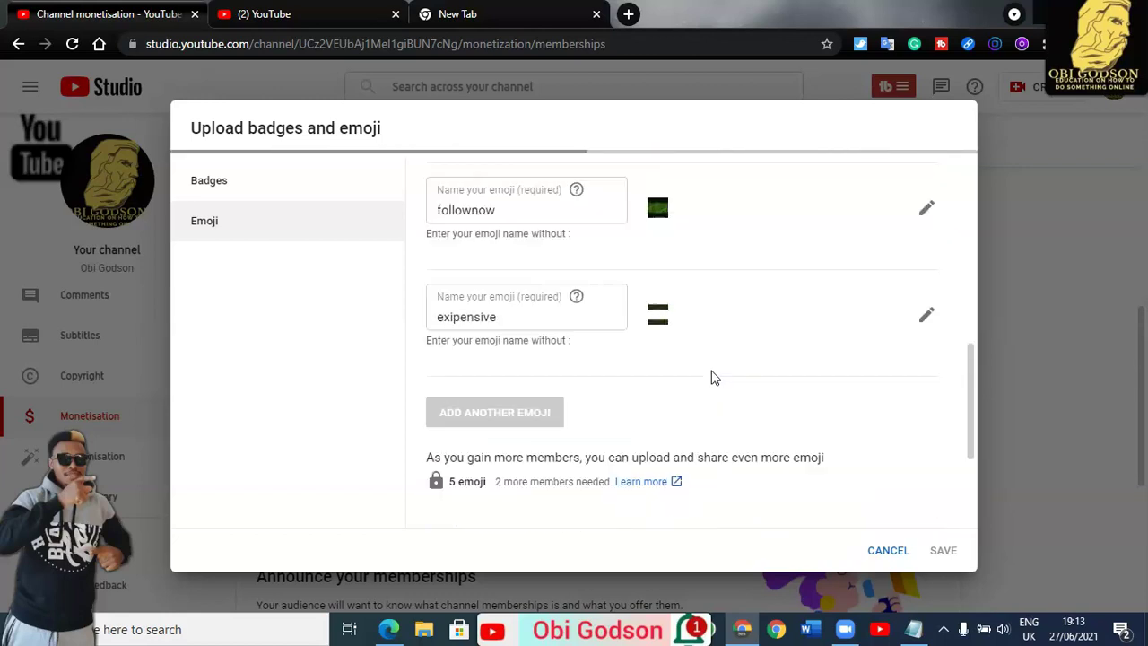
pyautogui.scroll(5, 713, 378)
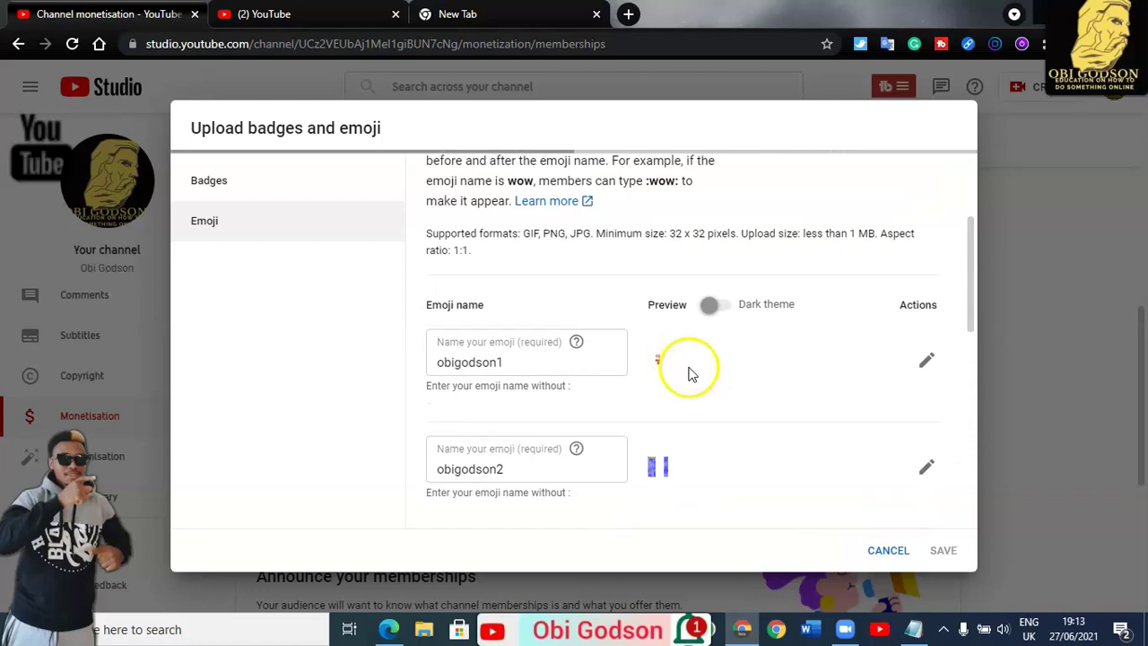
pyautogui.scroll(1, 689, 373)
pyautogui.click(723, 392)
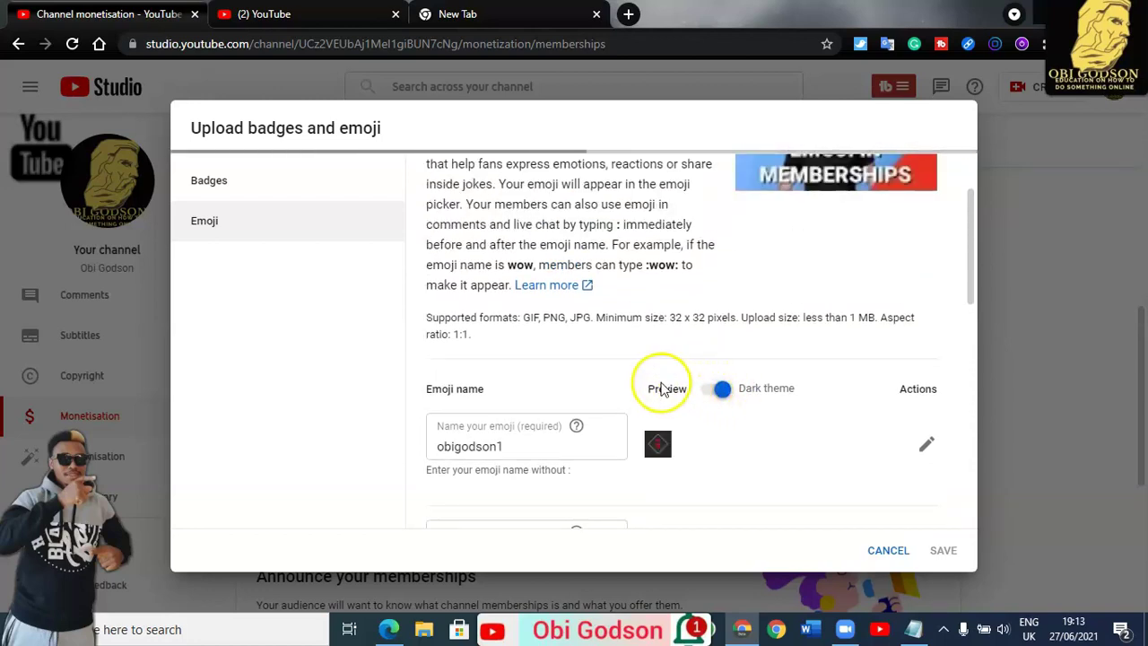
# Examine the dark-theme previews of all four emoji and the emoji family name settings.
pyautogui.scroll(-1, 664, 388)
pyautogui.scroll(-3, 661, 388)
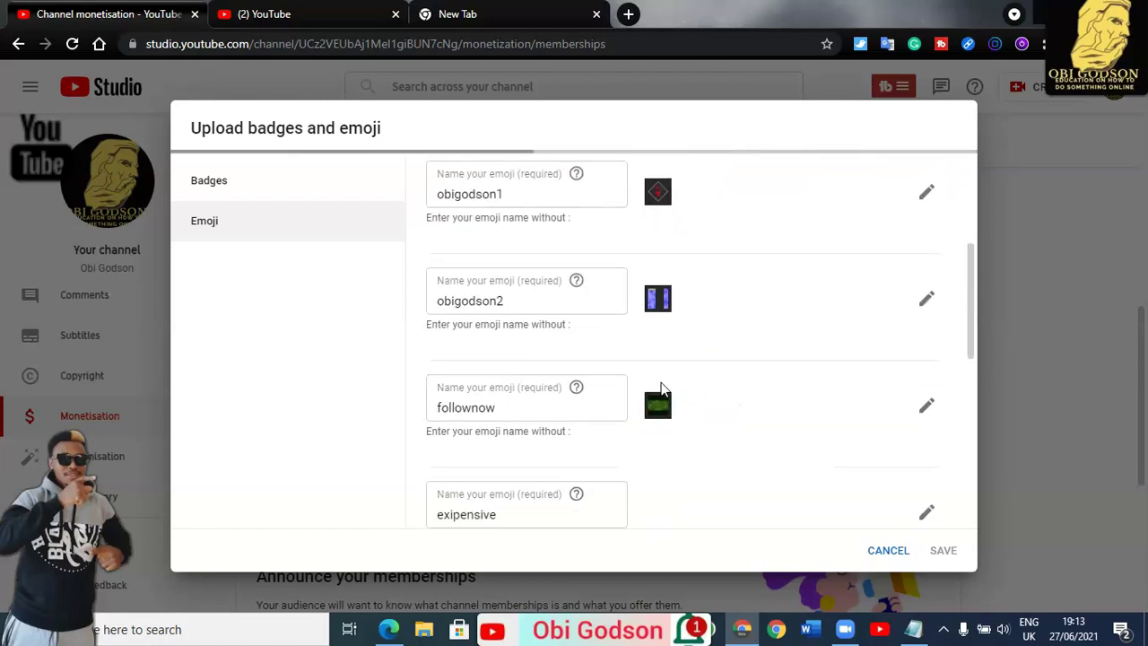
pyautogui.scroll(1, 661, 388)
pyautogui.scroll(3, 660, 387)
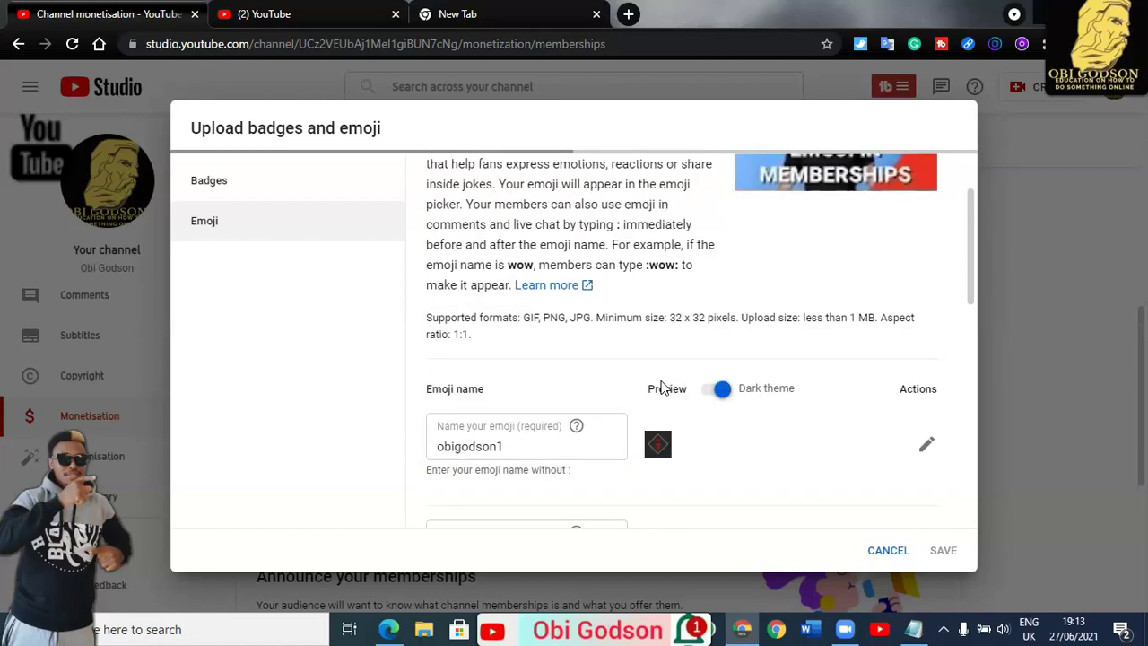
pyautogui.scroll(-2, 661, 387)
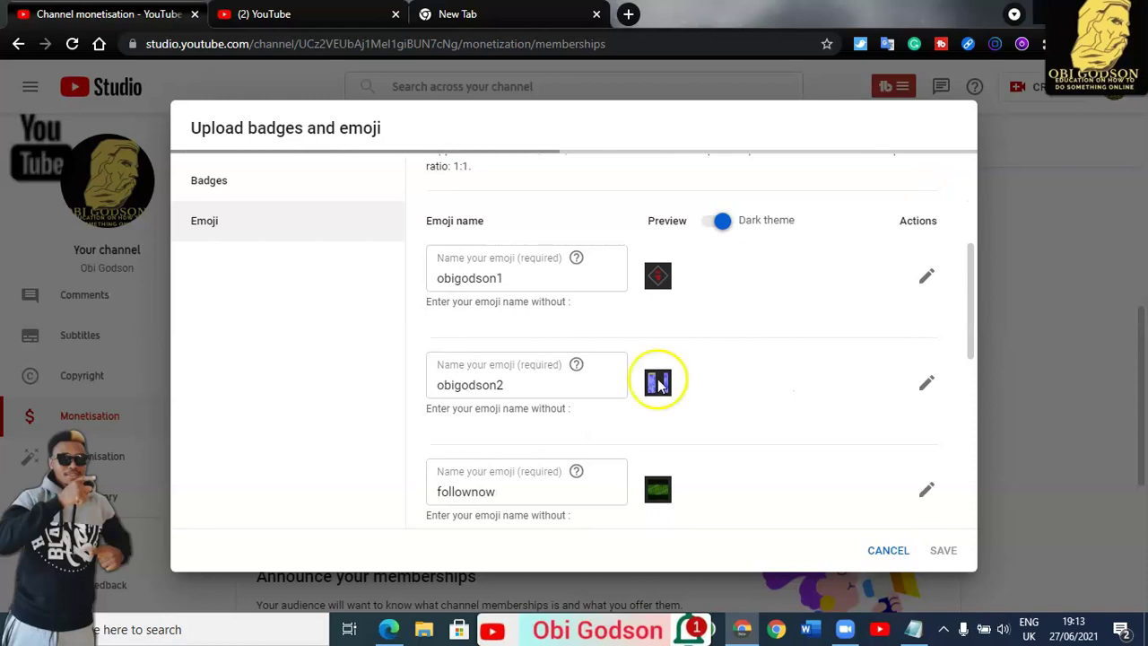
pyautogui.scroll(1, 664, 377)
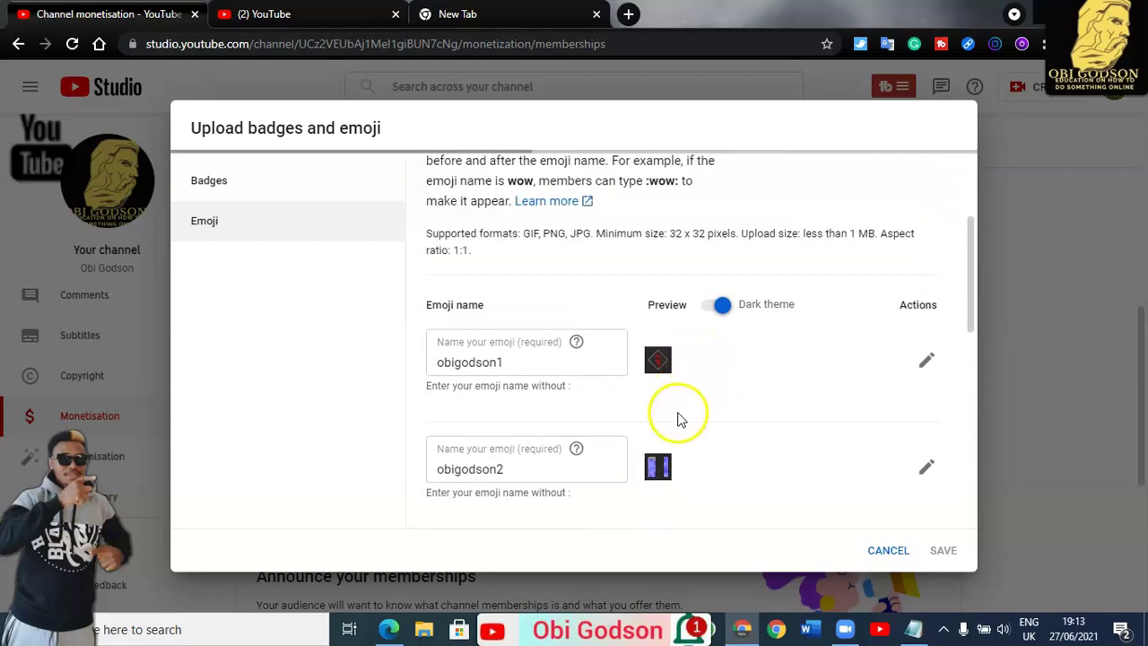
pyautogui.scroll(-3, 677, 418)
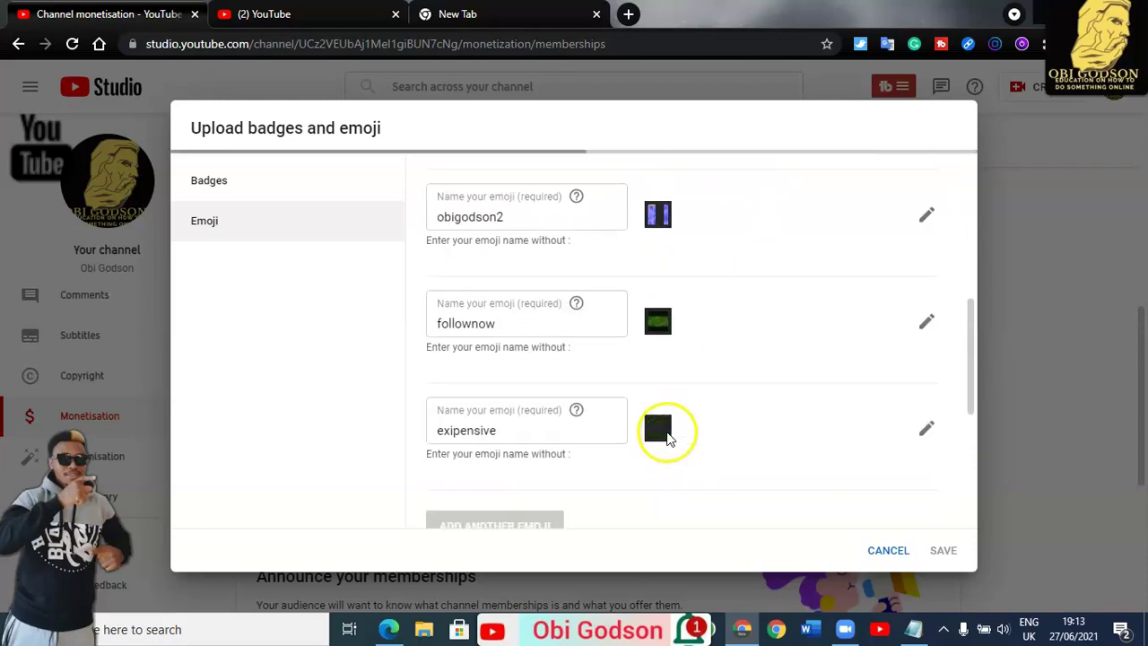
pyautogui.scroll(-4, 663, 435)
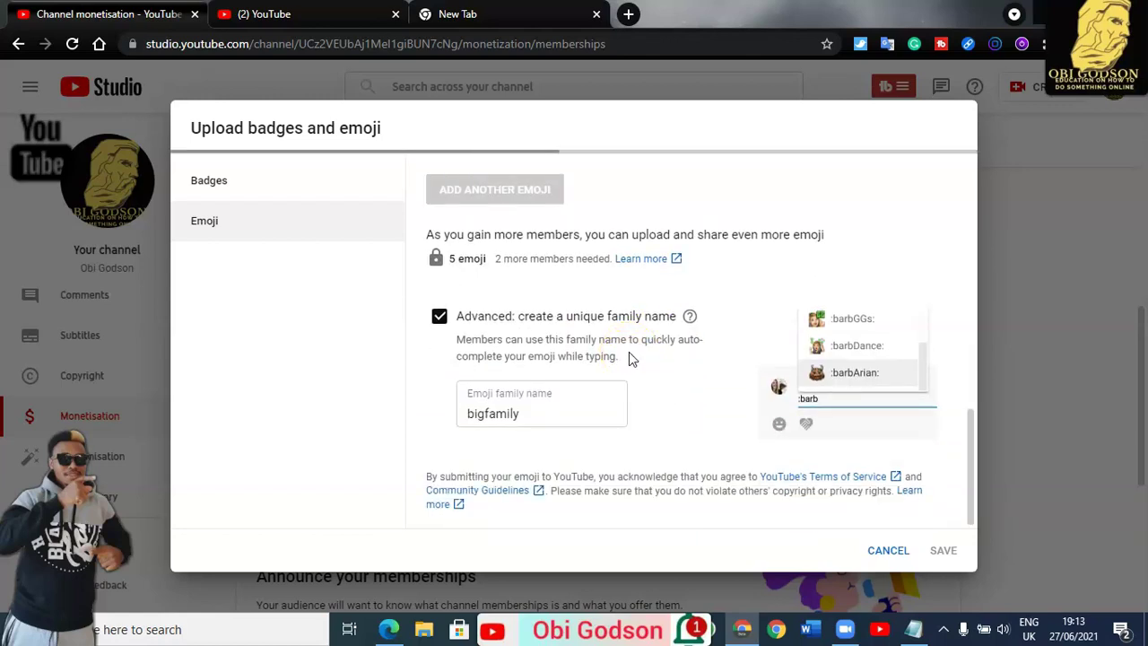
pyautogui.scroll(1, 619, 363)
pyautogui.scroll(-2, 600, 366)
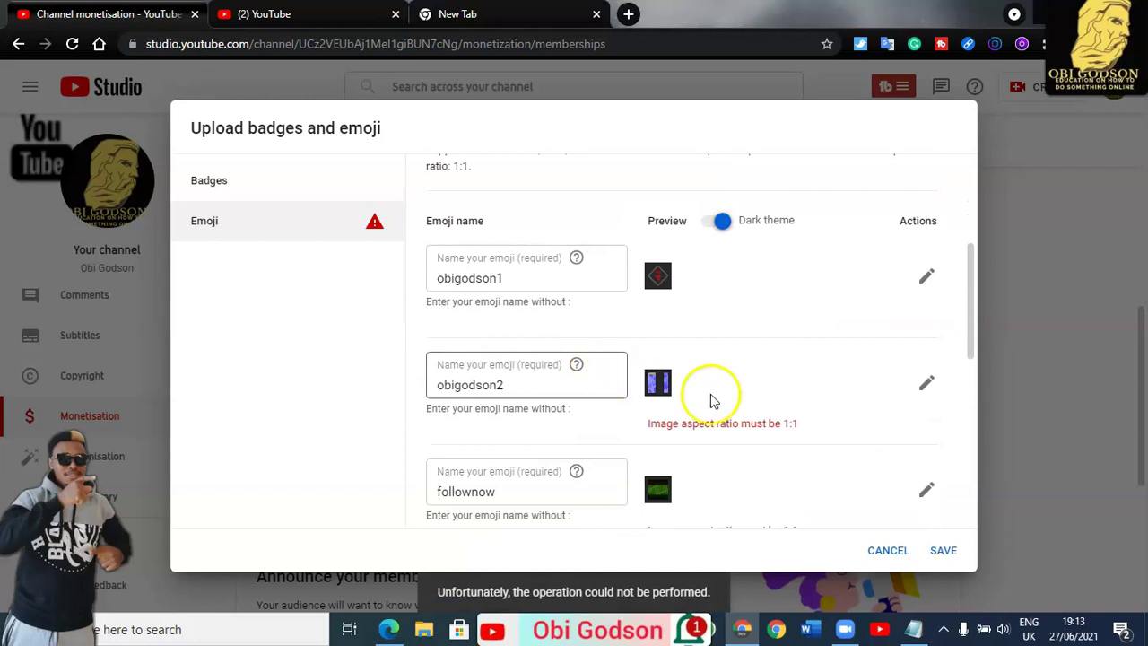
# Give the emoji obigodson2, follownow and exipensive the same image as obigodson1 and save the badges and emoji.
pyautogui.scroll(-3, 763, 413)
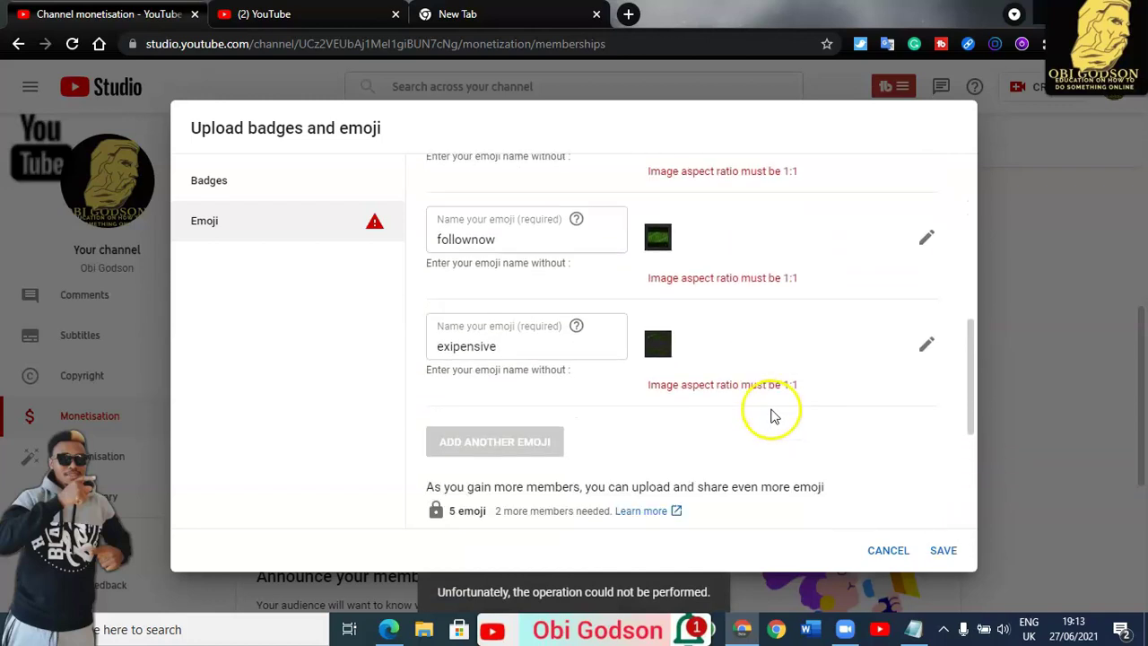
pyautogui.scroll(-1, 763, 409)
pyautogui.scroll(1, 708, 361)
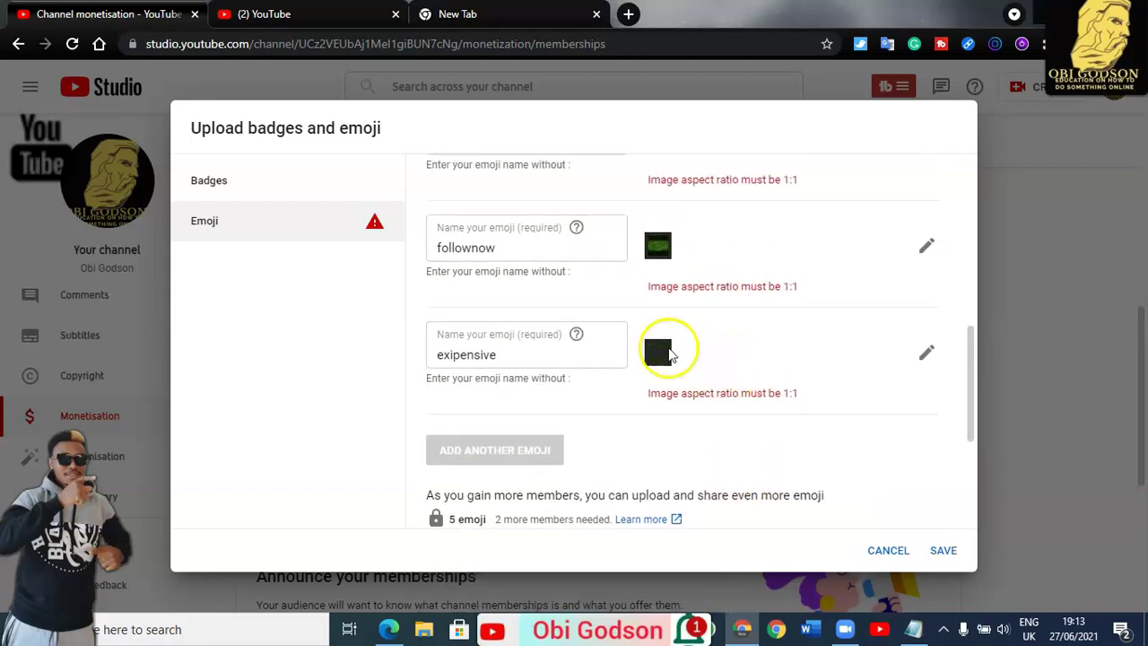
pyautogui.scroll(1, 668, 352)
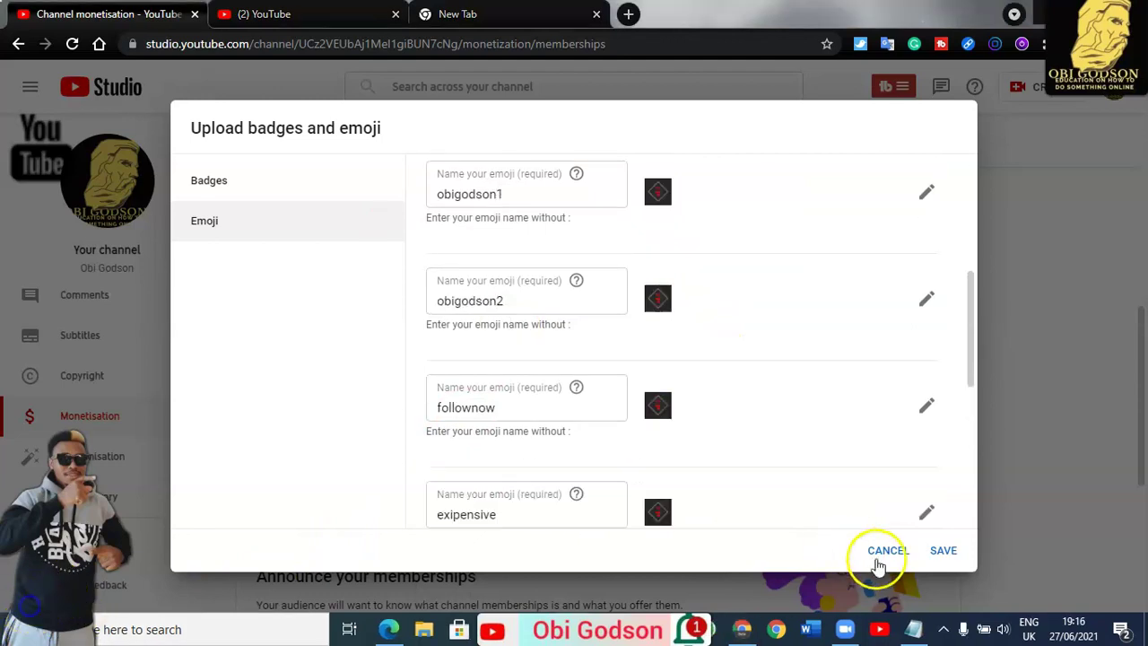
pyautogui.click(933, 552)
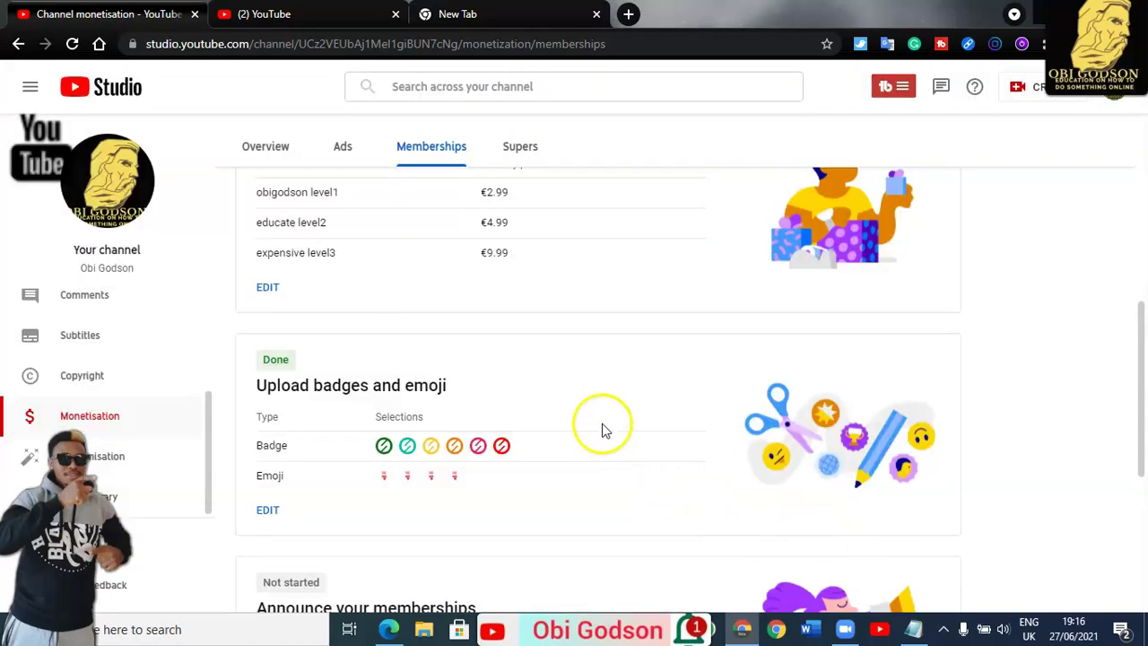
# Review the memberships setup overview and start the Announce your memberships task.
pyautogui.scroll(2, 586, 371)
pyautogui.scroll(-1, 580, 371)
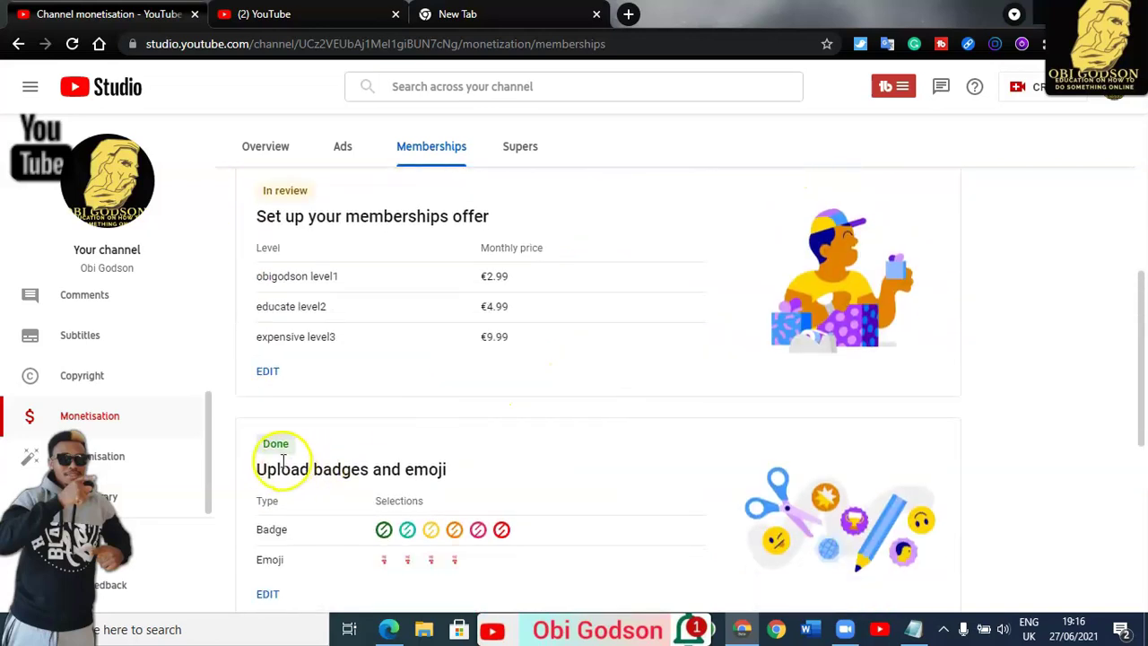
pyautogui.scroll(-2, 422, 461)
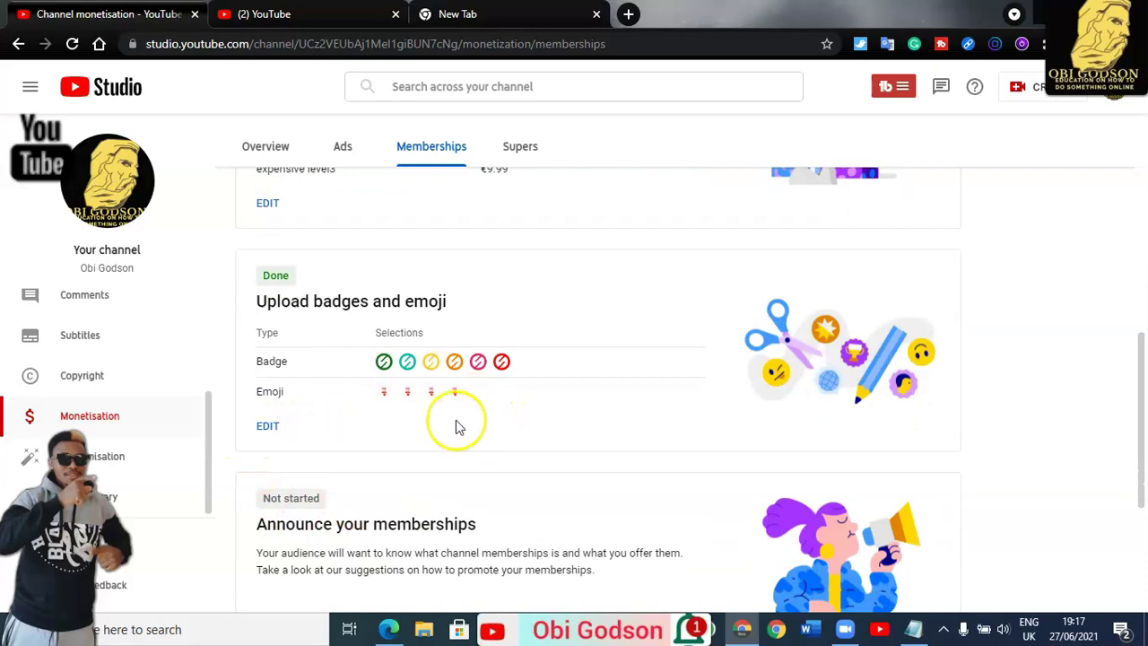
pyautogui.scroll(-1, 517, 409)
pyautogui.scroll(-1, 517, 409)
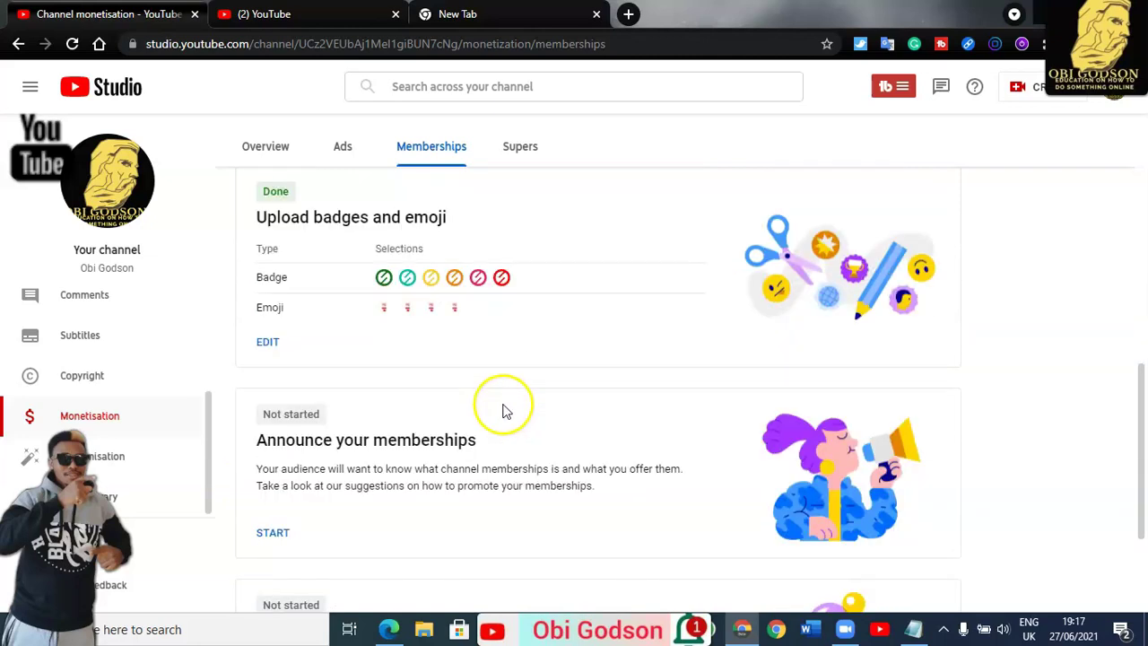
pyautogui.scroll(-2, 440, 422)
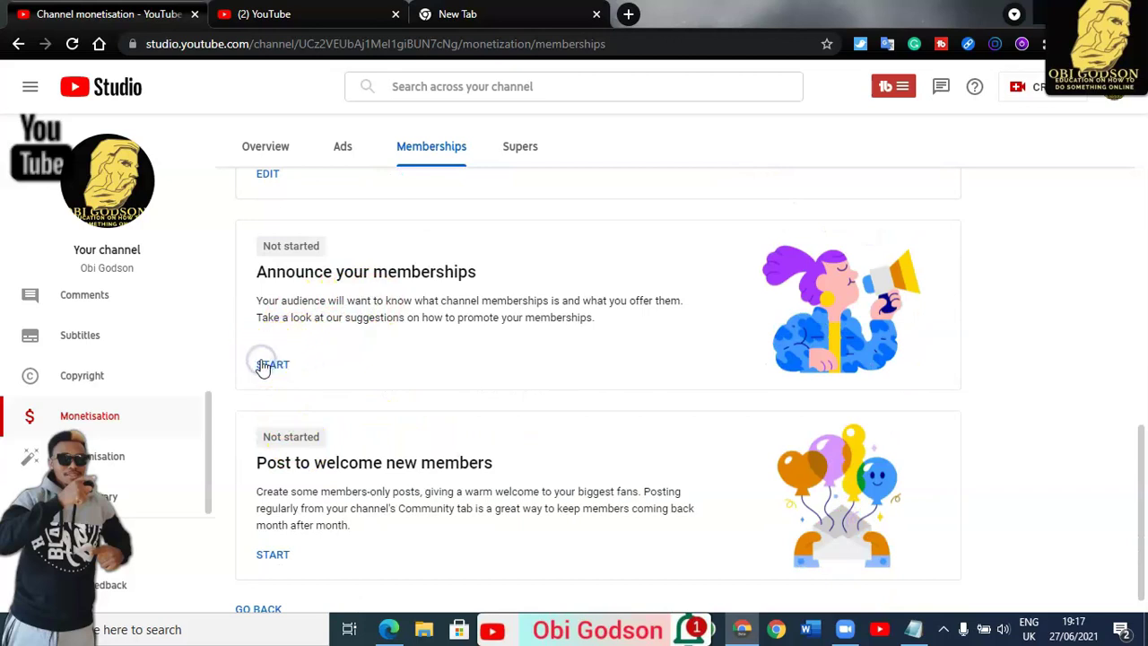
pyautogui.click(356, 380)
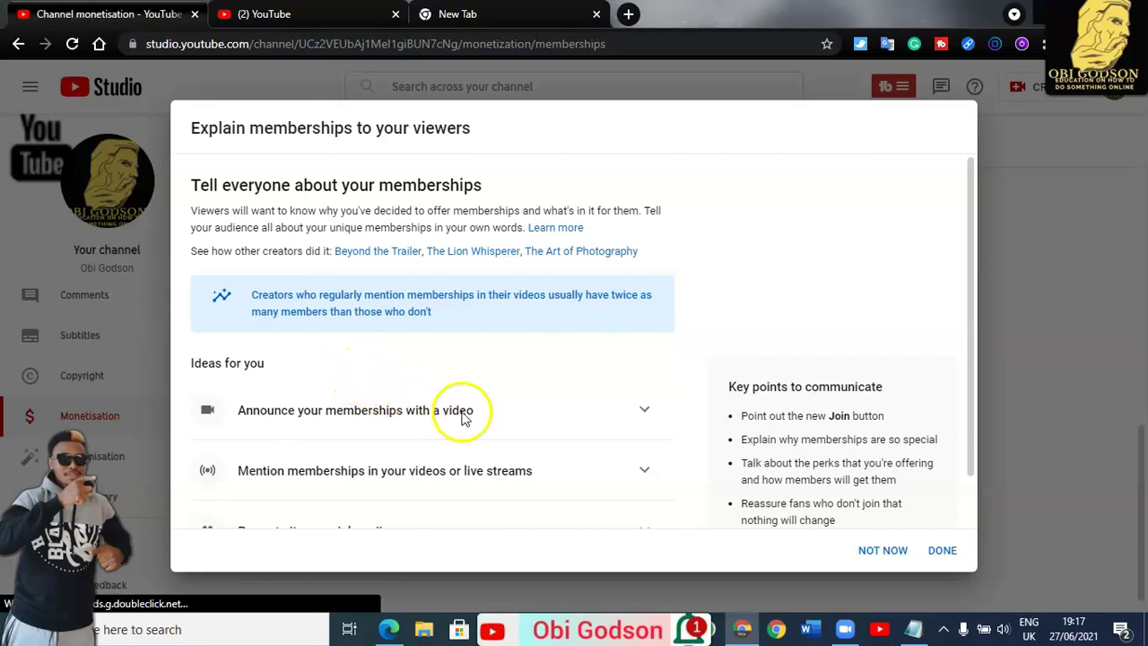
# Expand the idea about announcing memberships with a video and read its advice.
pyautogui.scroll(-1, 579, 435)
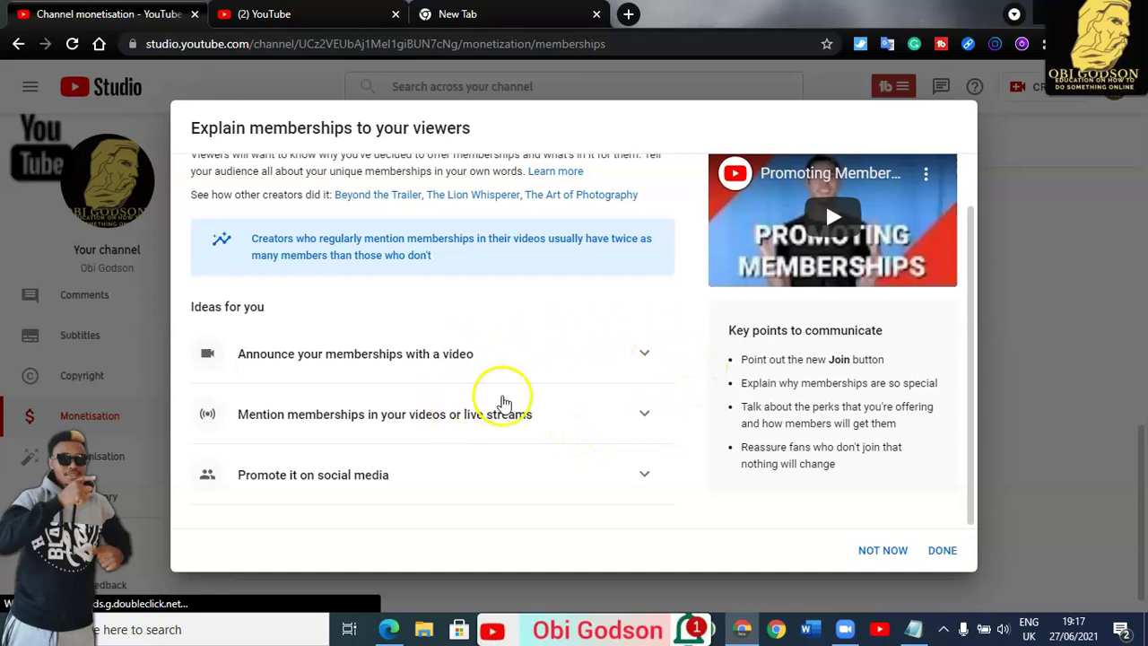
pyautogui.click(641, 353)
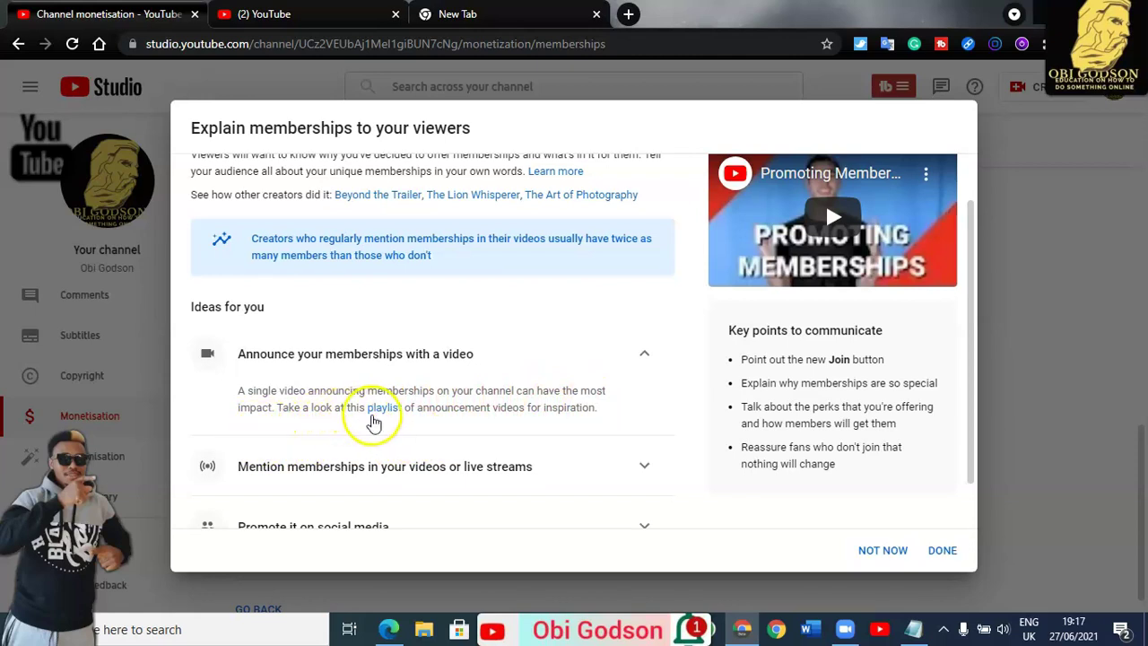
pyautogui.scroll(-1, 404, 413)
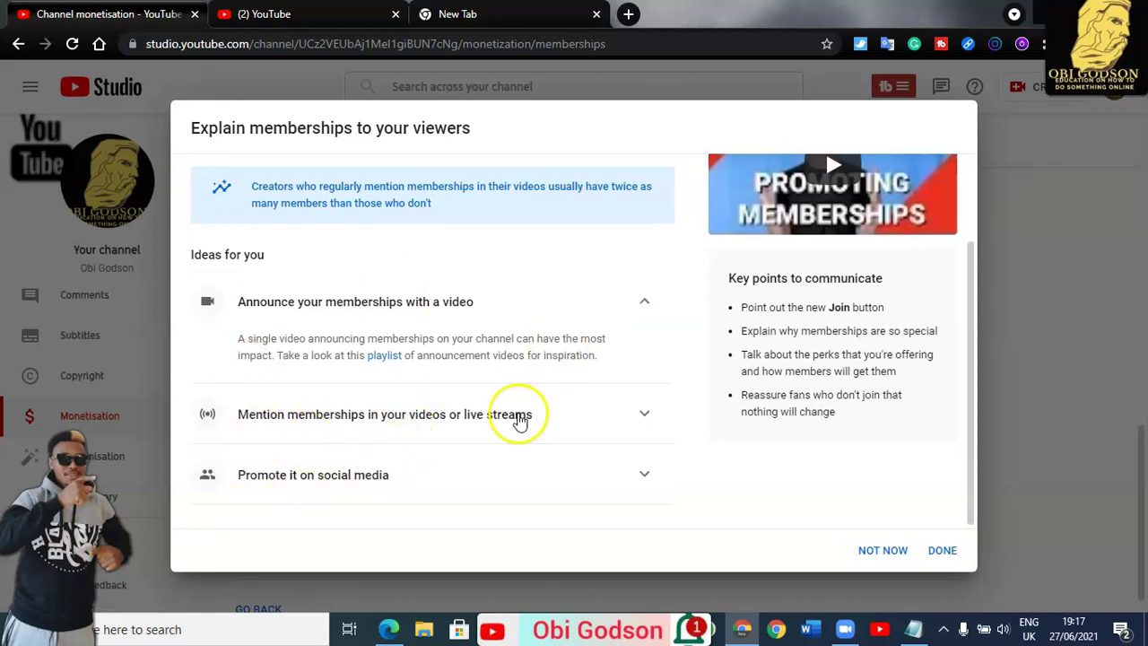
# Collapse the advice on announcing memberships with a video and mark the Announce your memberships task as done.
pyautogui.click(643, 302)
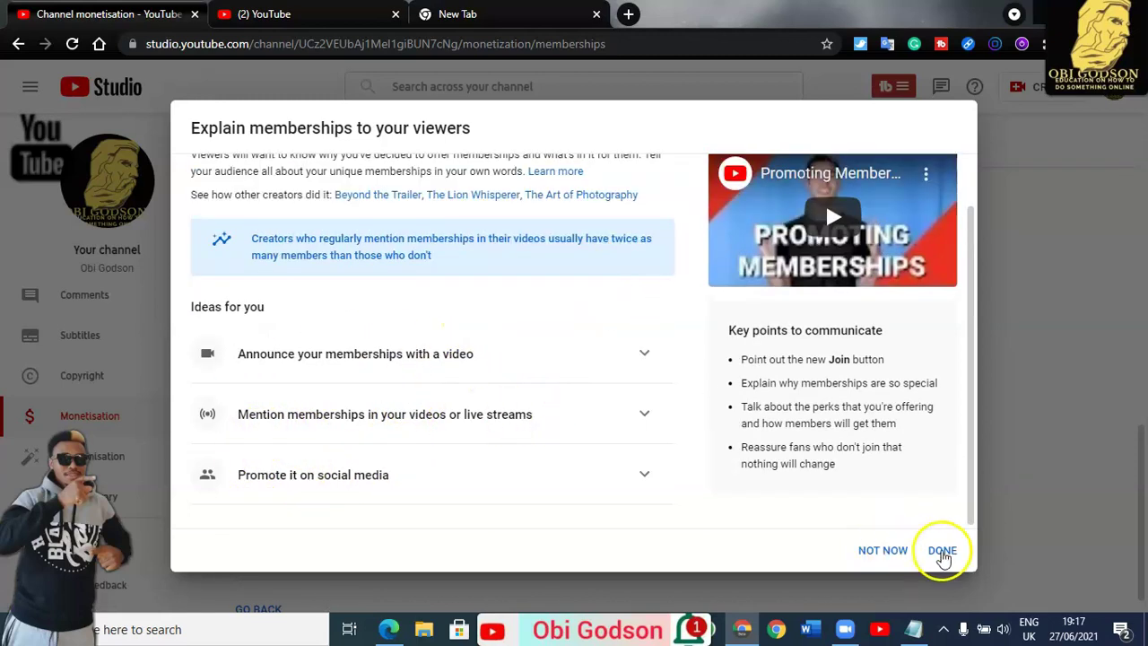
pyautogui.click(953, 554)
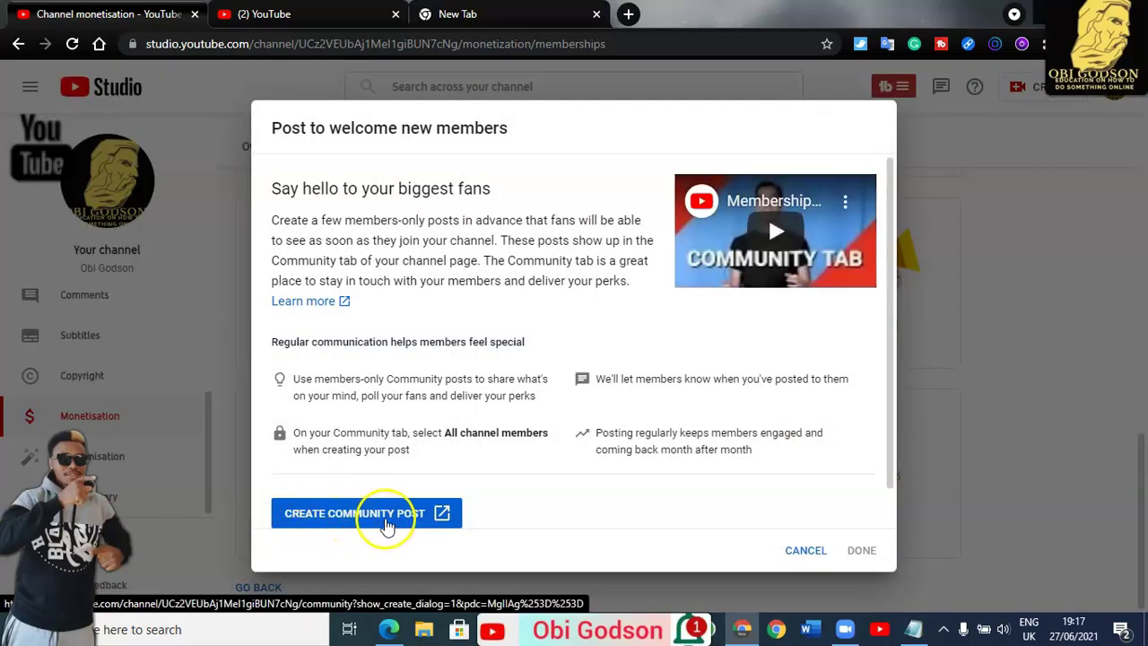
# Start a community post for all channel members from the Post to welcome new members task and choose to attach a video.
pyautogui.scroll(-1, 423, 507)
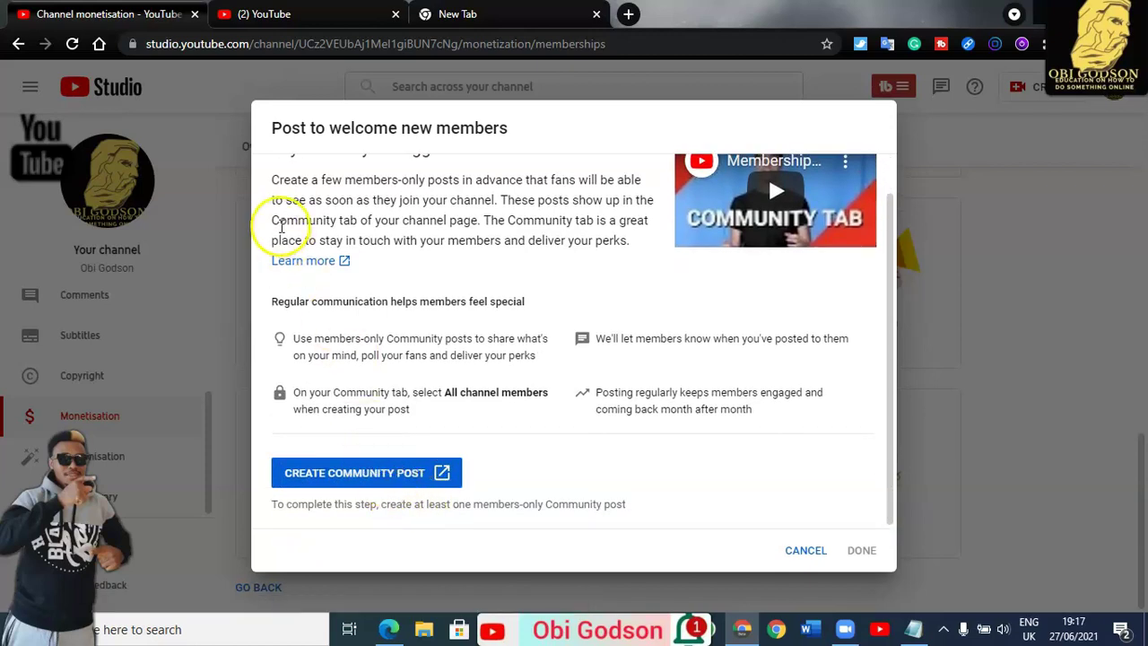
pyautogui.click(391, 484)
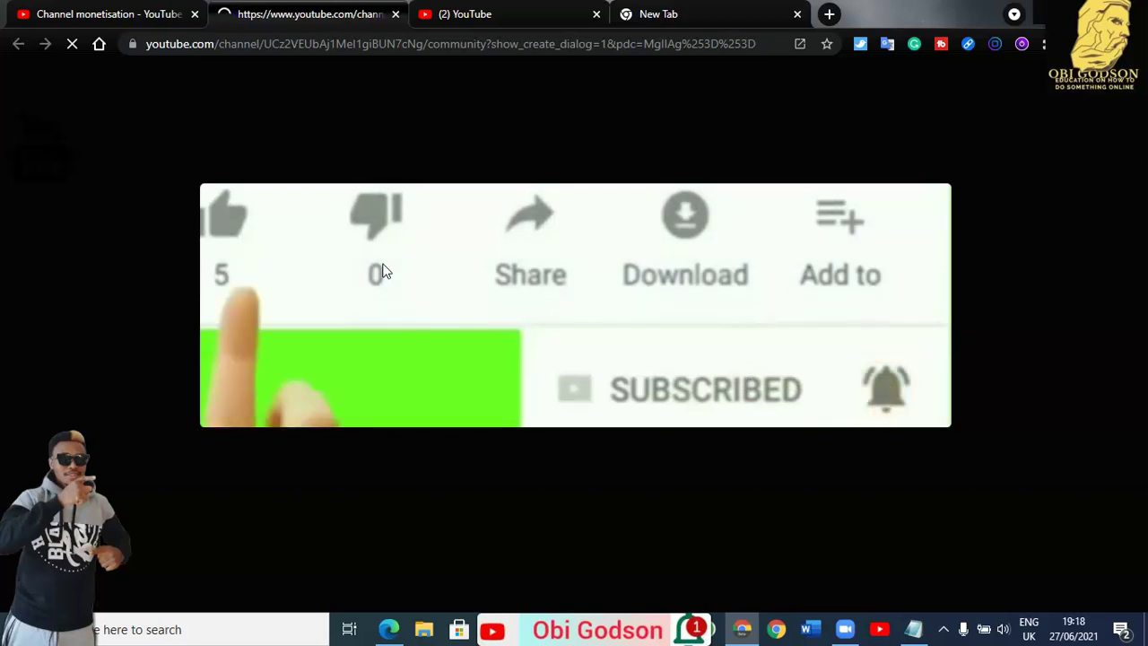
pyautogui.click(374, 277)
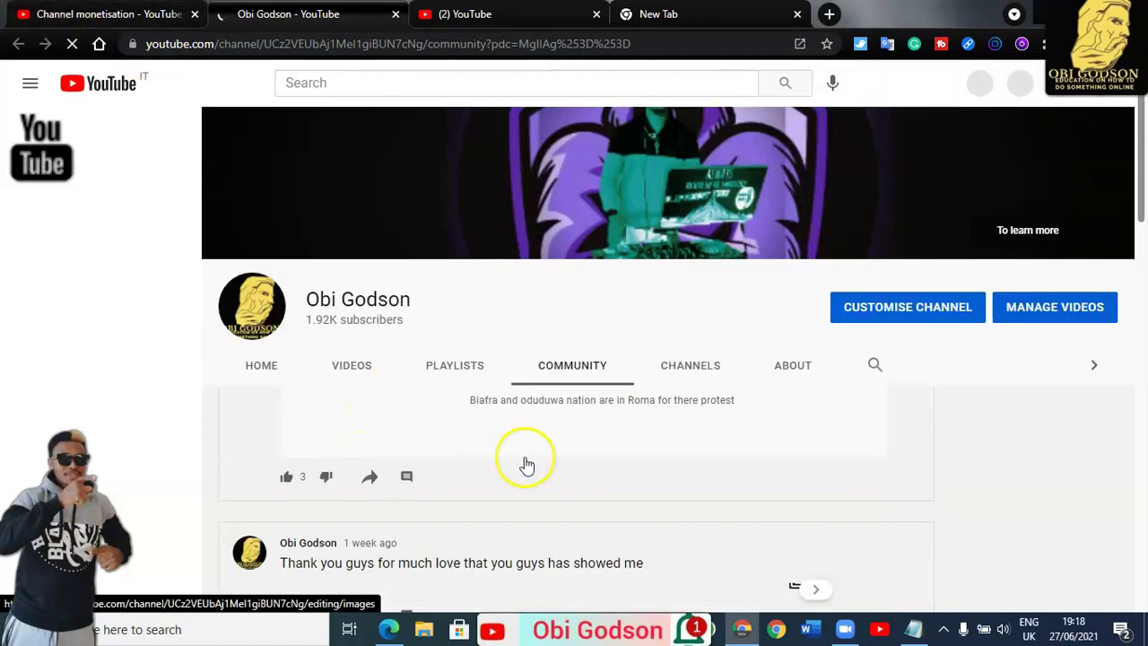
pyautogui.scroll(-2, 529, 461)
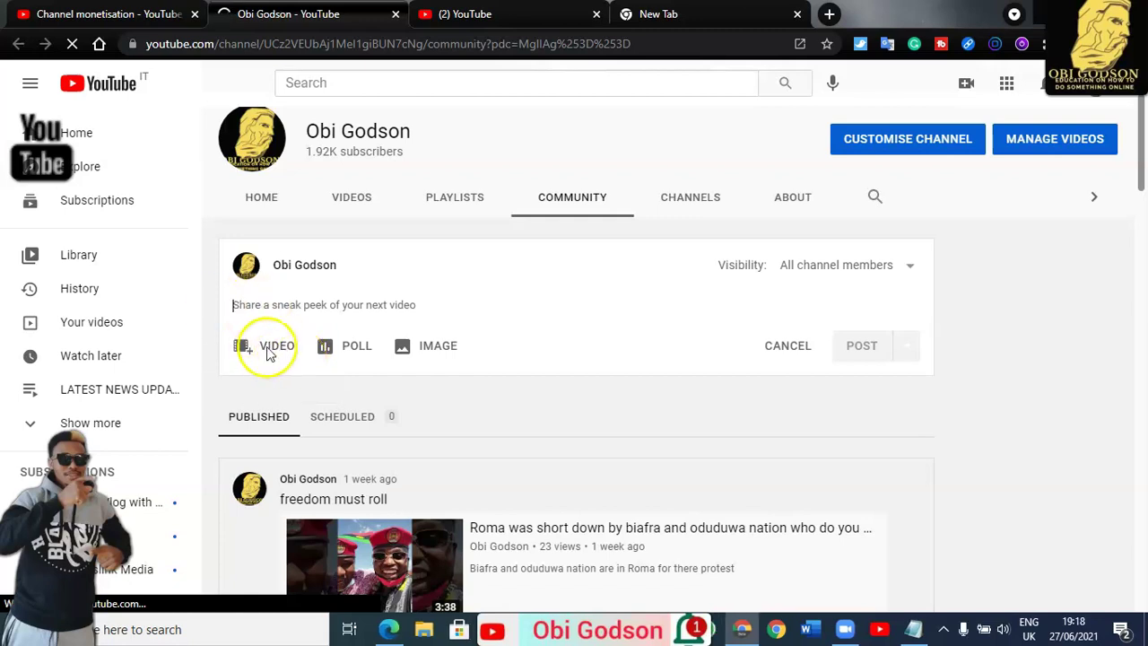
pyautogui.click(269, 353)
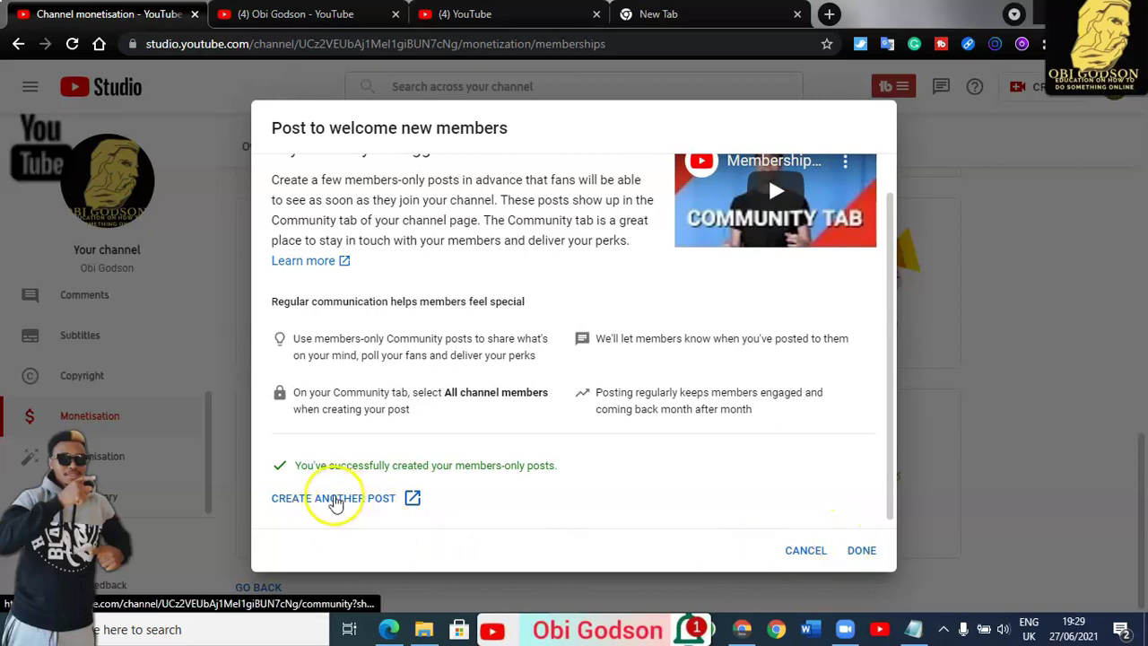
# Mark the Post to welcome new members task as done and try to turn on memberships.
pyautogui.click(863, 553)
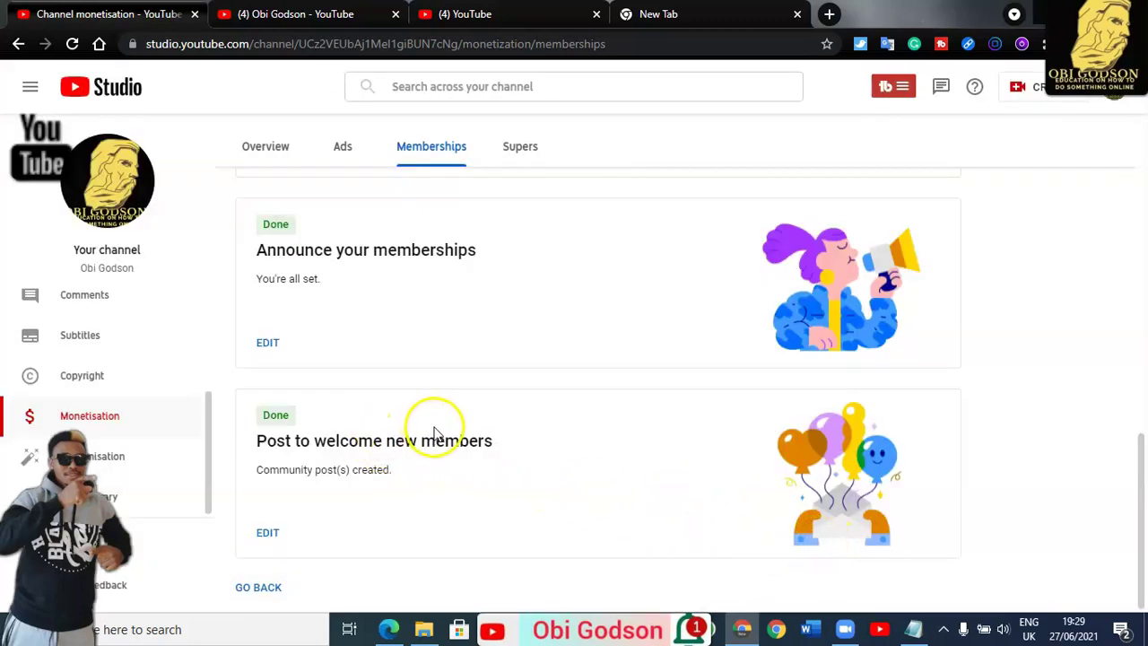
pyautogui.scroll(6, 502, 441)
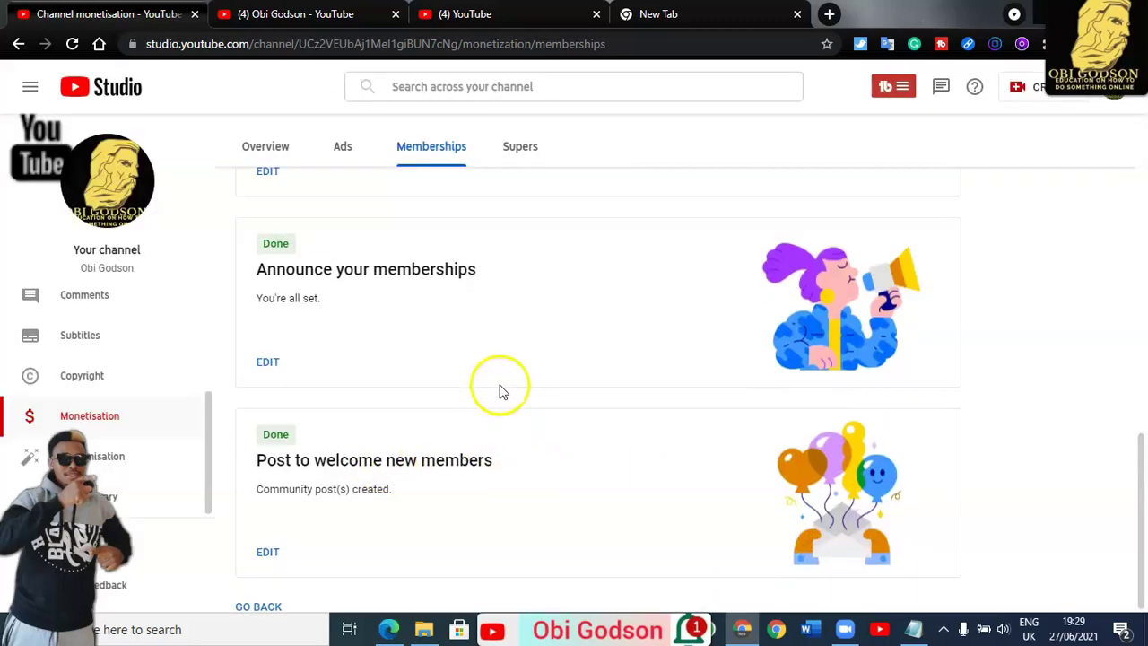
pyautogui.scroll(4, 639, 306)
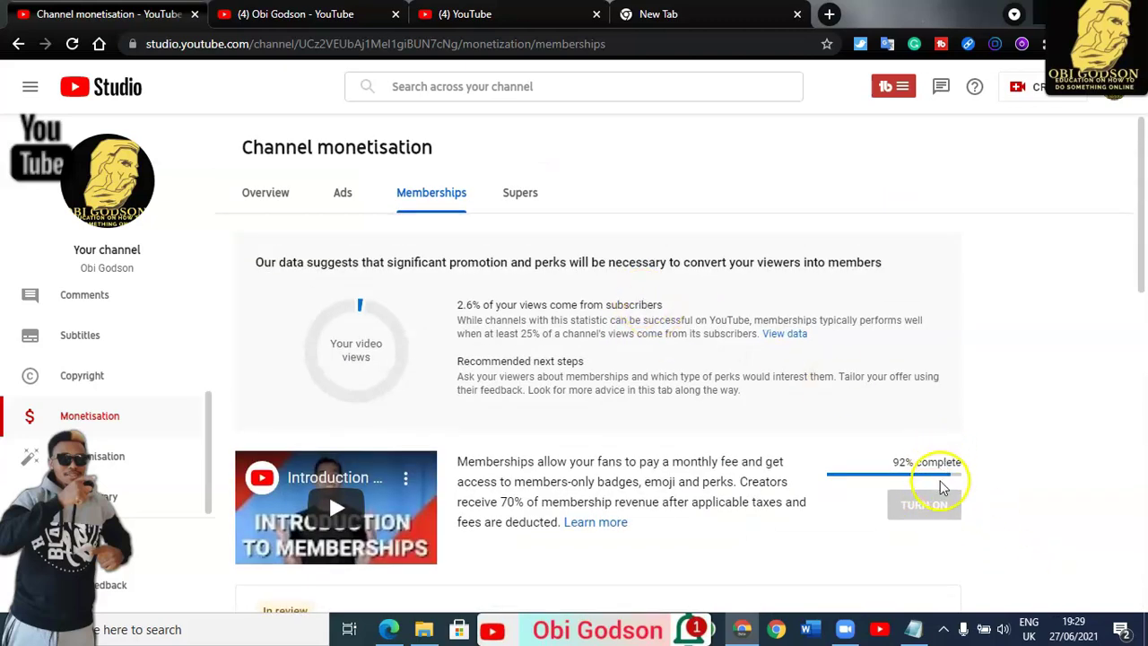
pyautogui.scroll(-3, 892, 512)
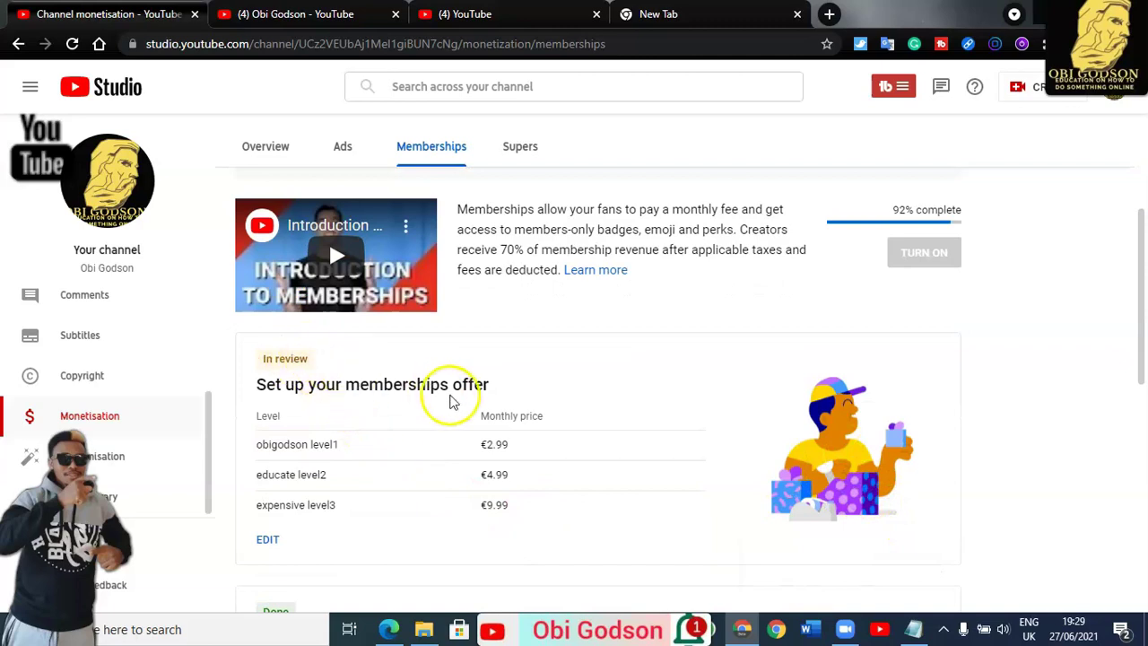
pyautogui.click(930, 260)
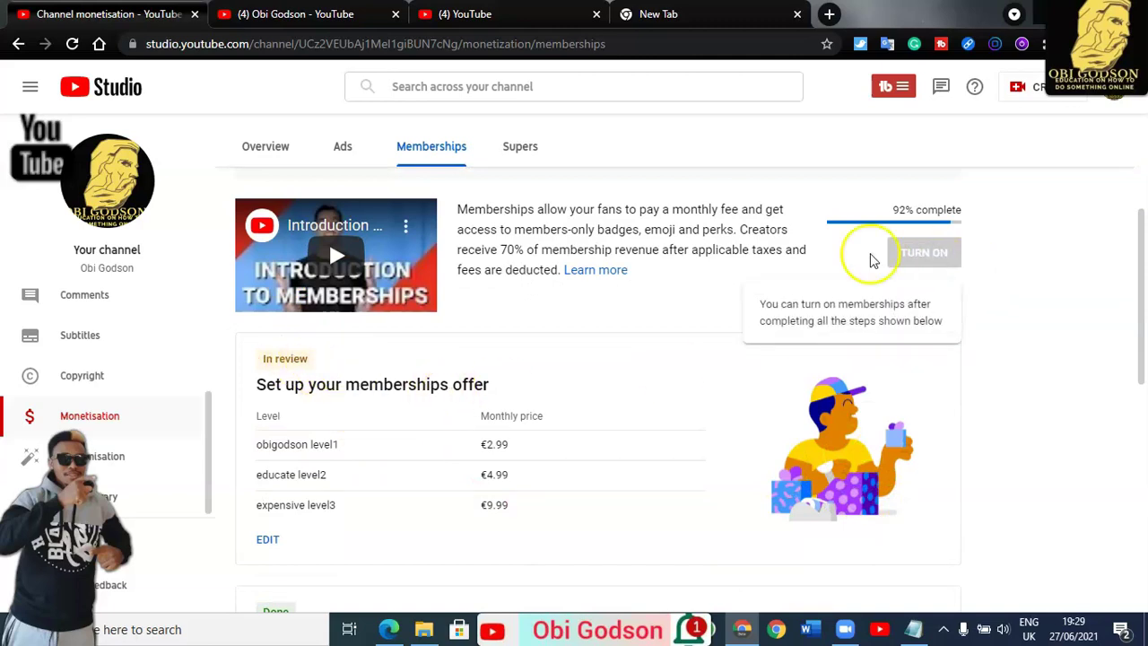
# Examine the completion status of every memberships setup task and the overall setup progress.
pyautogui.scroll(-5, 487, 449)
pyautogui.scroll(-2, 489, 377)
pyautogui.scroll(1, 322, 430)
pyautogui.scroll(2, 296, 386)
pyautogui.scroll(2, 295, 368)
pyautogui.scroll(-3, 295, 358)
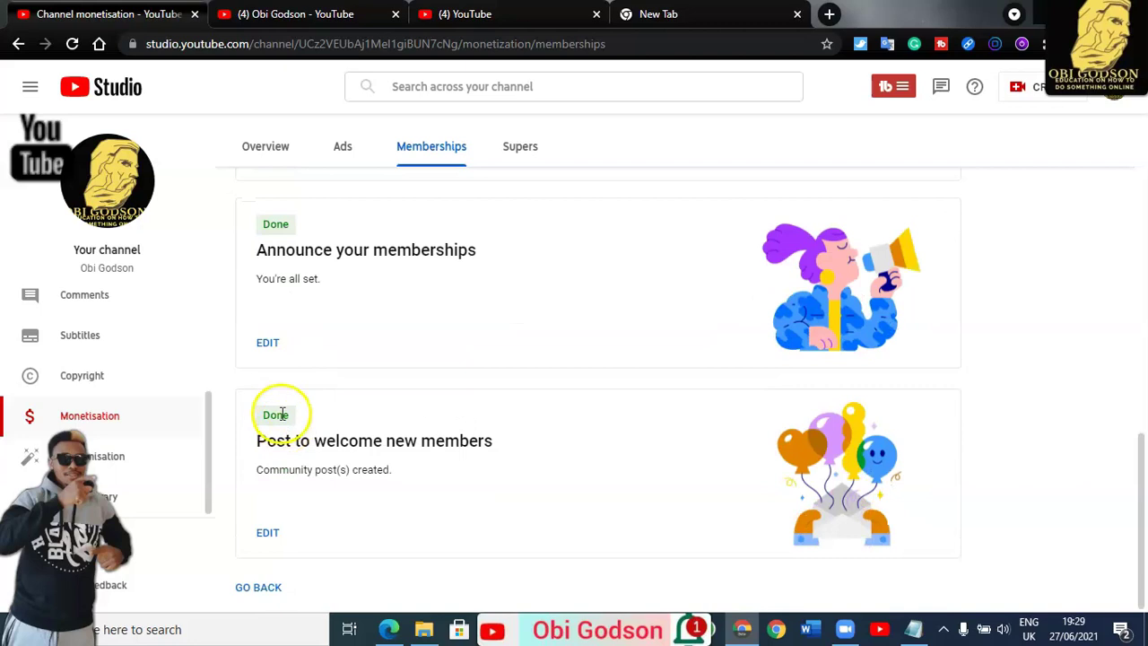
pyautogui.scroll(6, 330, 412)
pyautogui.scroll(4, 328, 397)
pyautogui.scroll(-2, 341, 408)
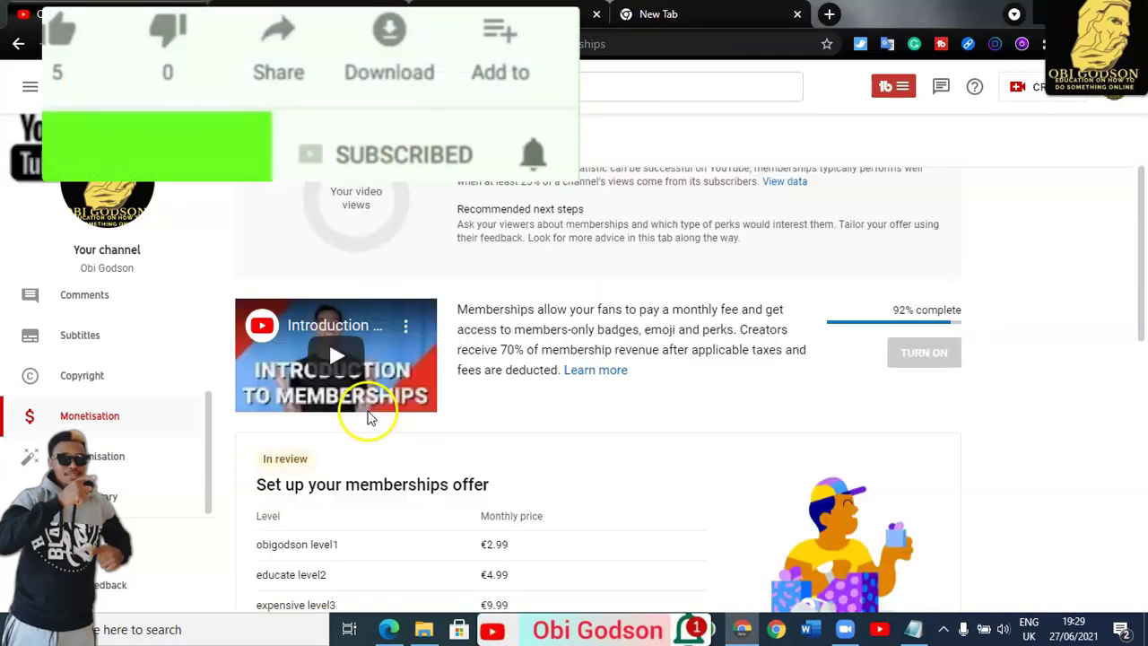
pyautogui.scroll(1, 374, 420)
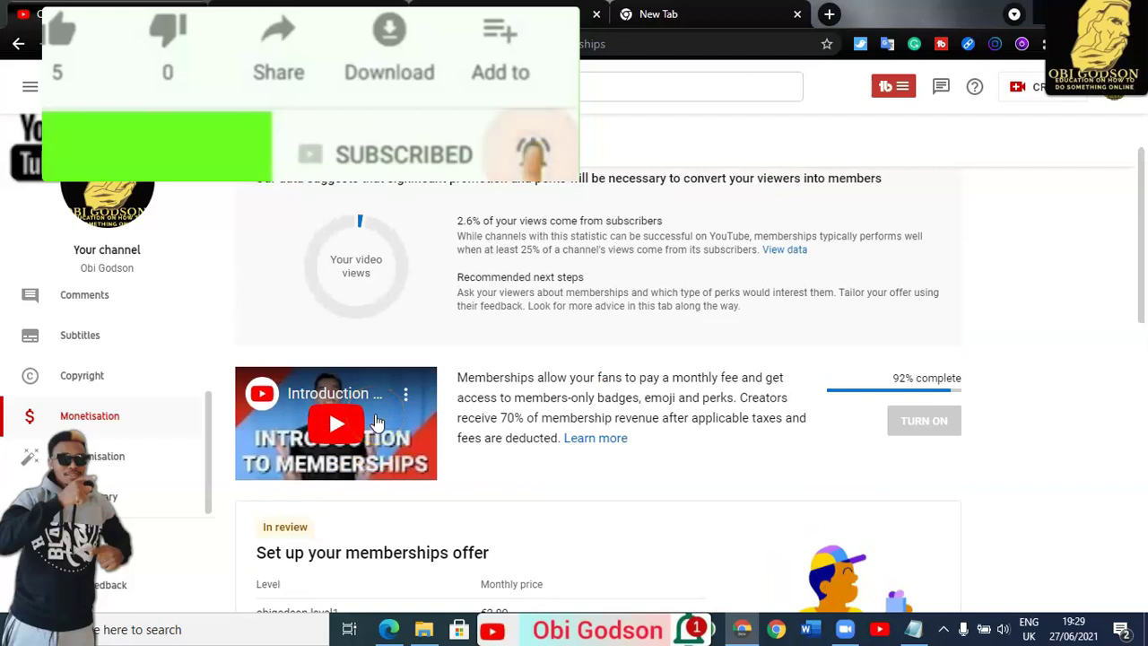